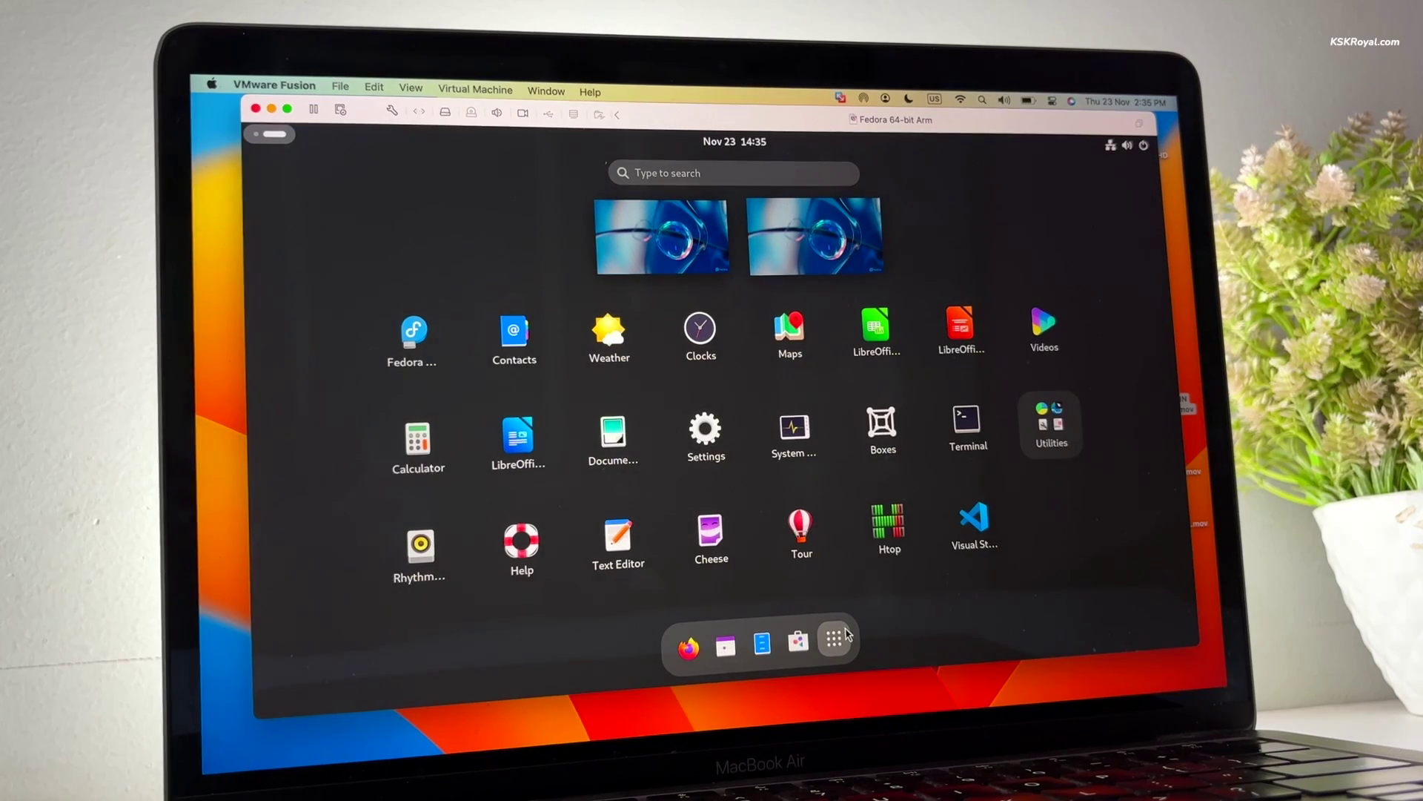
Open Fedora Settings and view About > System Details showing Fedora Linux 39 Workstation
click(1035, 431)
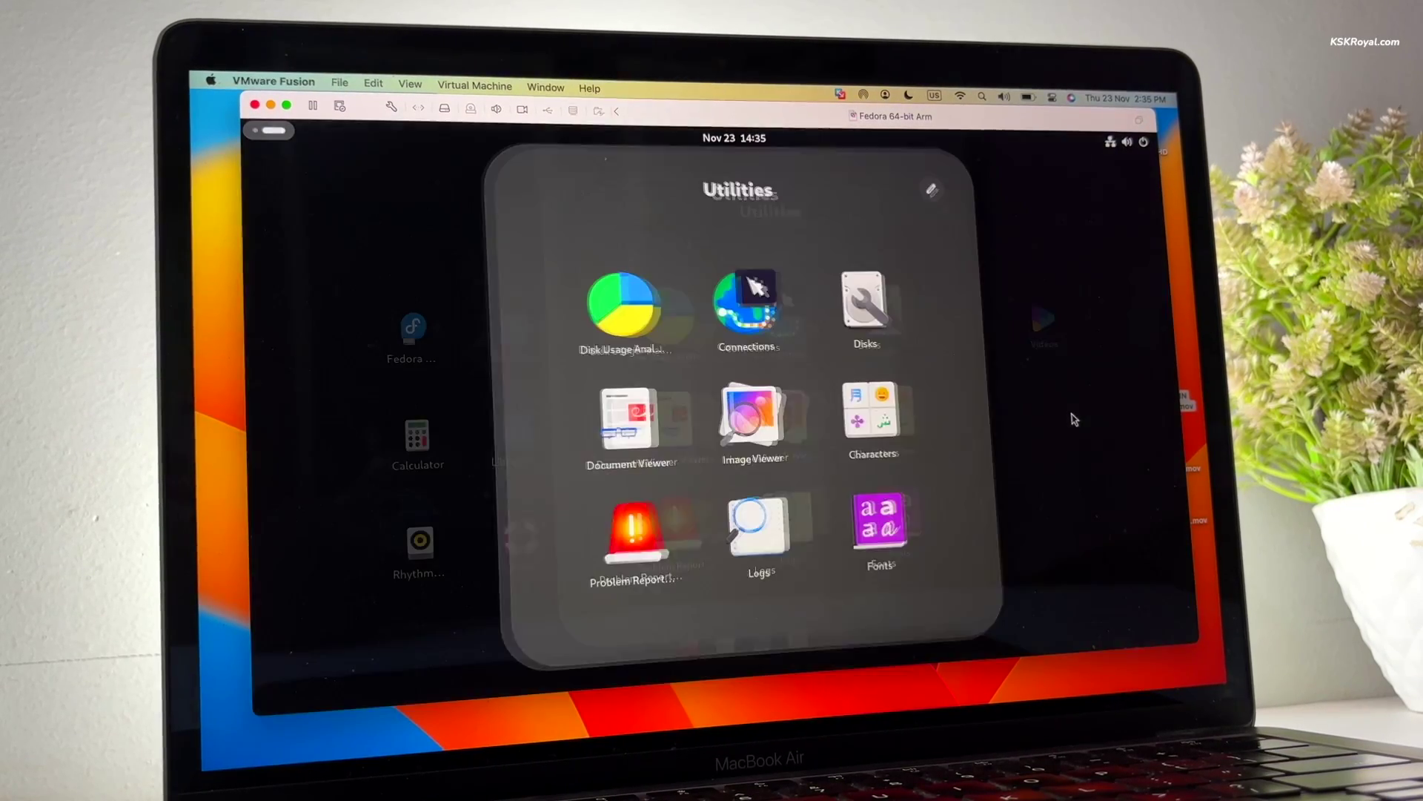
click(1115, 214)
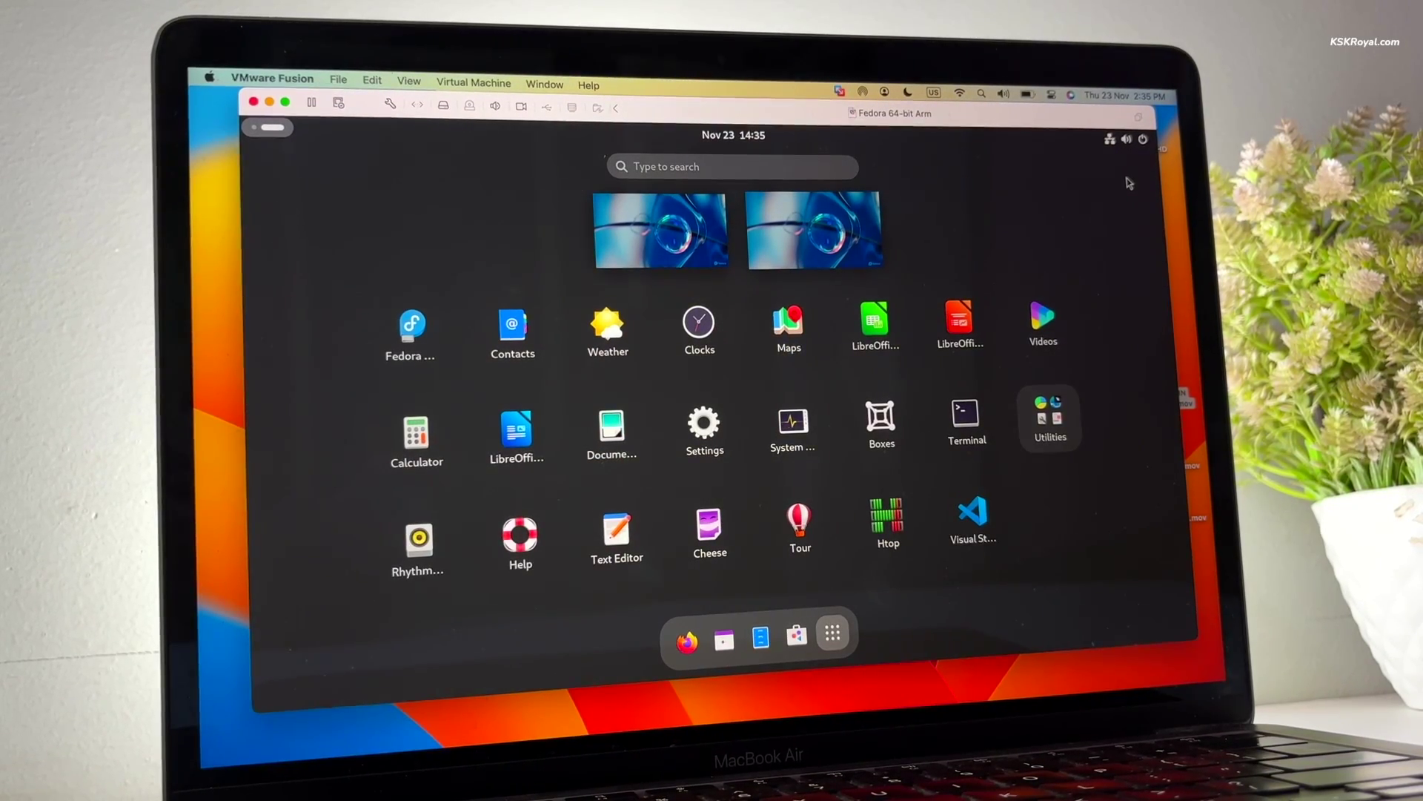
click(1131, 148)
click(968, 177)
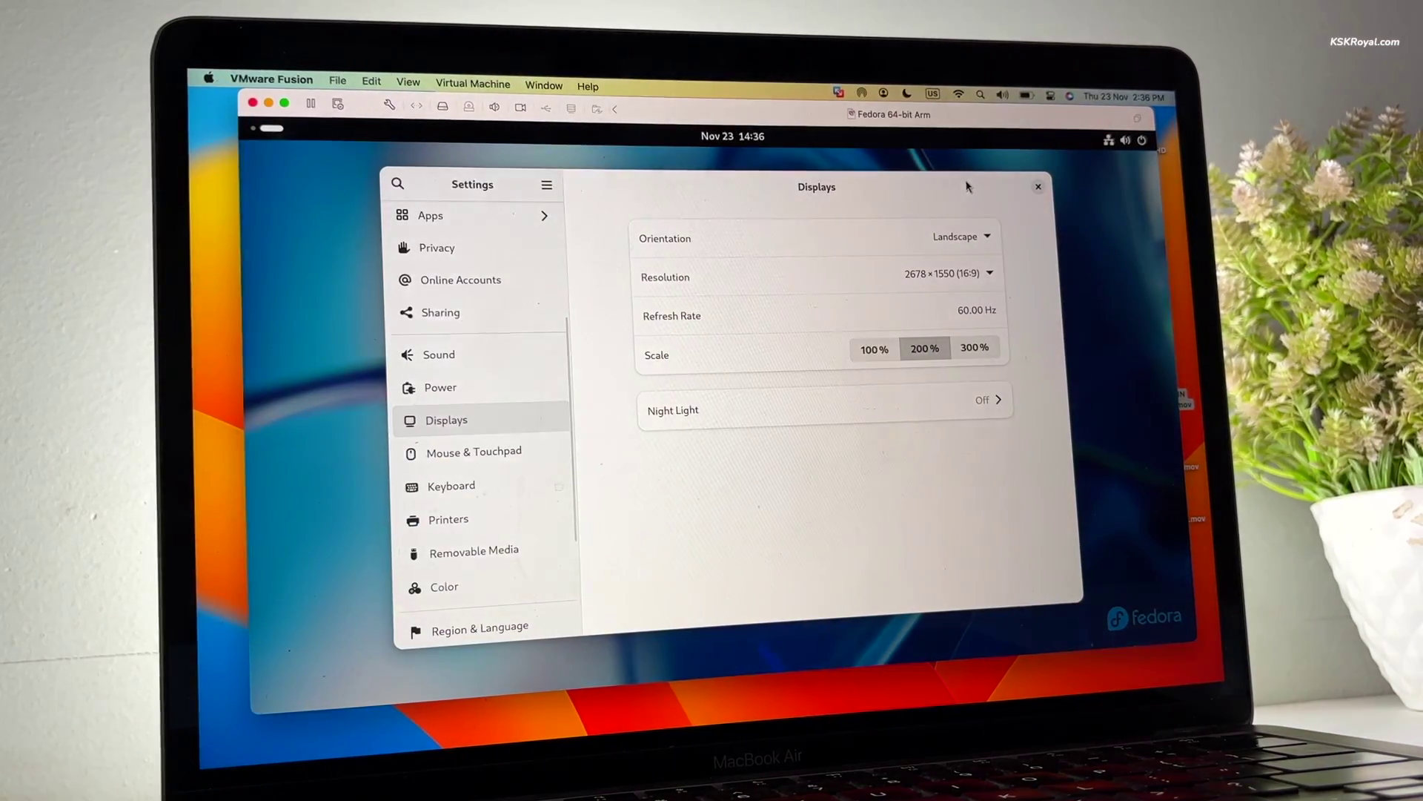
scroll(551, 555, down, 5)
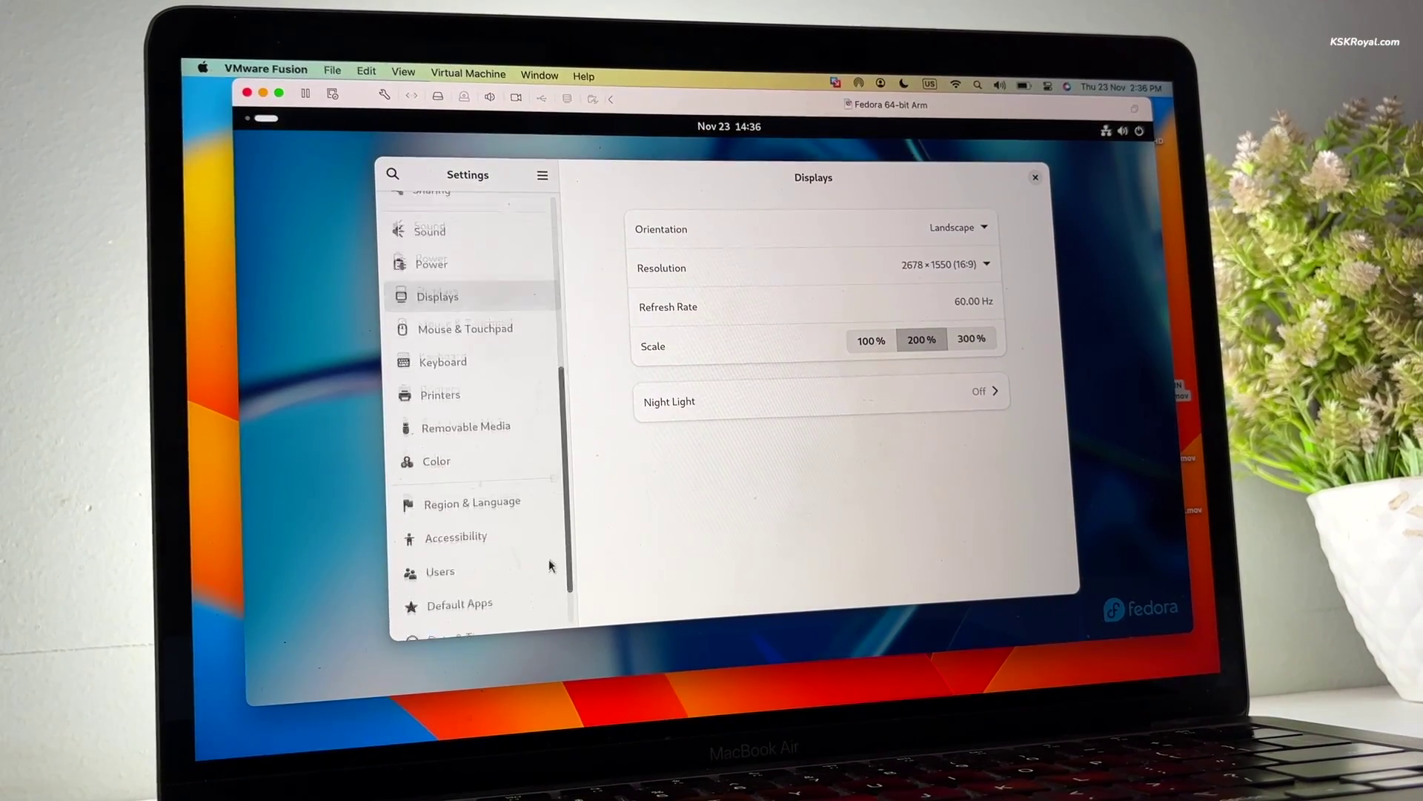
click(513, 606)
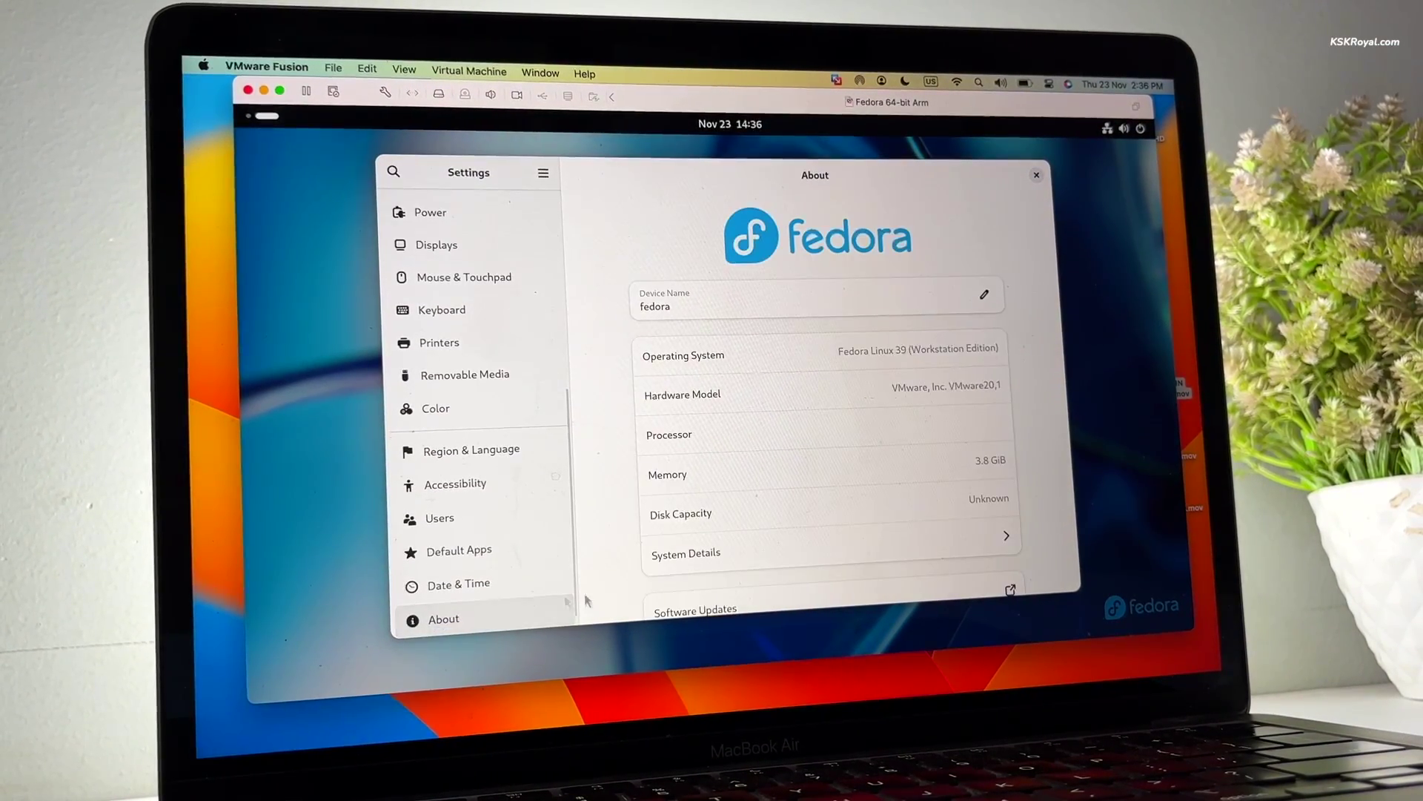
click(722, 562)
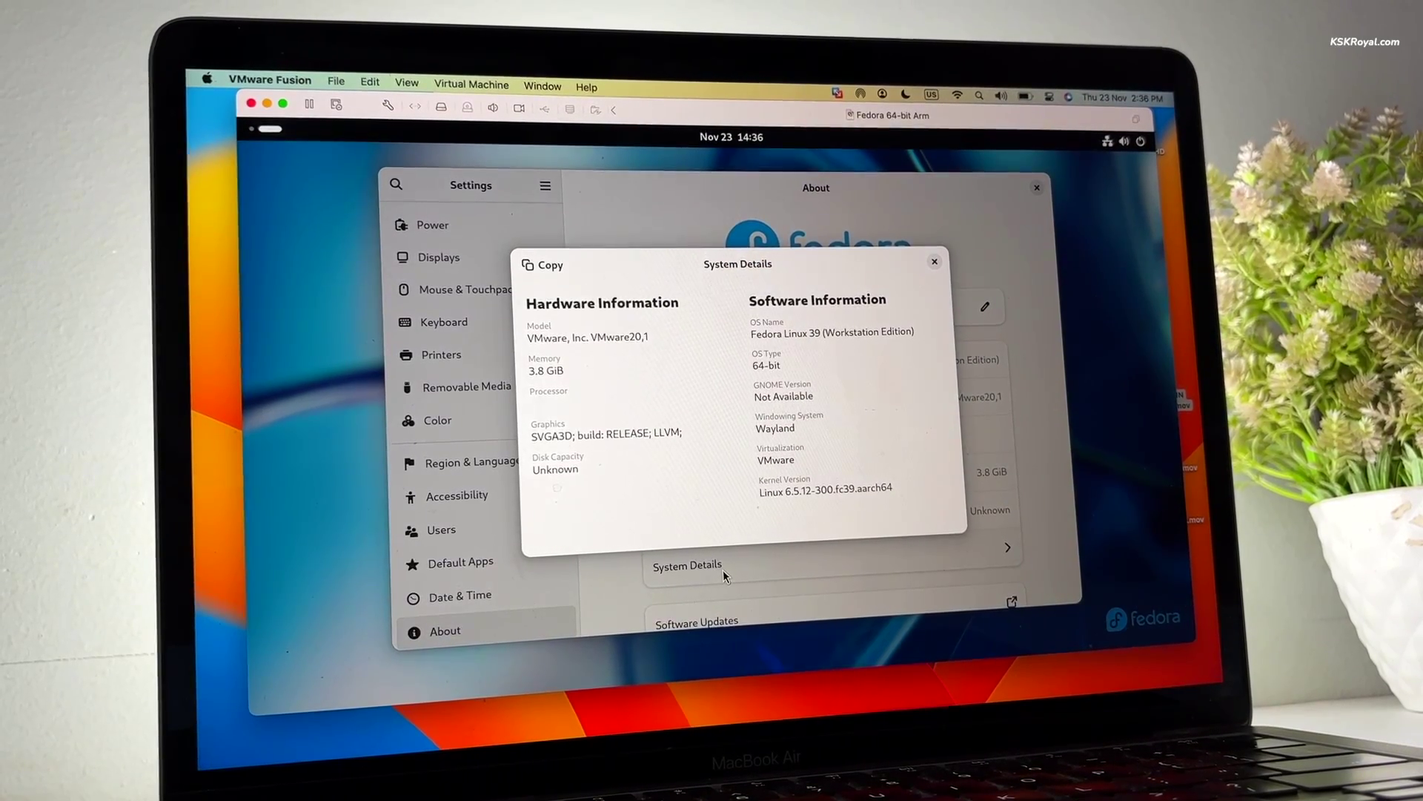
Switch the Fedora desktop to dark style and launch Visual Studio Code from the app grid
click(1124, 140)
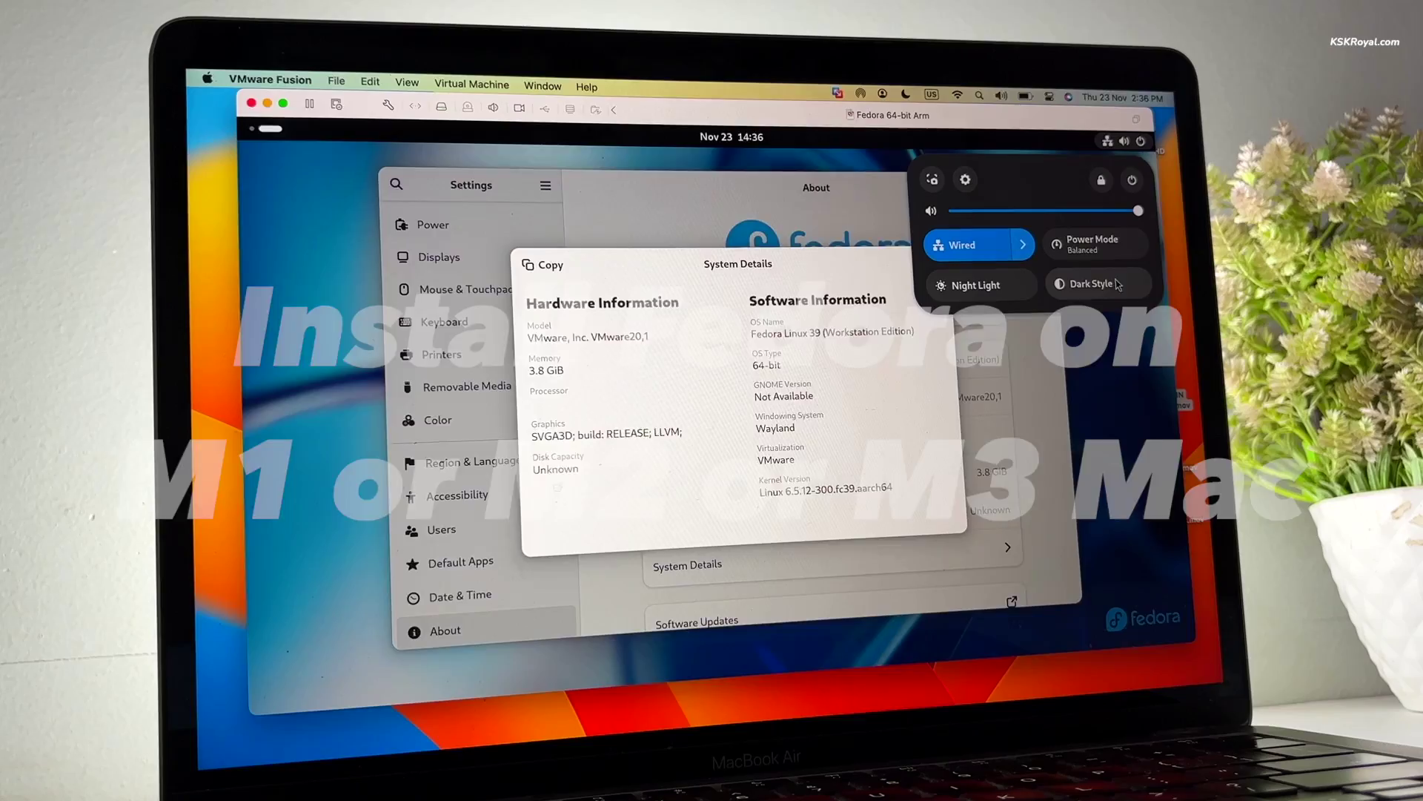
click(1098, 285)
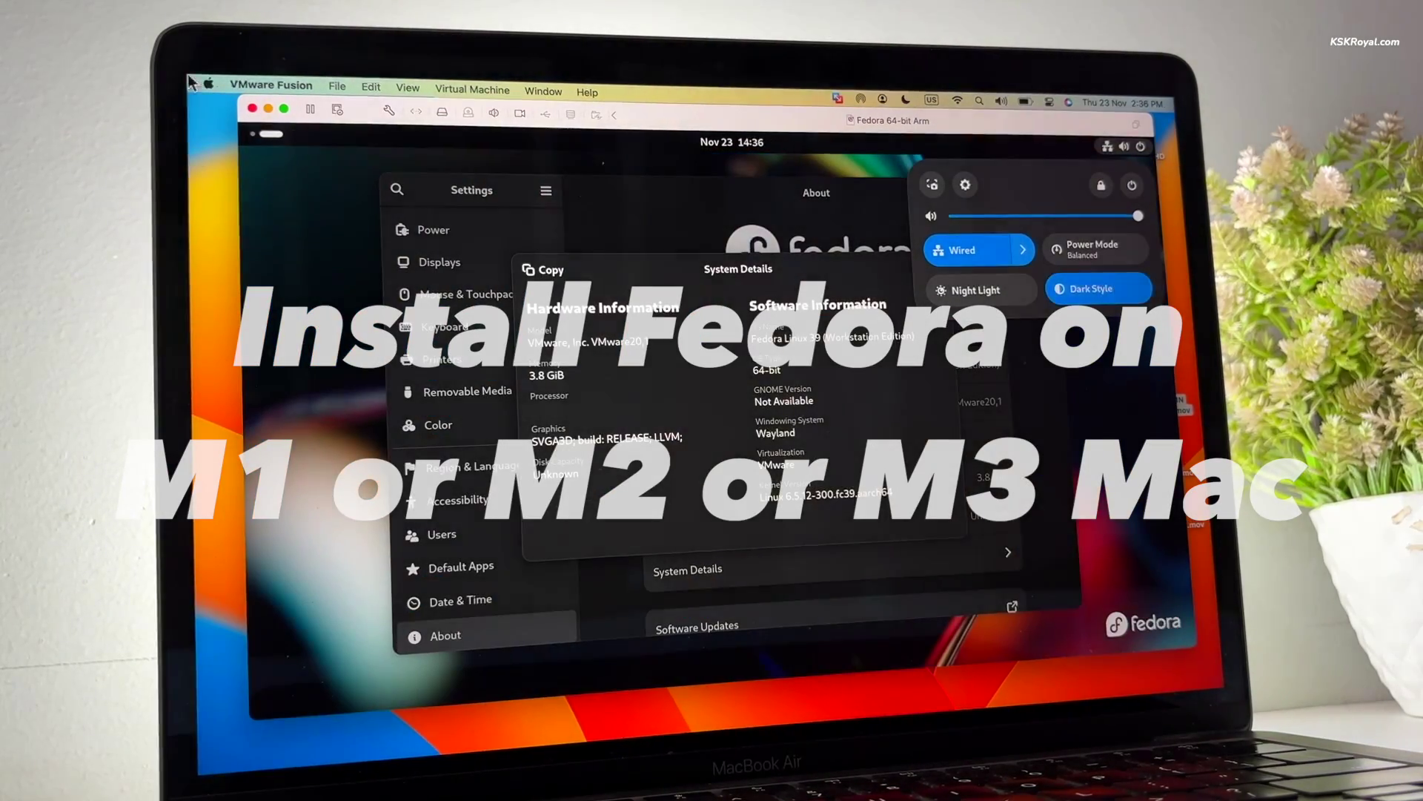
key(super)
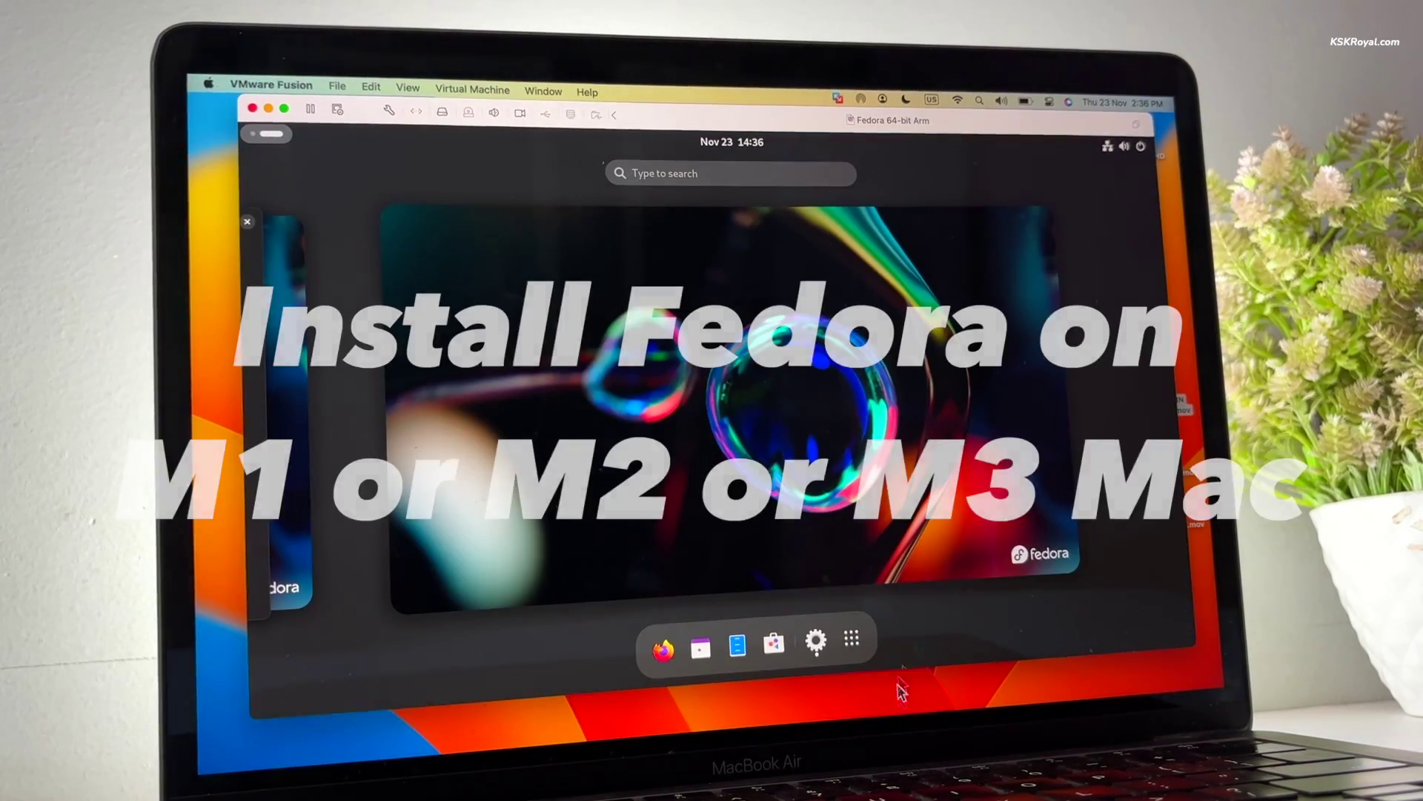
click(869, 639)
click(971, 527)
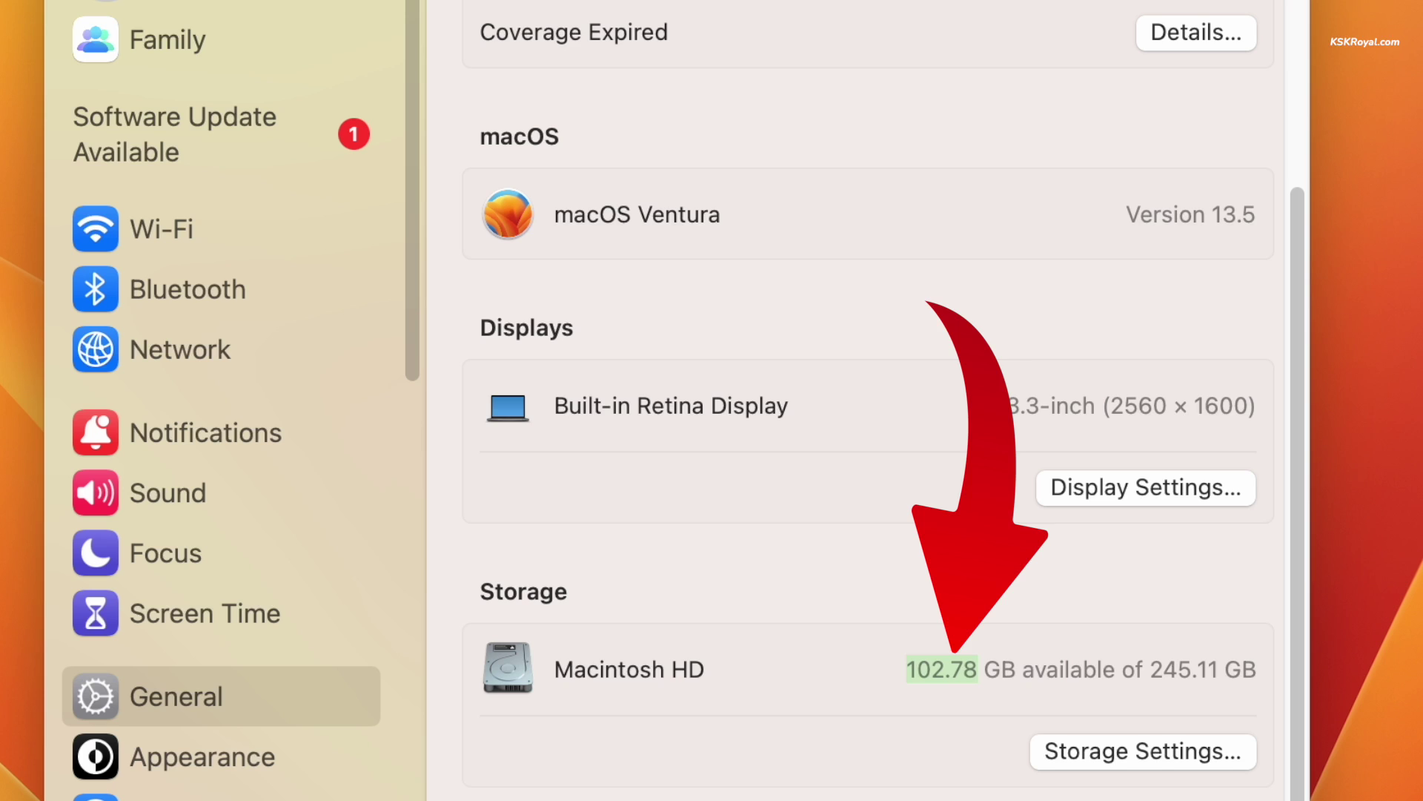
Open Firefox from the Dock on the VMware Fusion product page
click(567, 745)
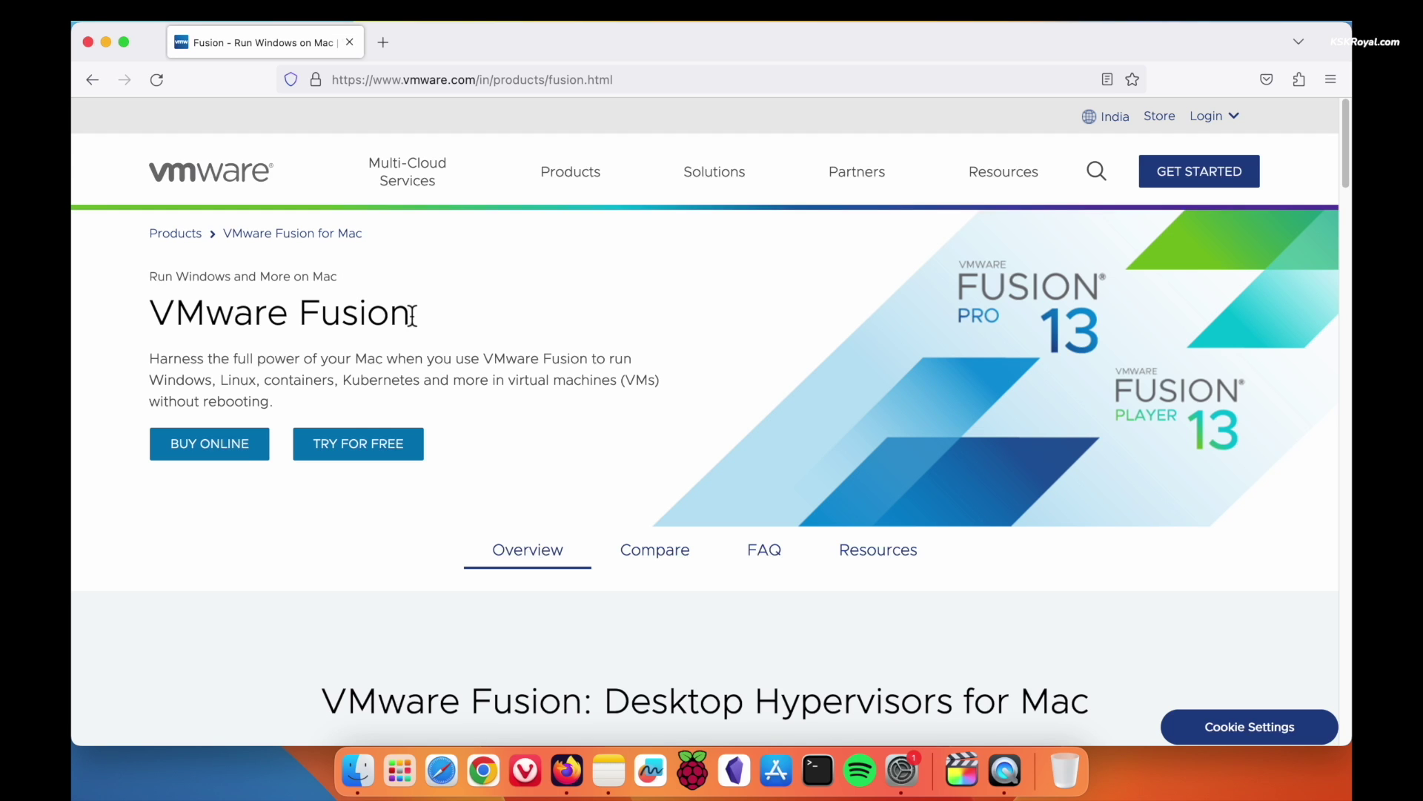
Open the Fusion Player Personal Use License registration page from the Desktop Hypervisors for Mac section
scroll(581, 369, down, 5)
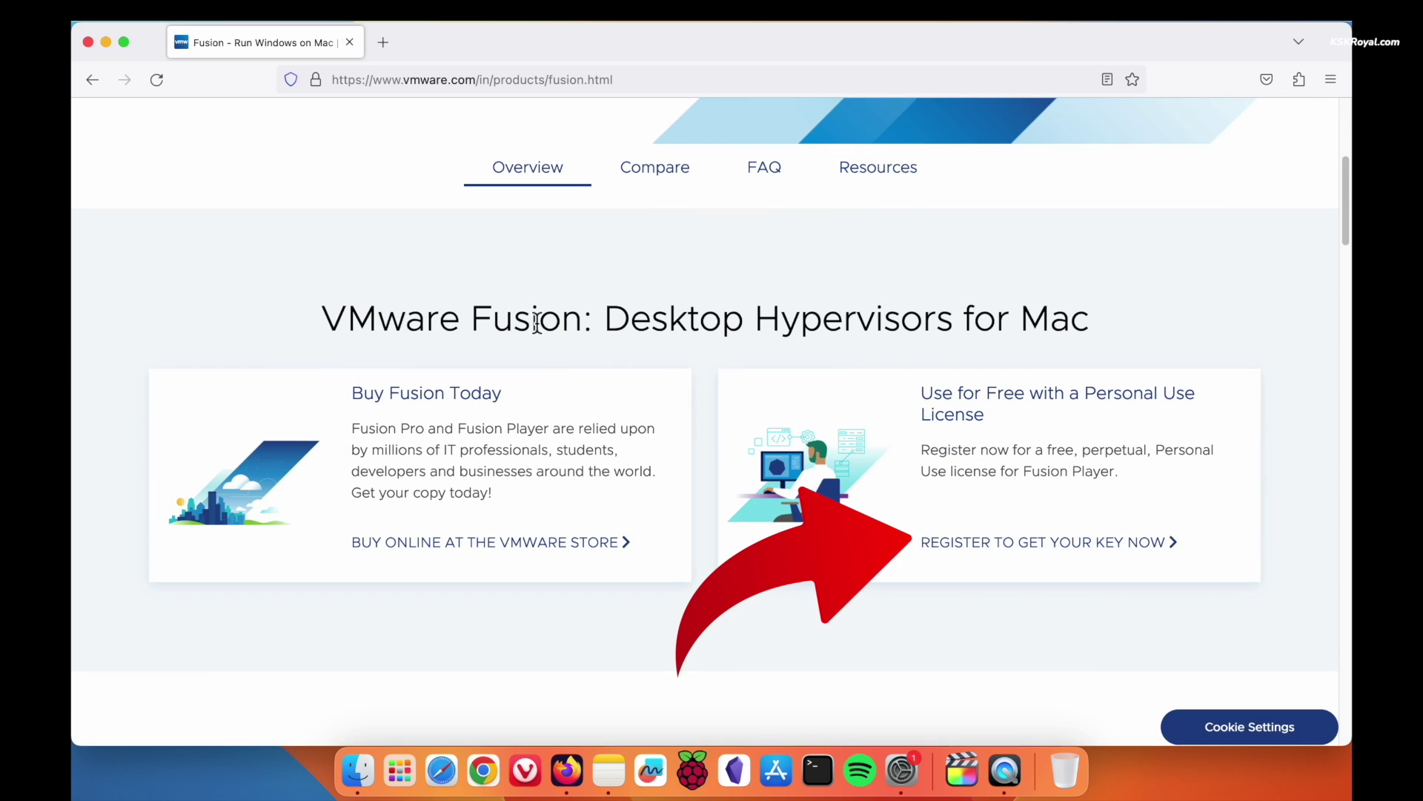
triple_click(537, 326)
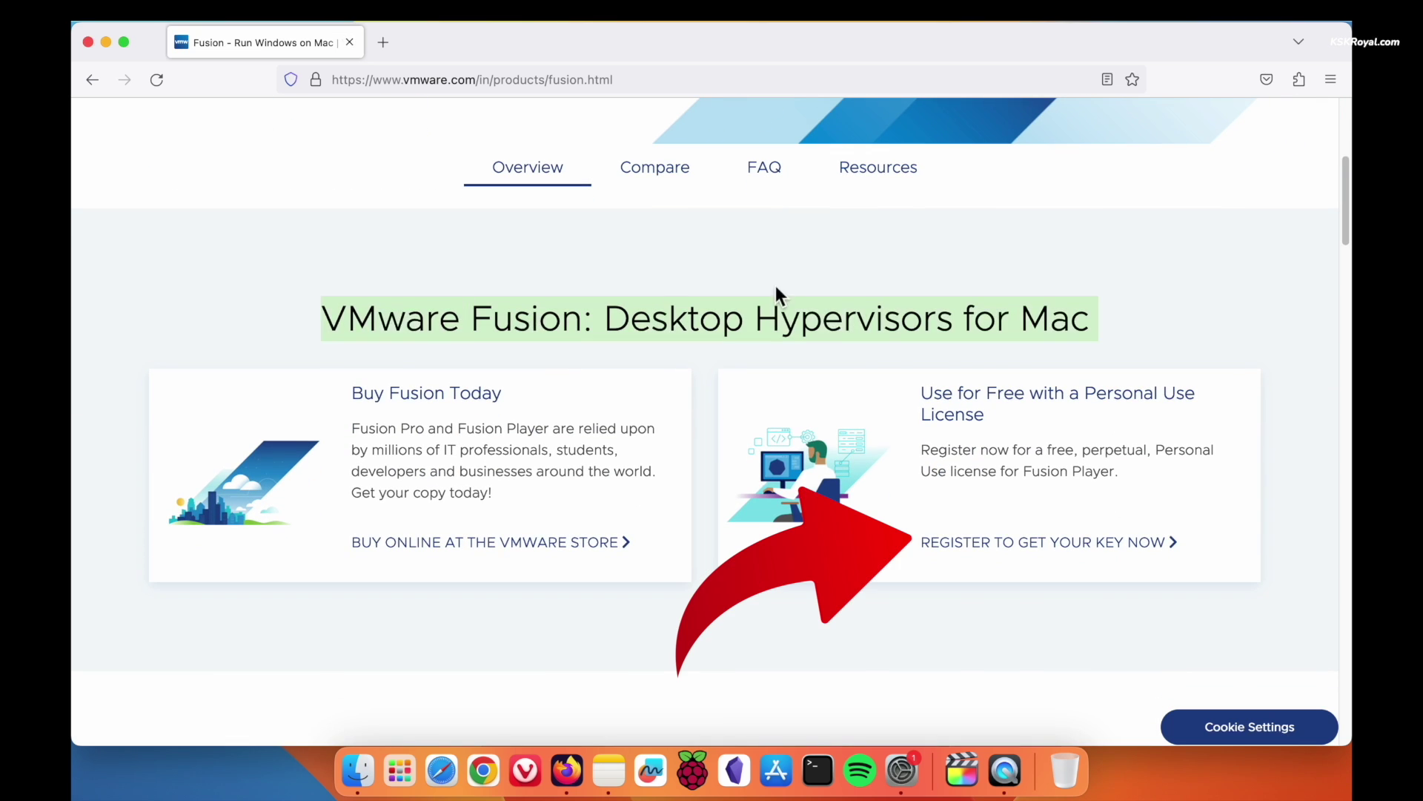
click(1168, 546)
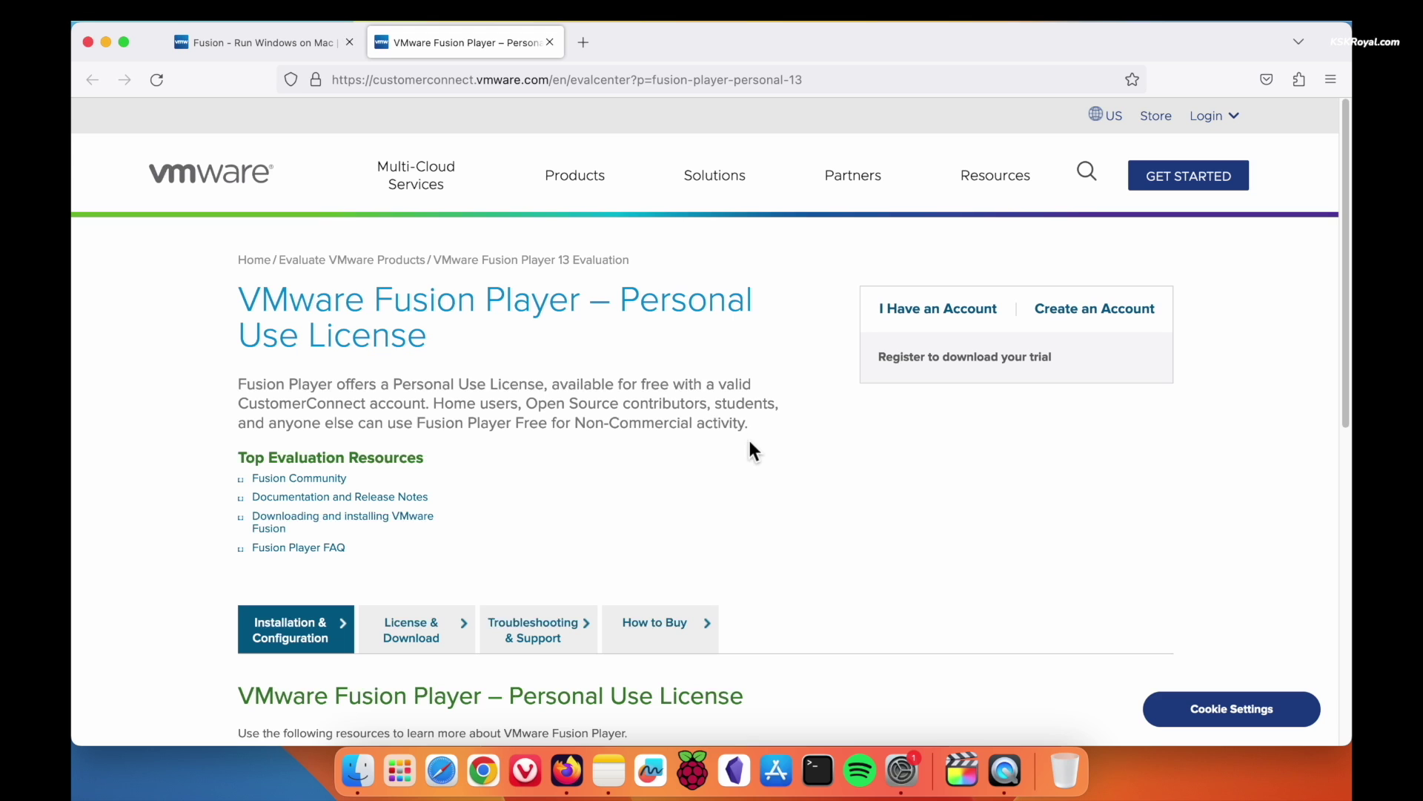
Choose 'I Have an Account' on the Personal Use License evaluation page
triple_click(418, 316)
scroll(716, 491, down, 4)
scroll(717, 491, up, 4)
scroll(716, 491, down, 1)
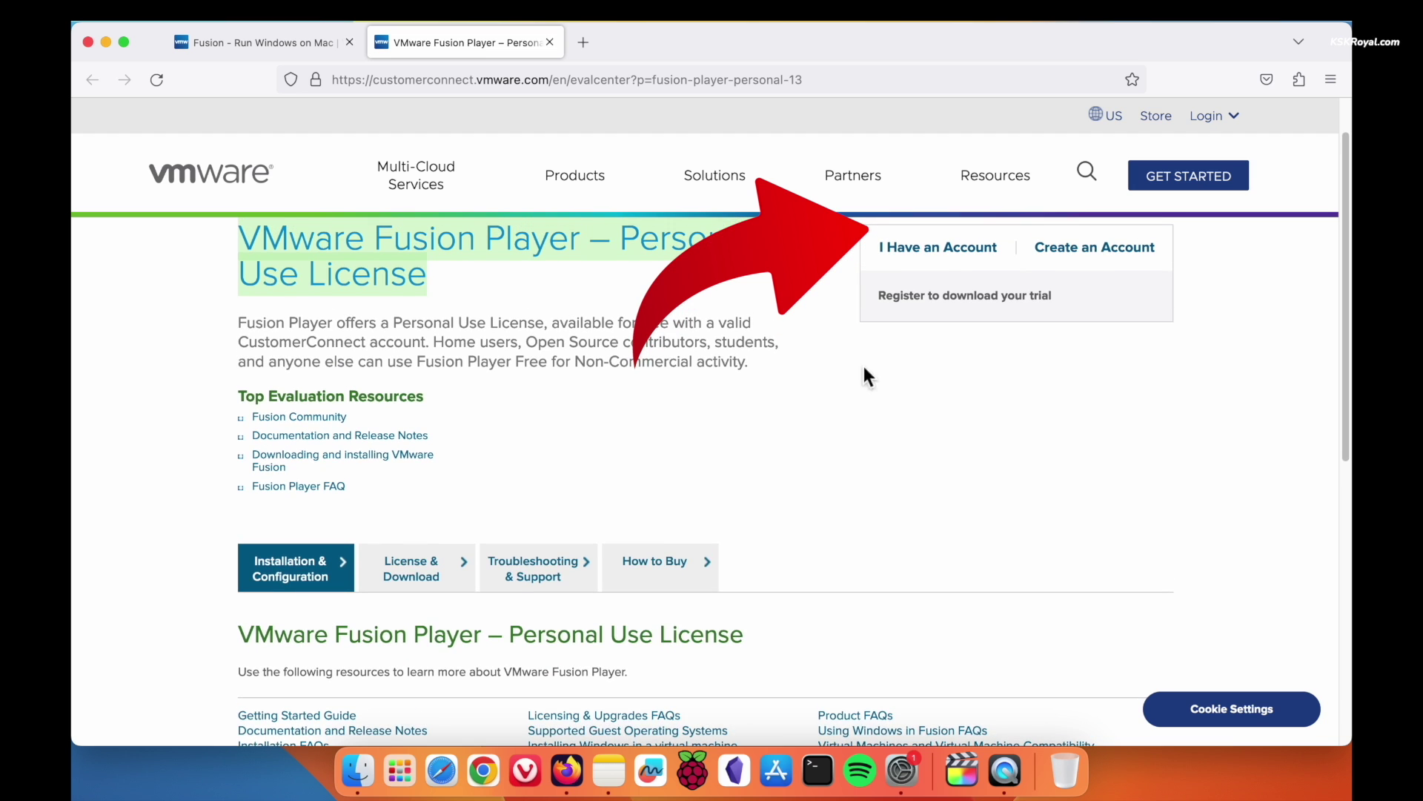
click(938, 248)
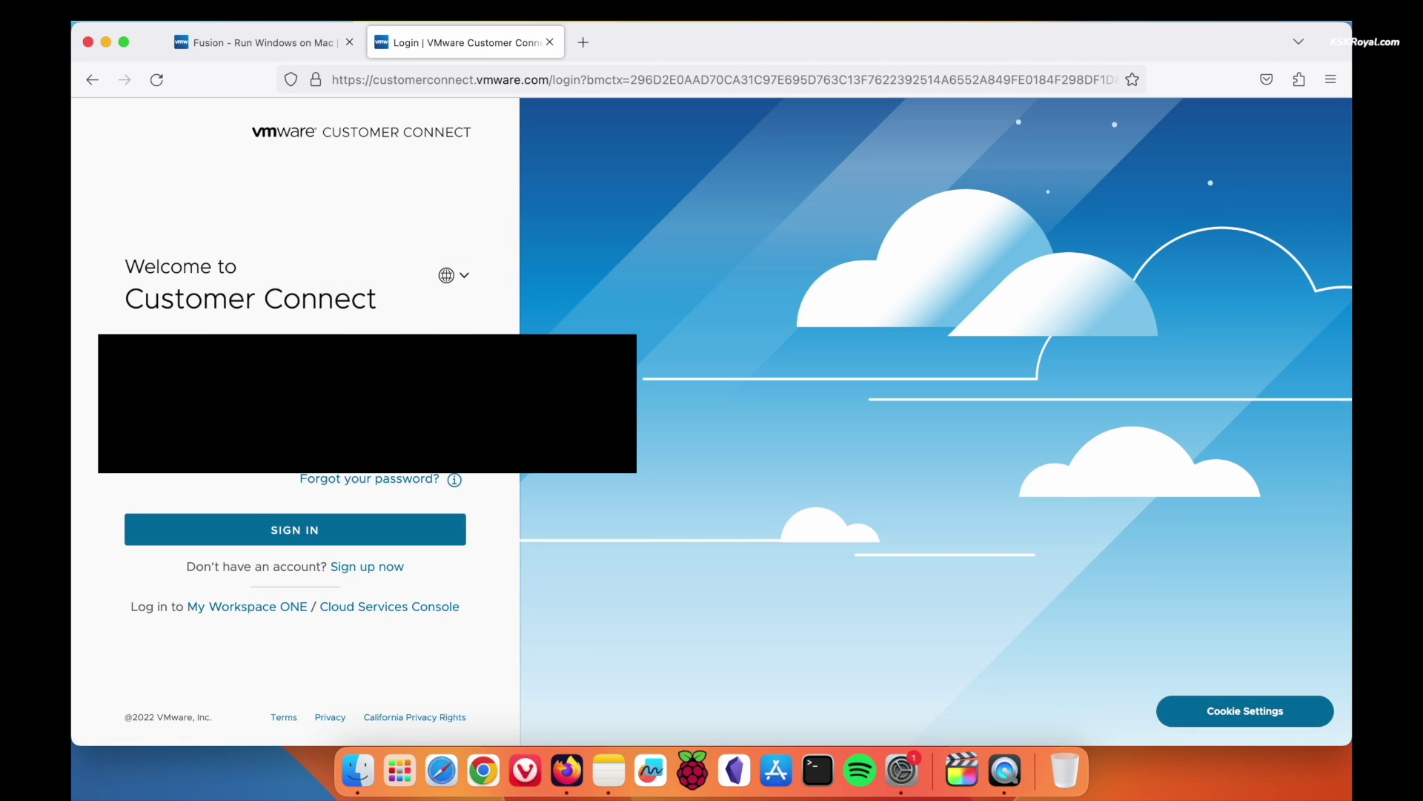
Sign in to VMware Customer Connect and find the License Information section
click(406, 529)
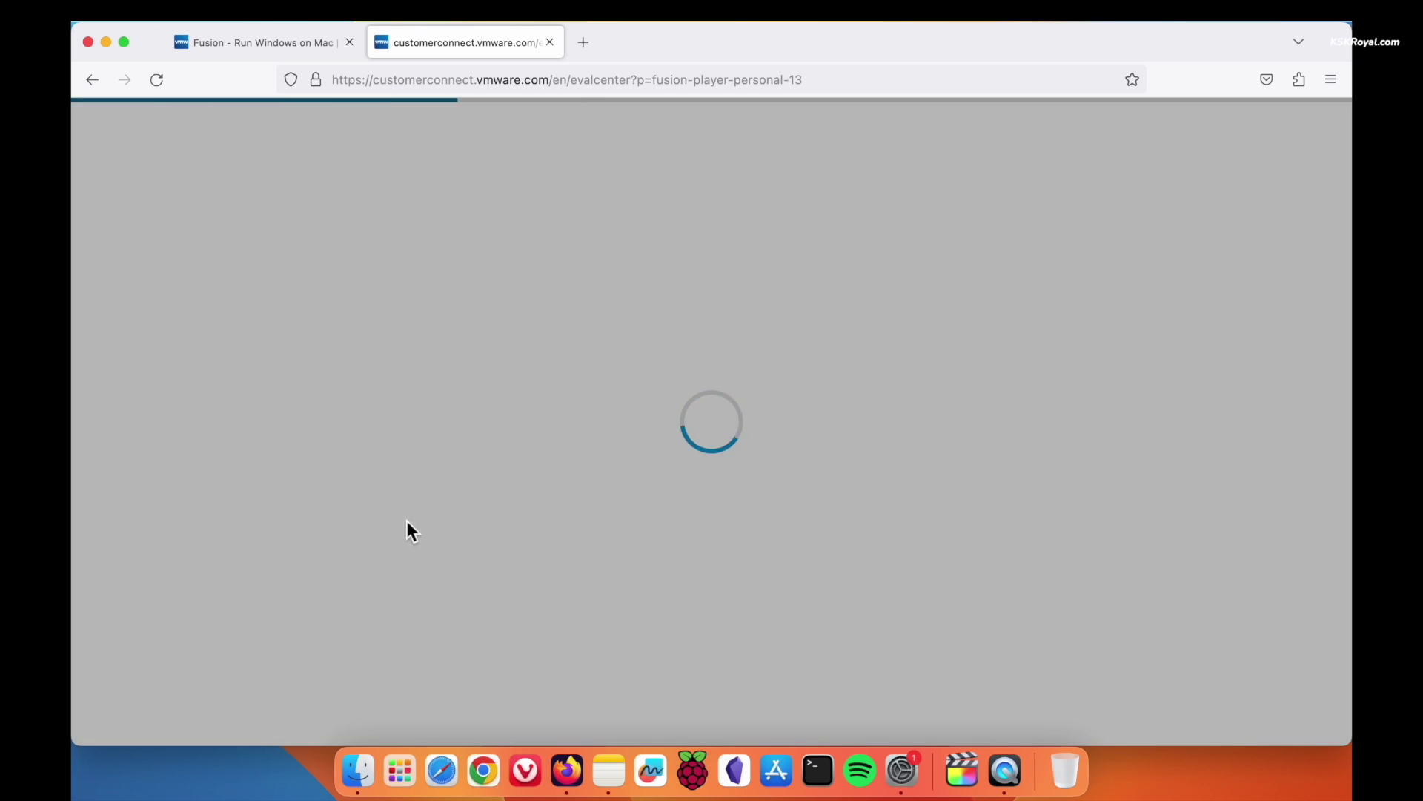
scroll(737, 564, down, 10)
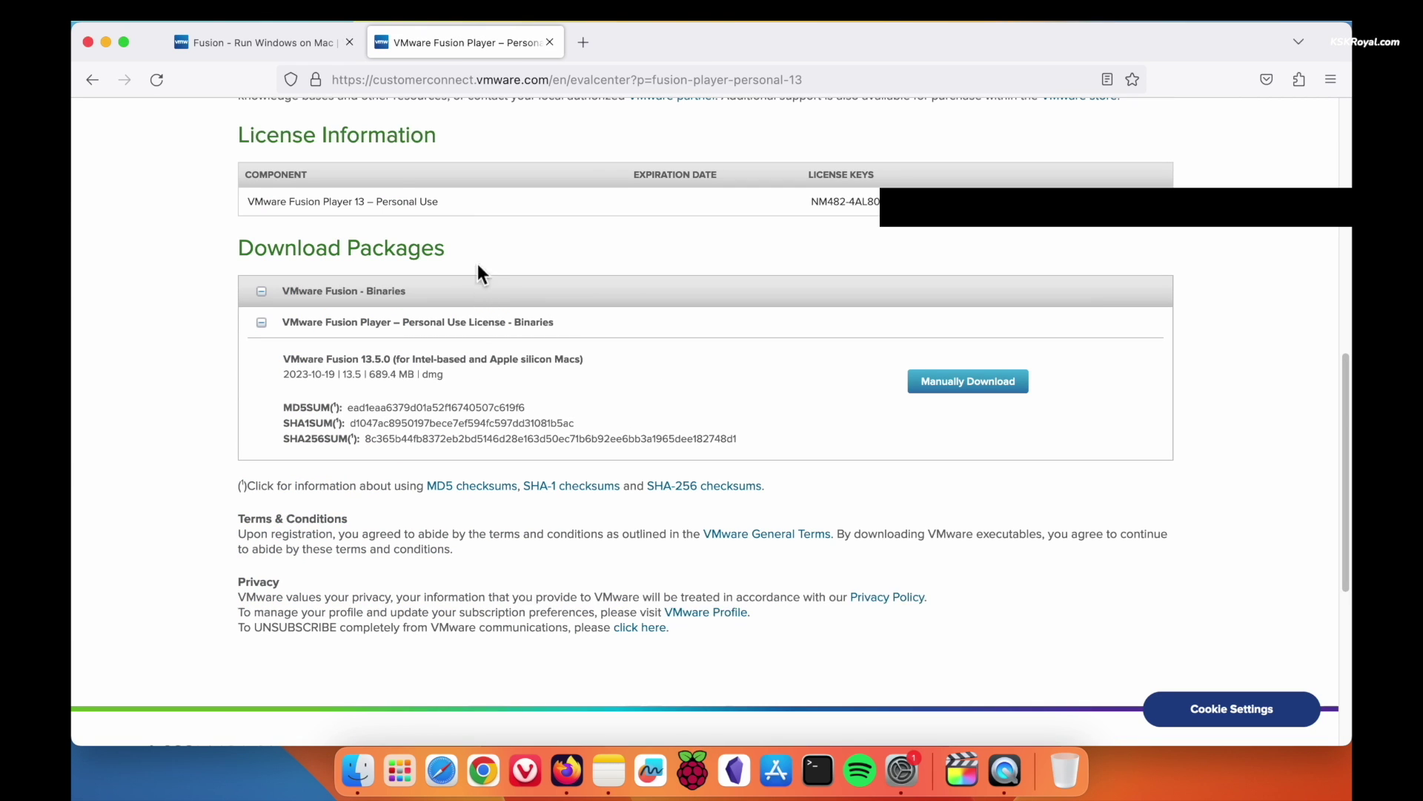
triple_click(376, 136)
scroll(626, 341, down, 1)
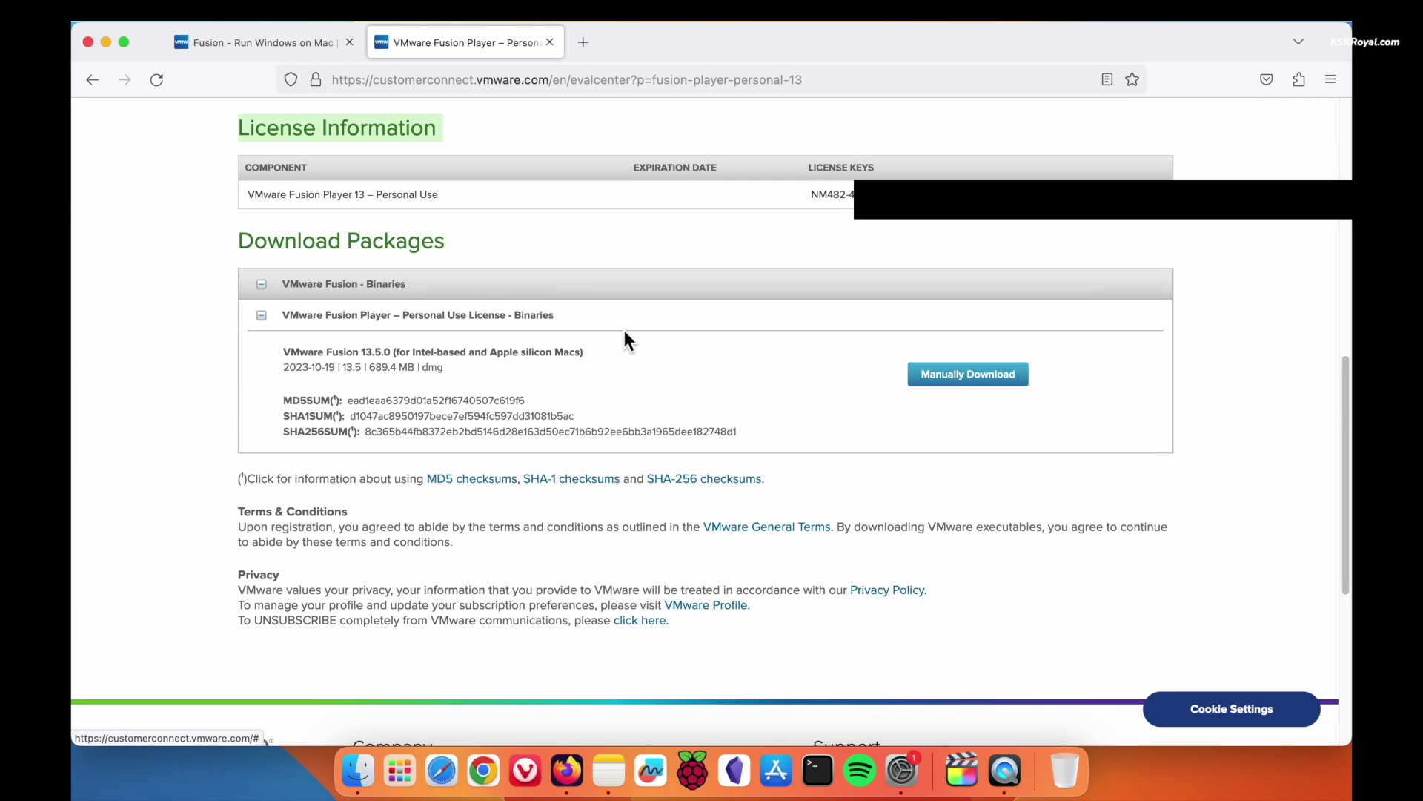
Note the personal-use license key and manually download the VMware Fusion 13.5.0 installer
double_click(830, 194)
click(1016, 230)
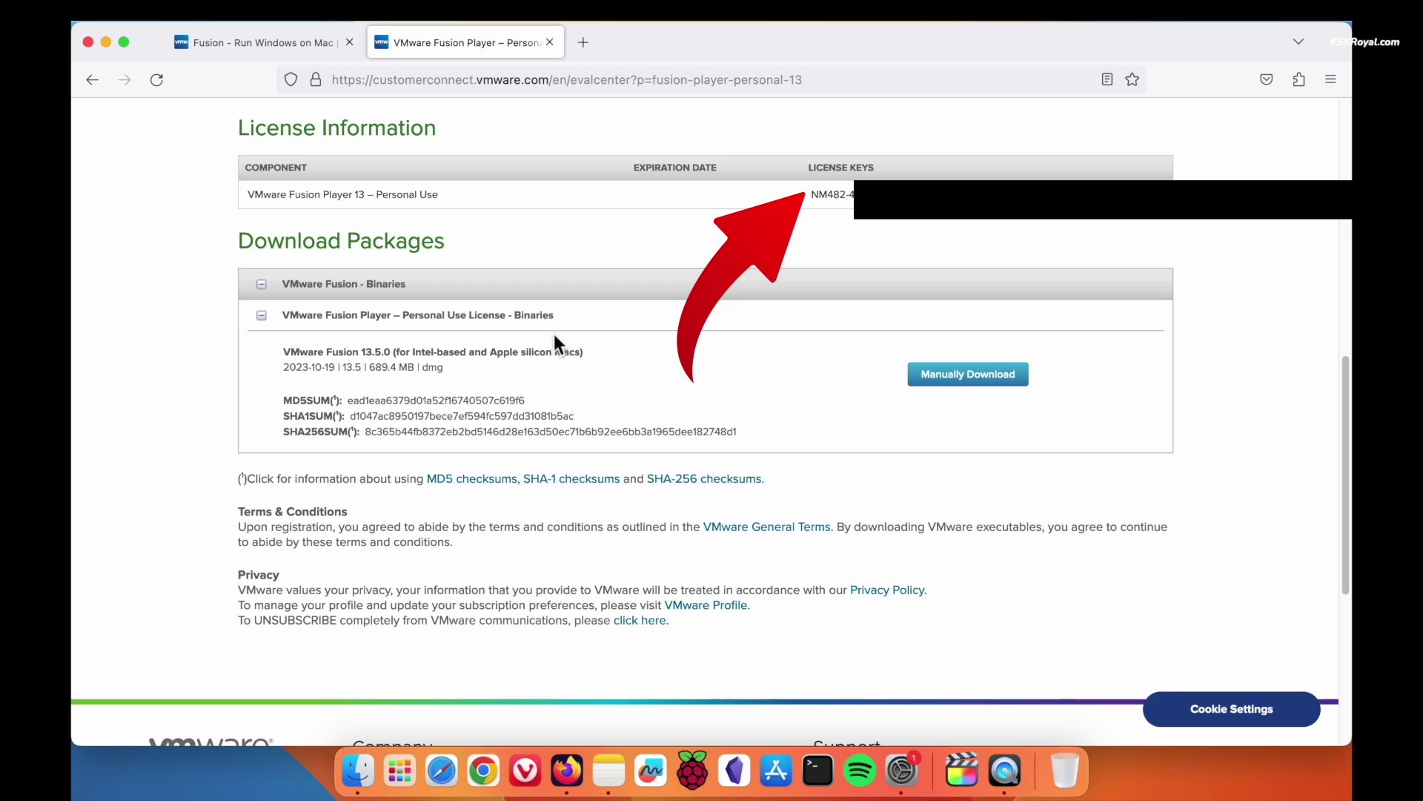
triple_click(497, 351)
click(946, 375)
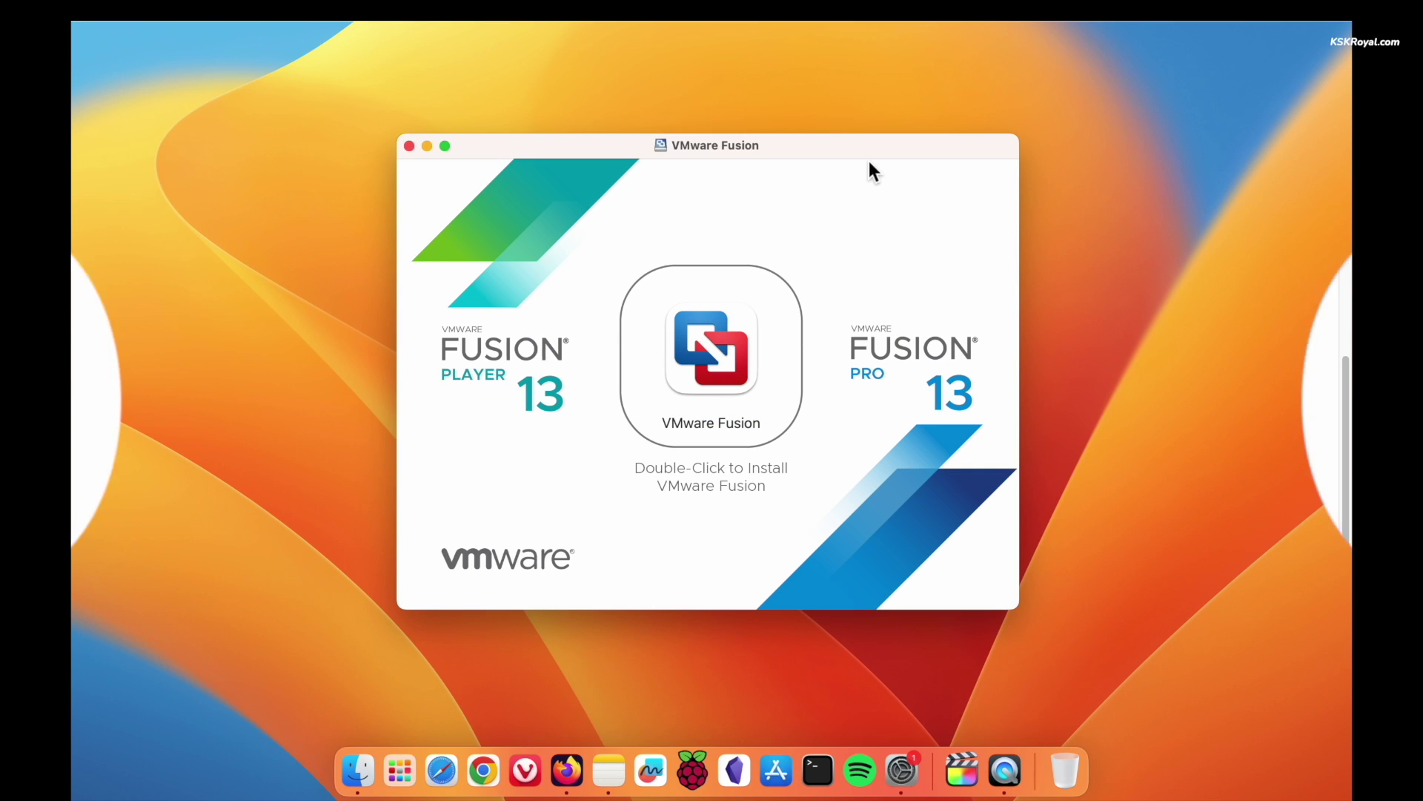
Launch the VMware Fusion installer from the disk image and authenticate with the administrator password
click(723, 350)
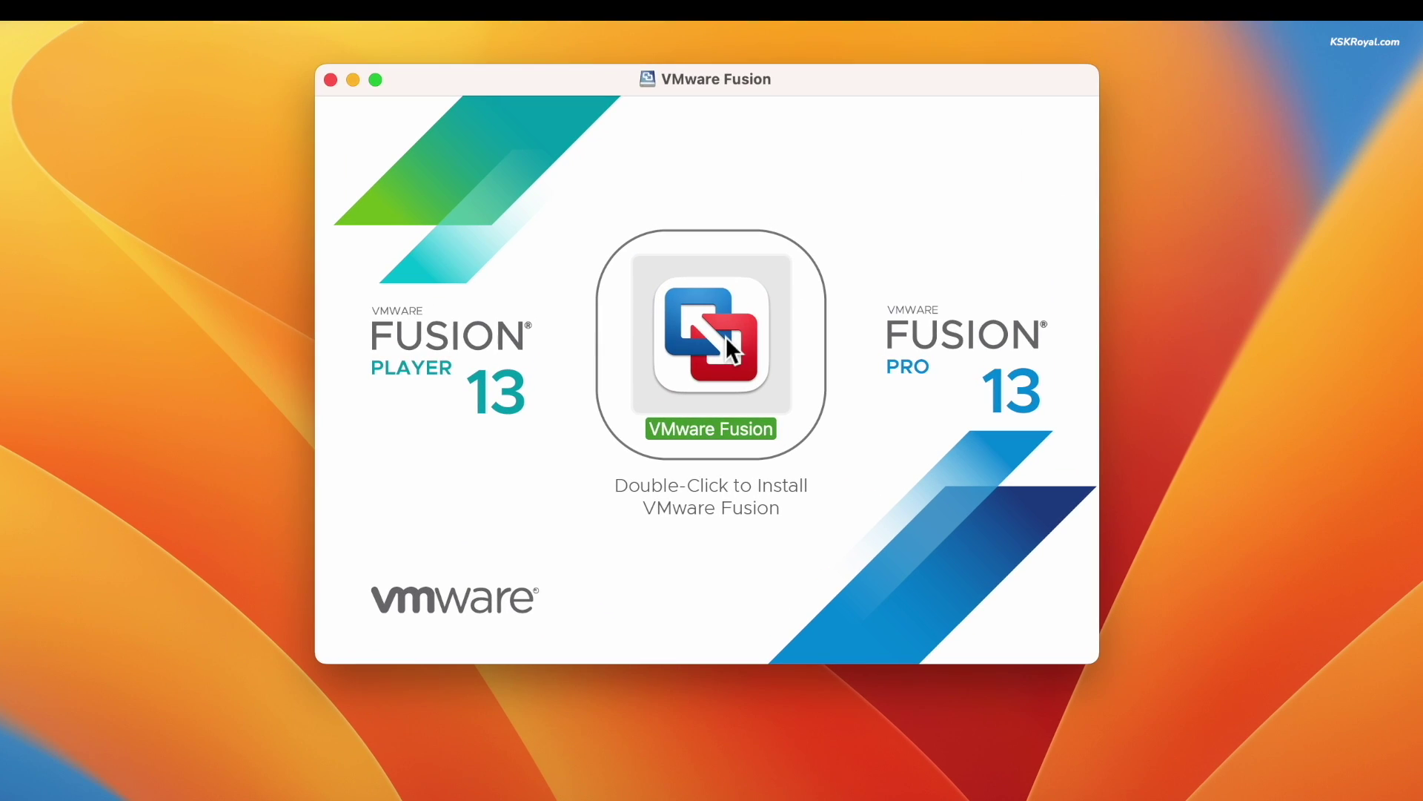
double_click(726, 336)
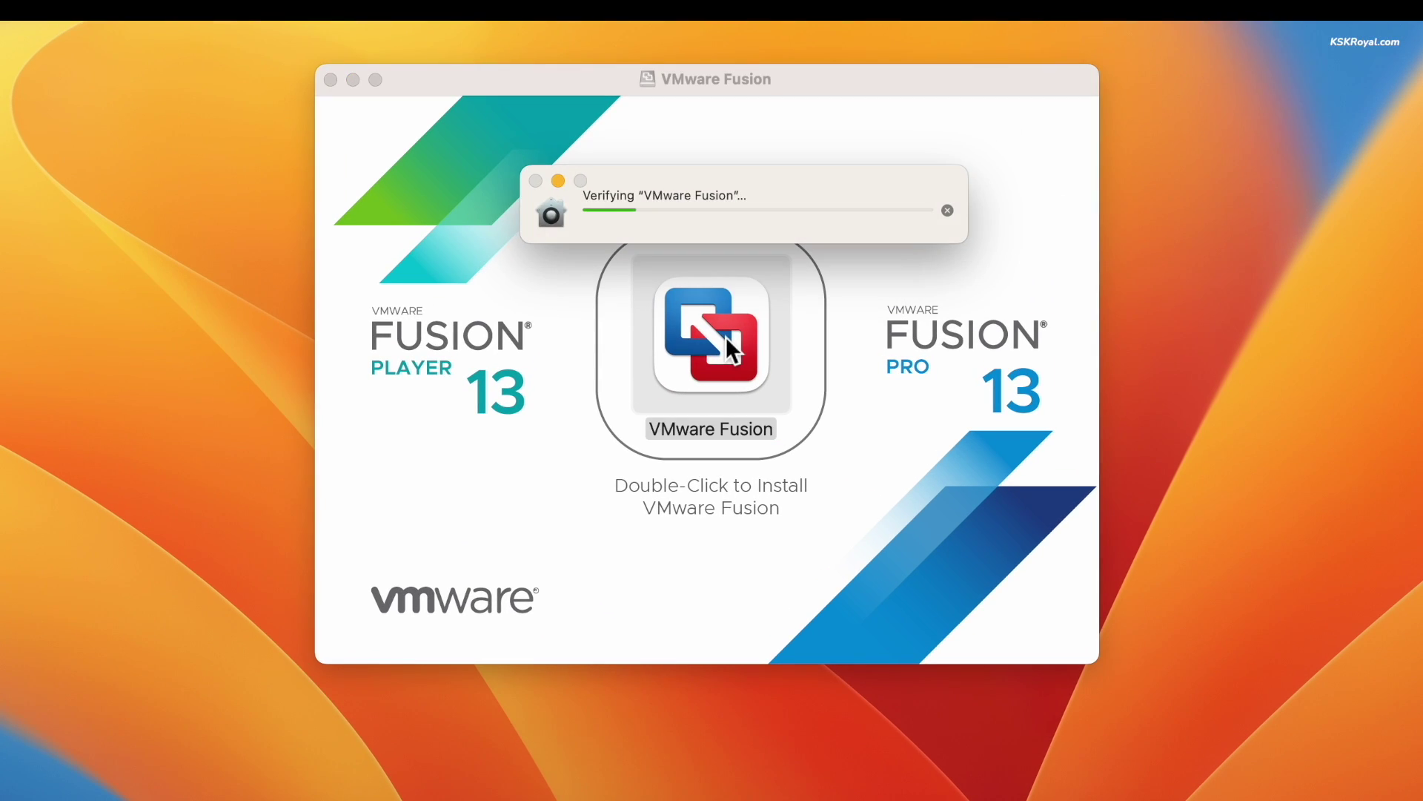
click(704, 300)
text(•••)
key(Return)
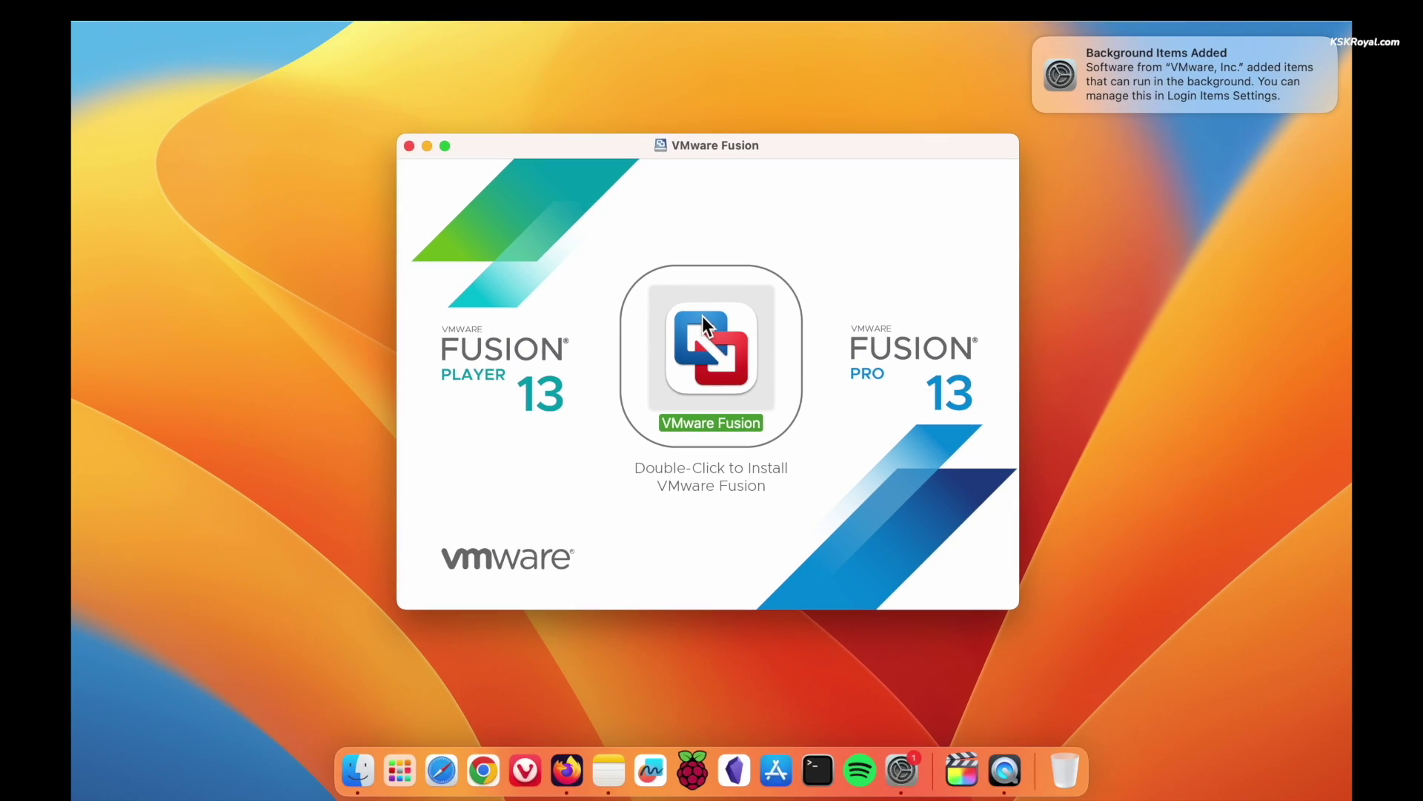
Dismiss the background-items notice, allow Documents folder access, and acknowledge the accessibility request
click(1038, 41)
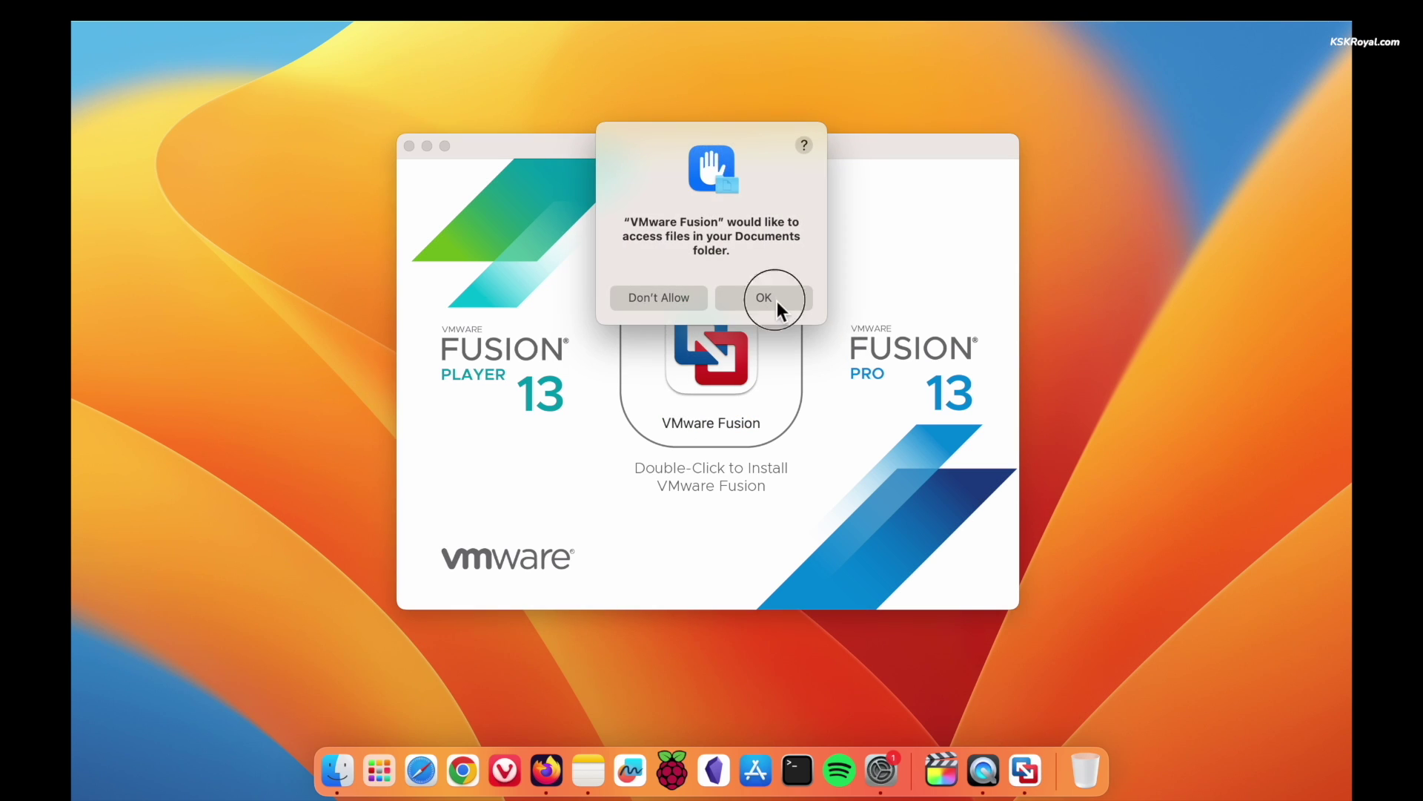
click(773, 297)
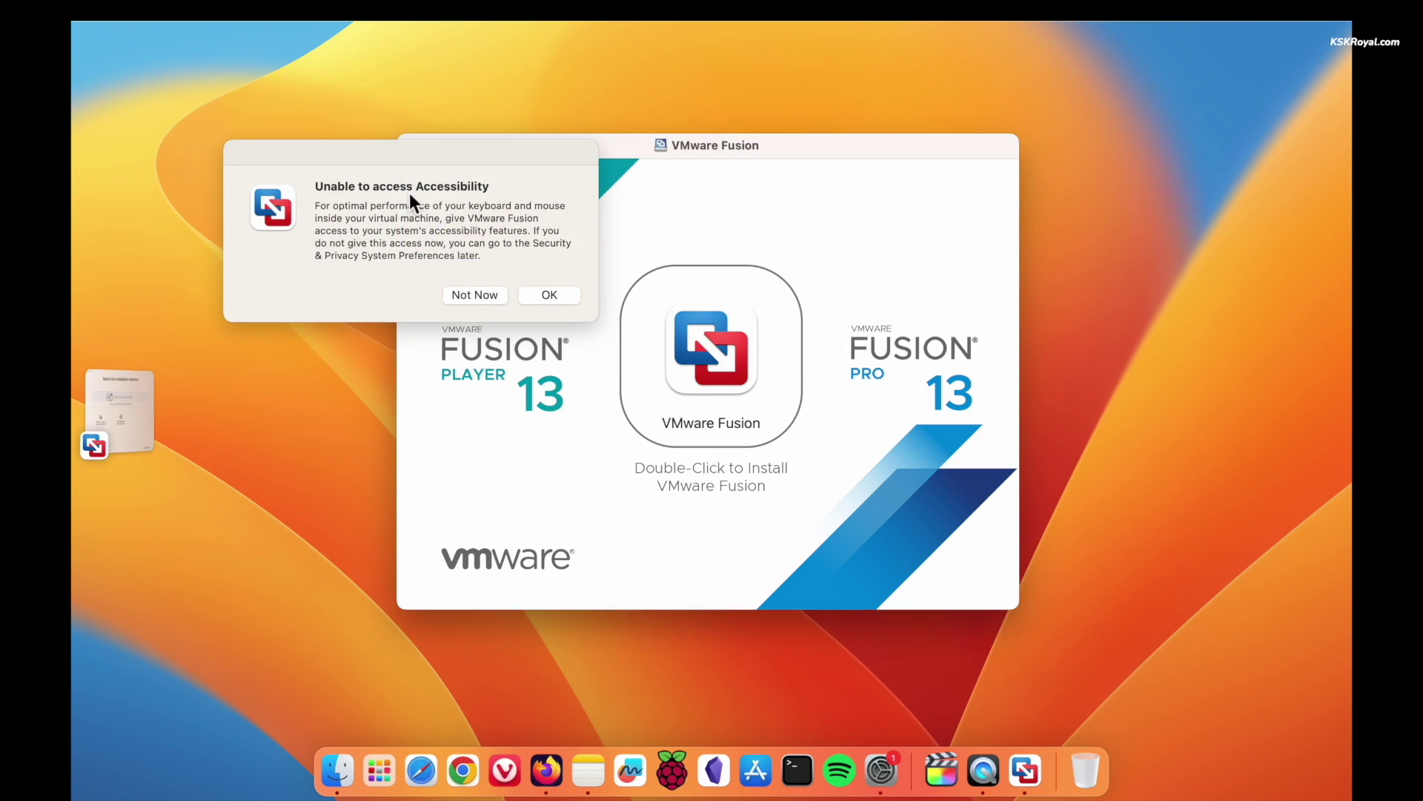
click(562, 299)
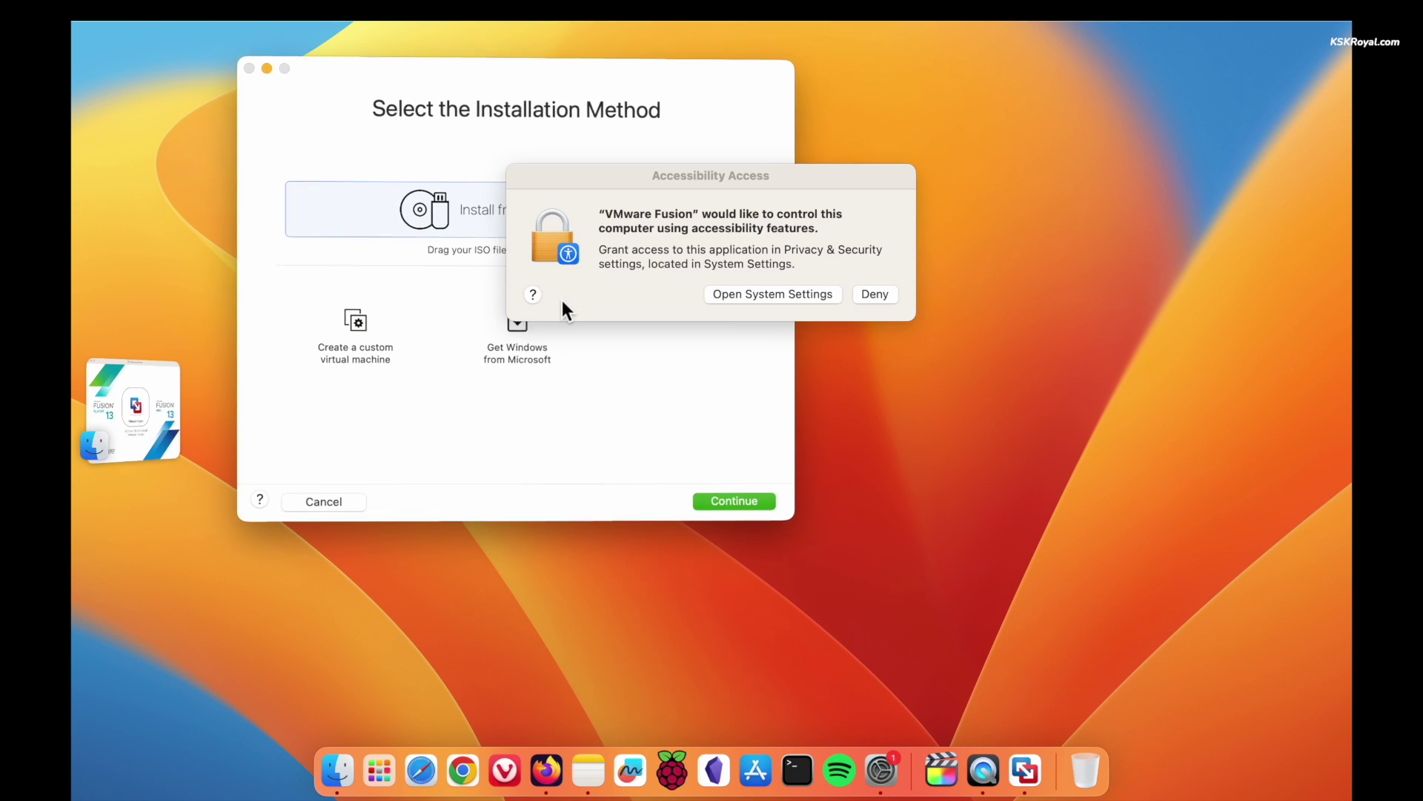
Turn on VMware Fusion under Privacy & Security > Accessibility in System Settings
click(786, 294)
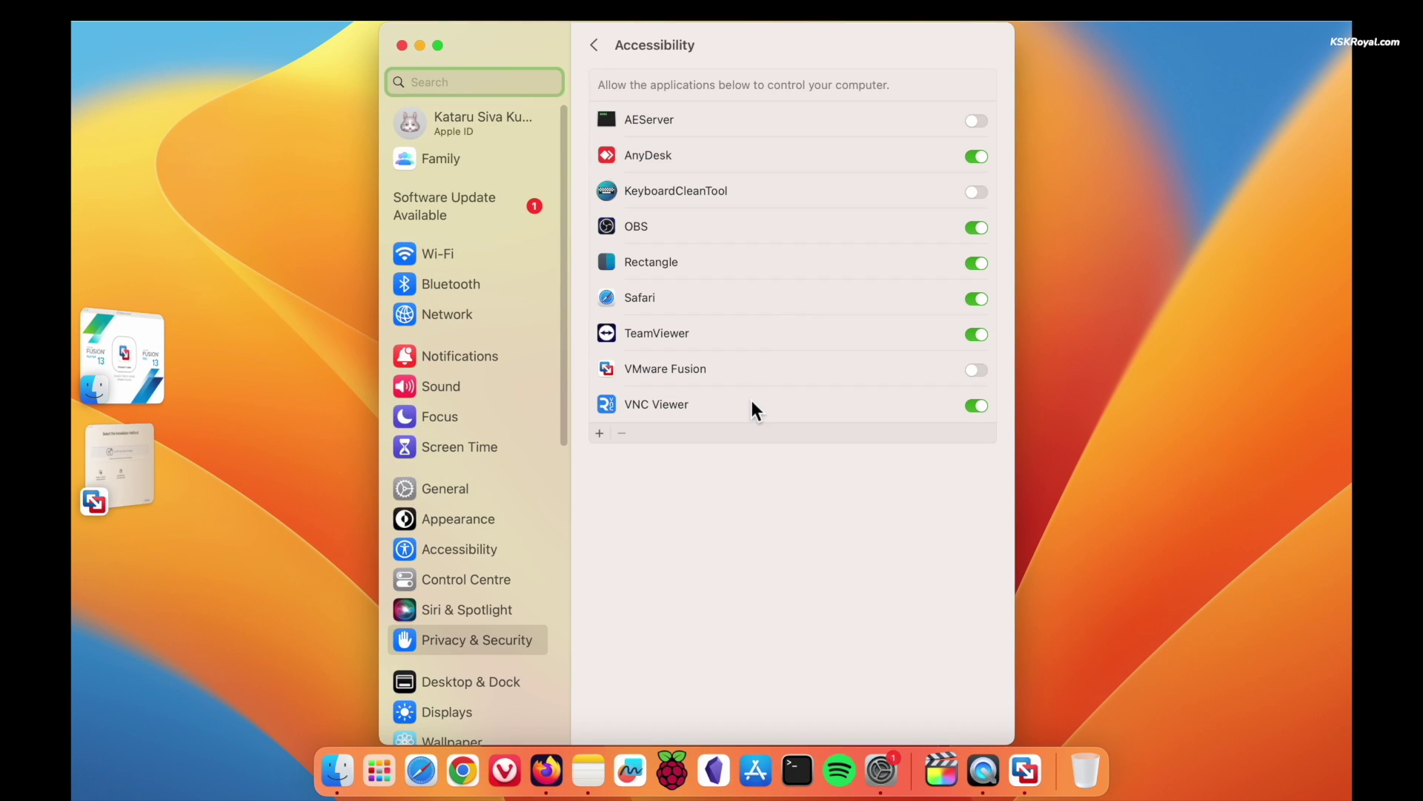
click(976, 369)
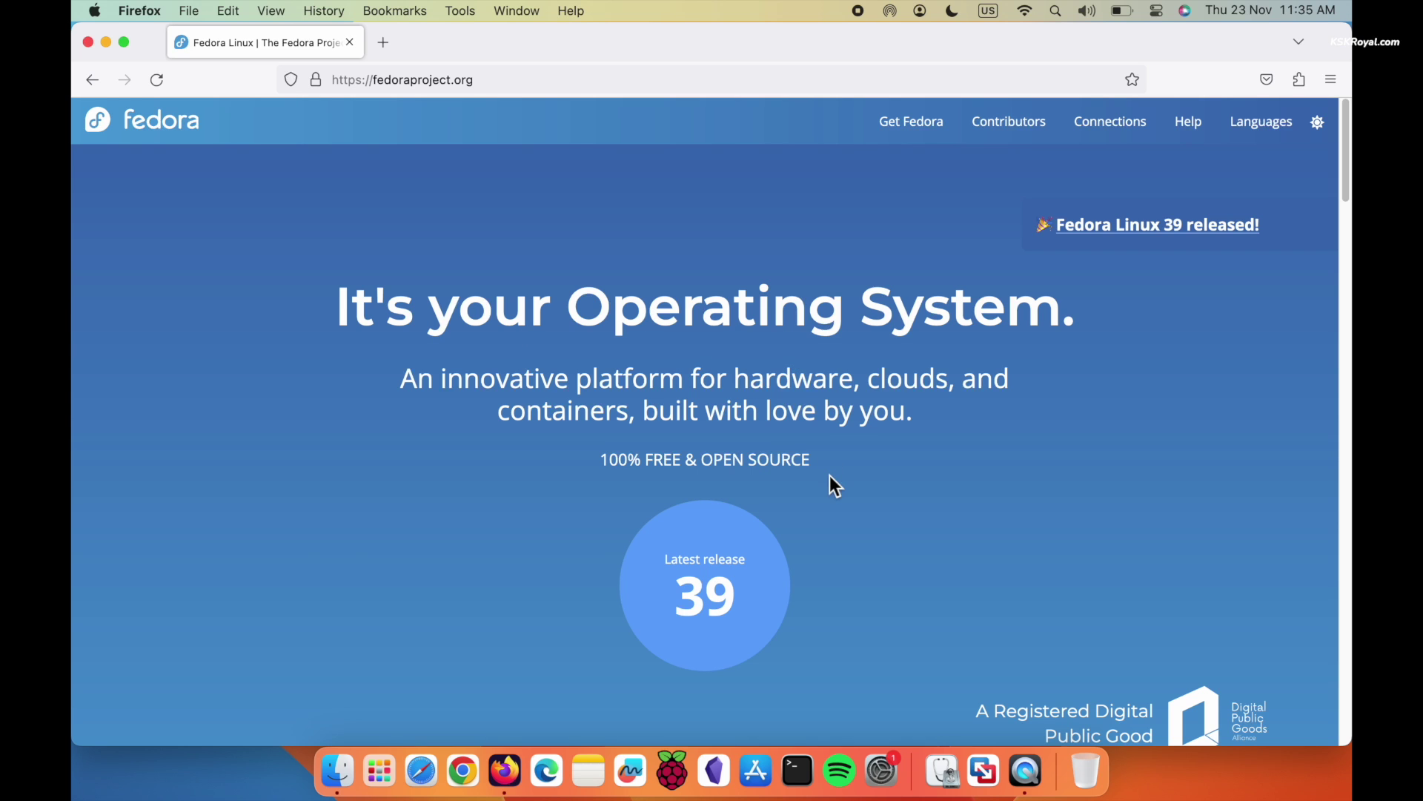
Download the Fedora Workstation 39 Live ISO for ARM aarch64 from the Workstation download page
click(734, 577)
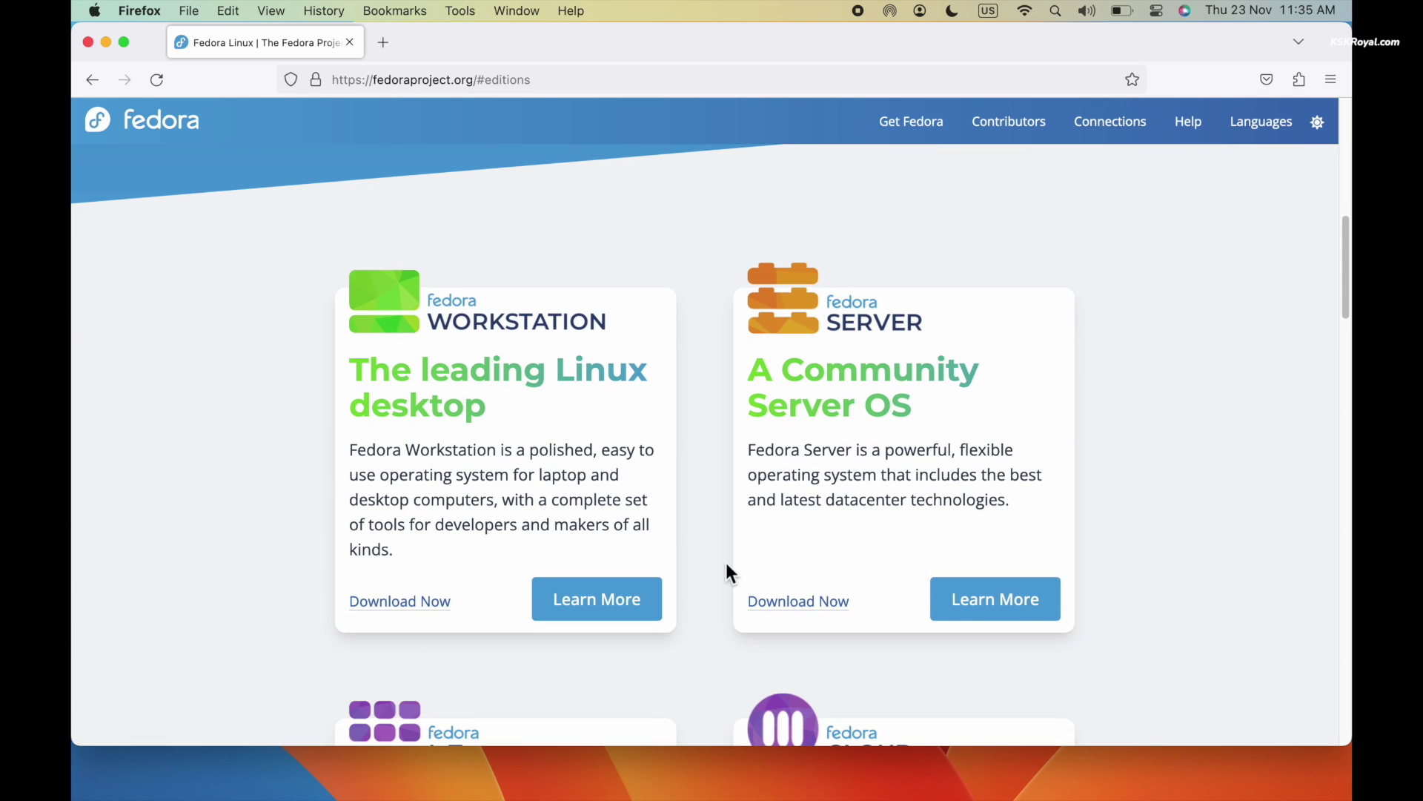
click(420, 609)
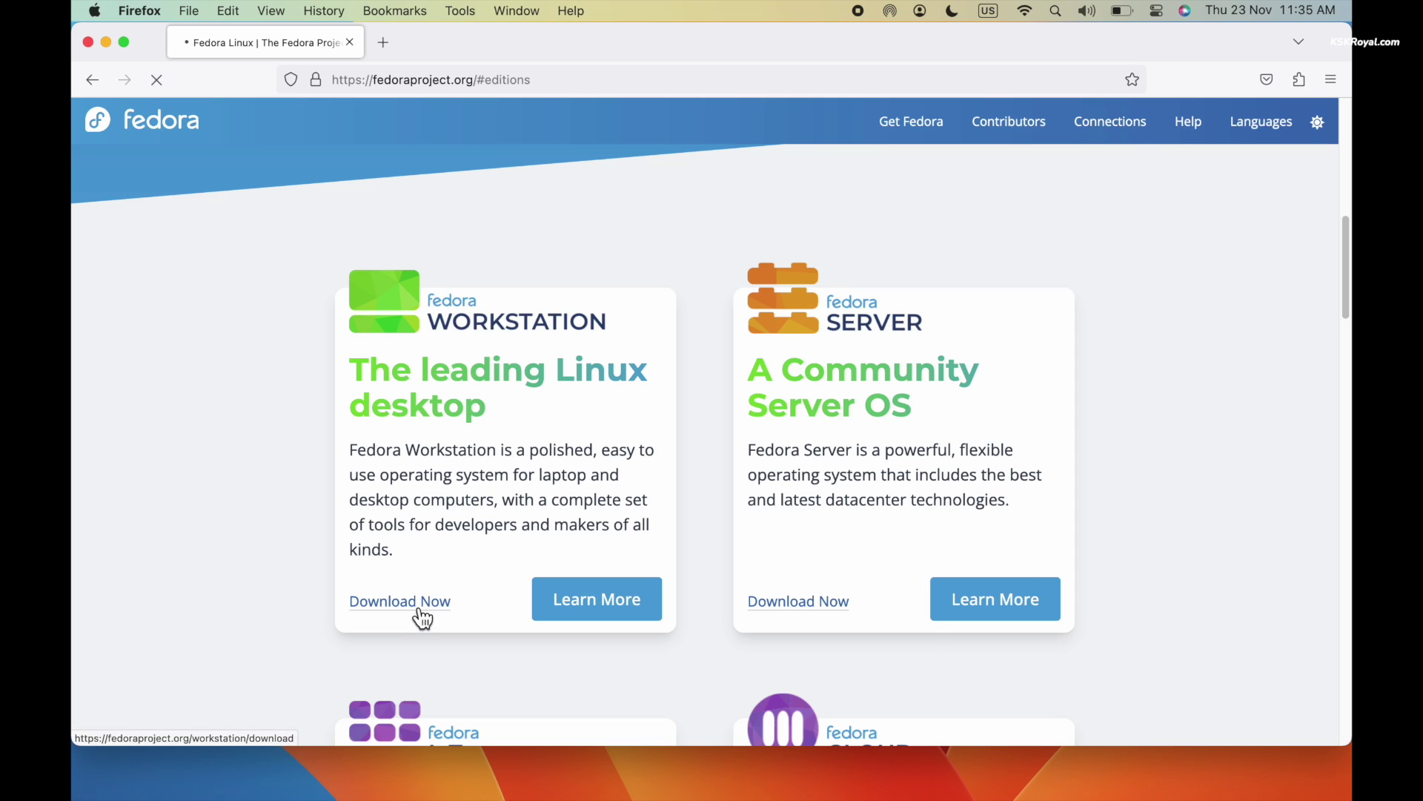
scroll(824, 585, down, 3)
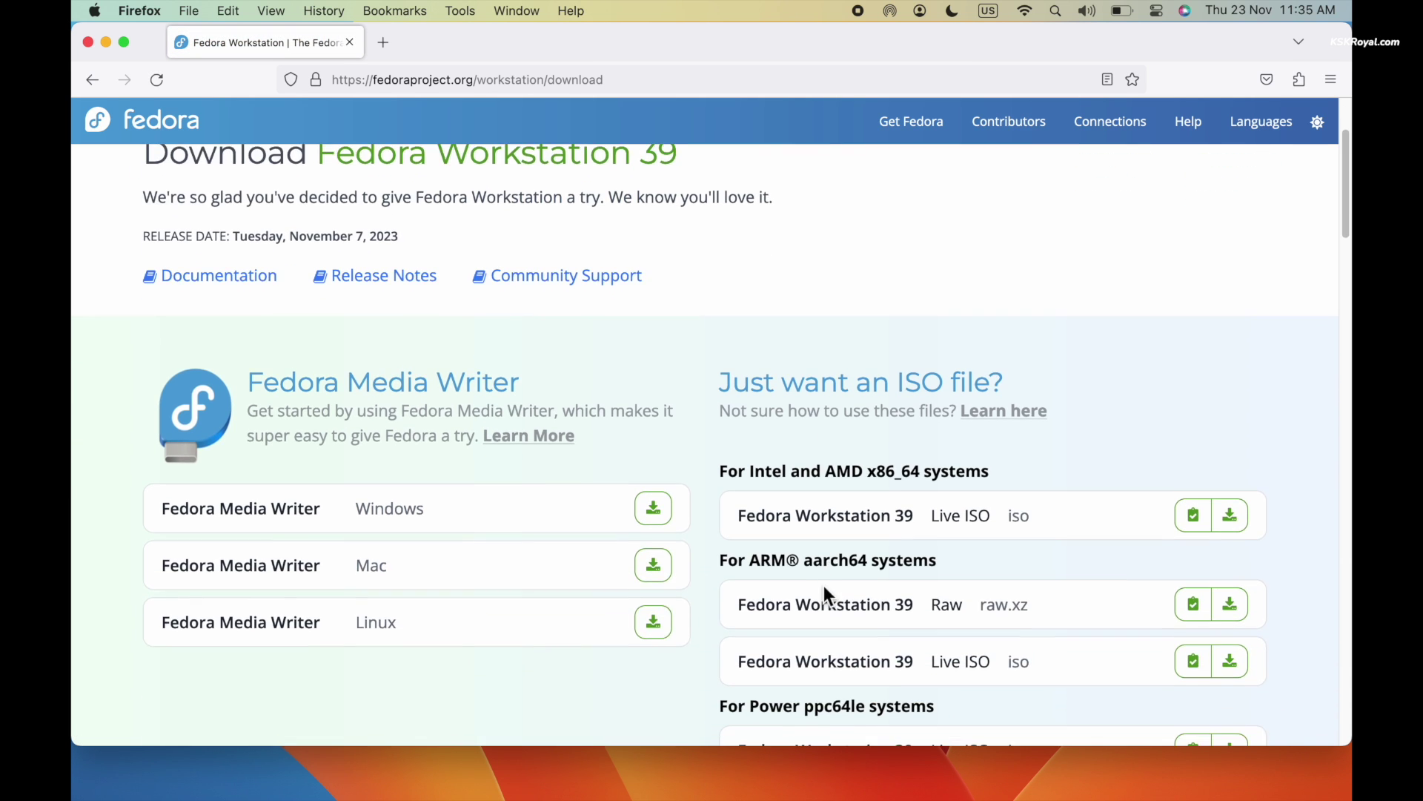
scroll(825, 586, down, 3)
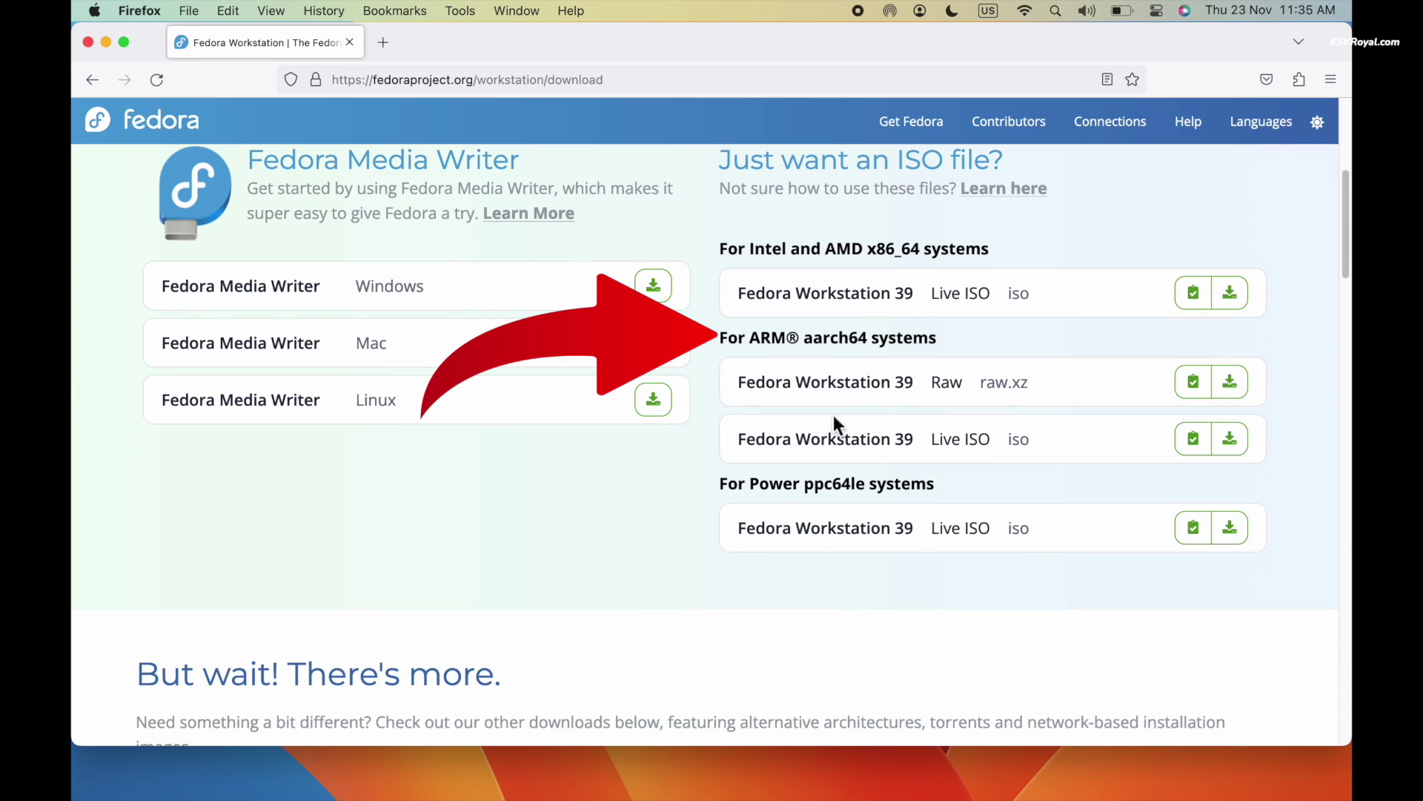
triple_click(797, 347)
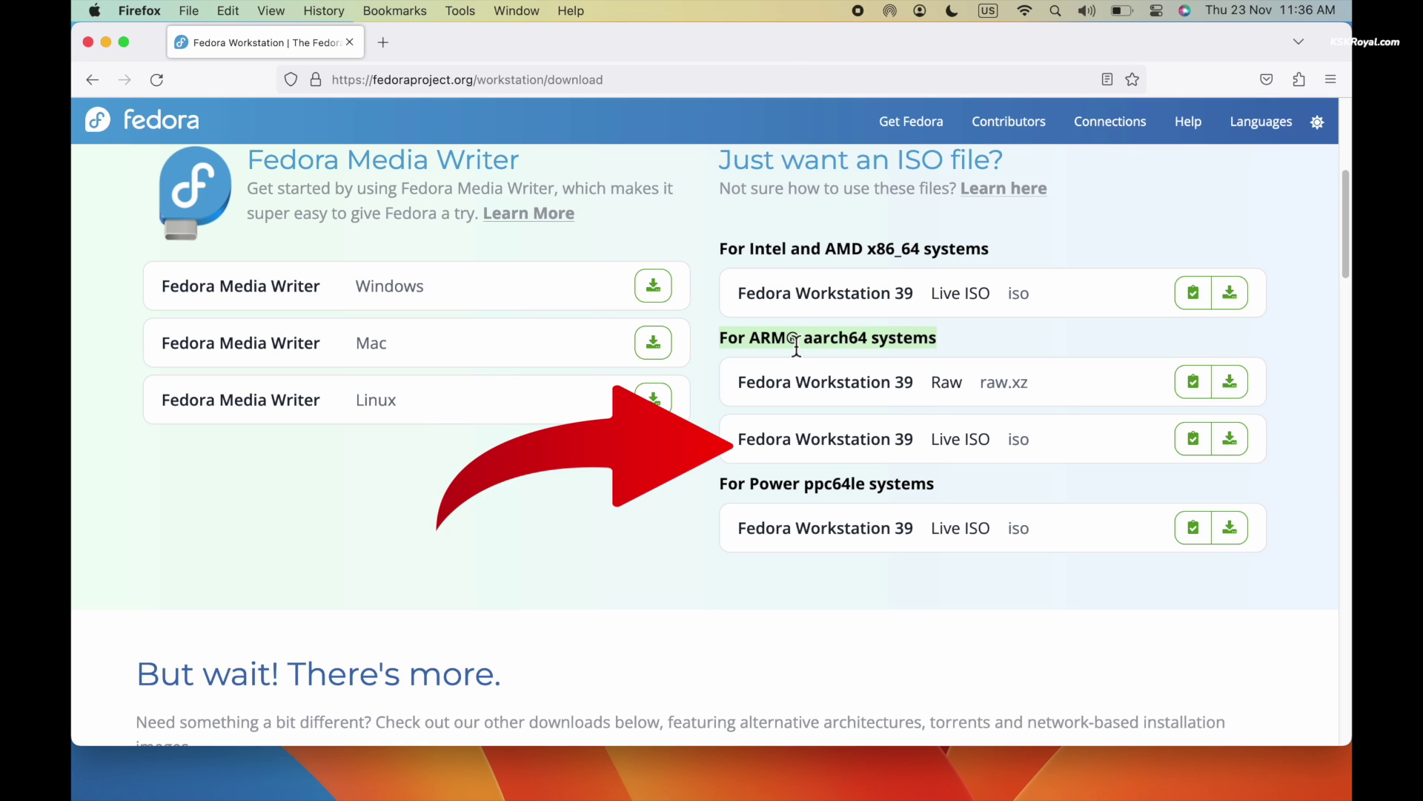
triple_click(851, 439)
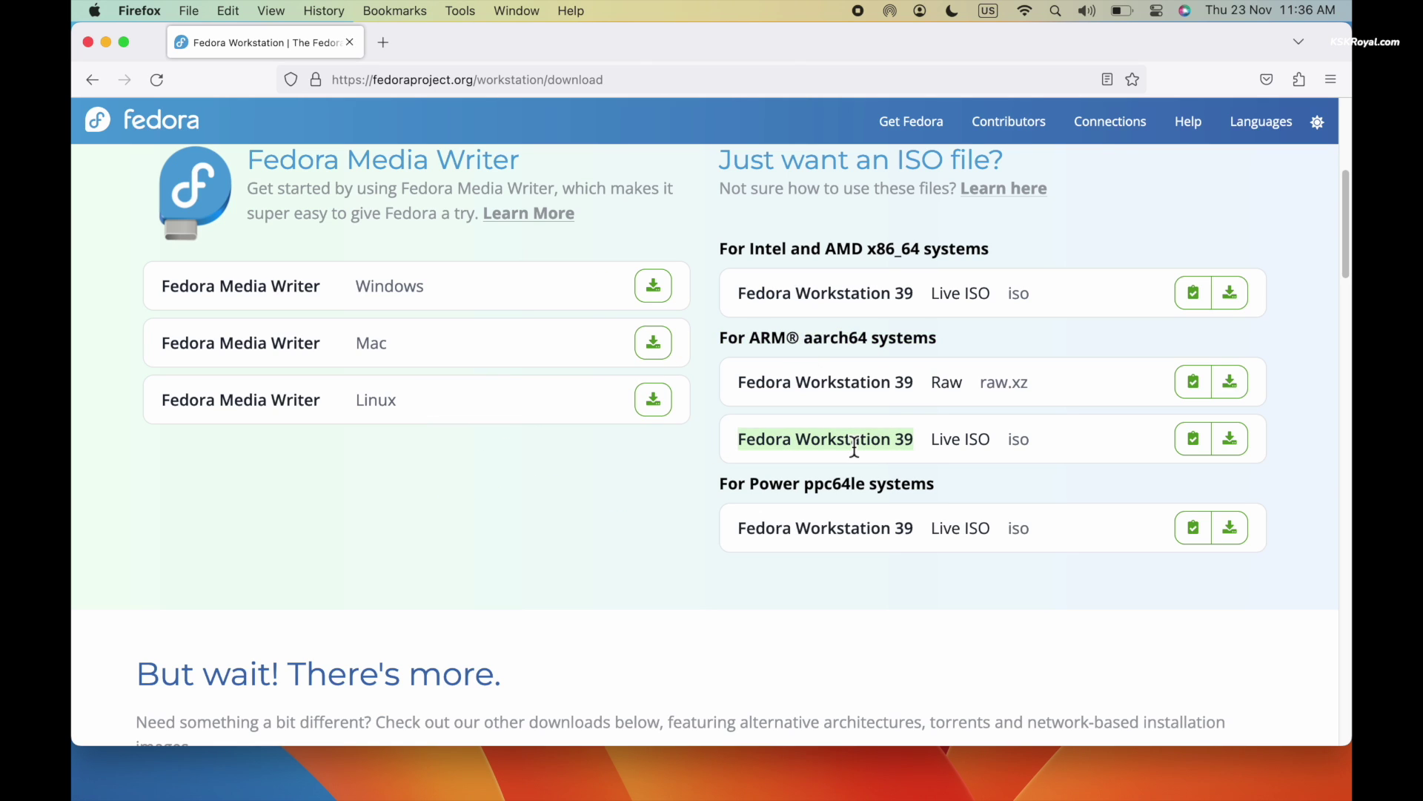
click(1232, 444)
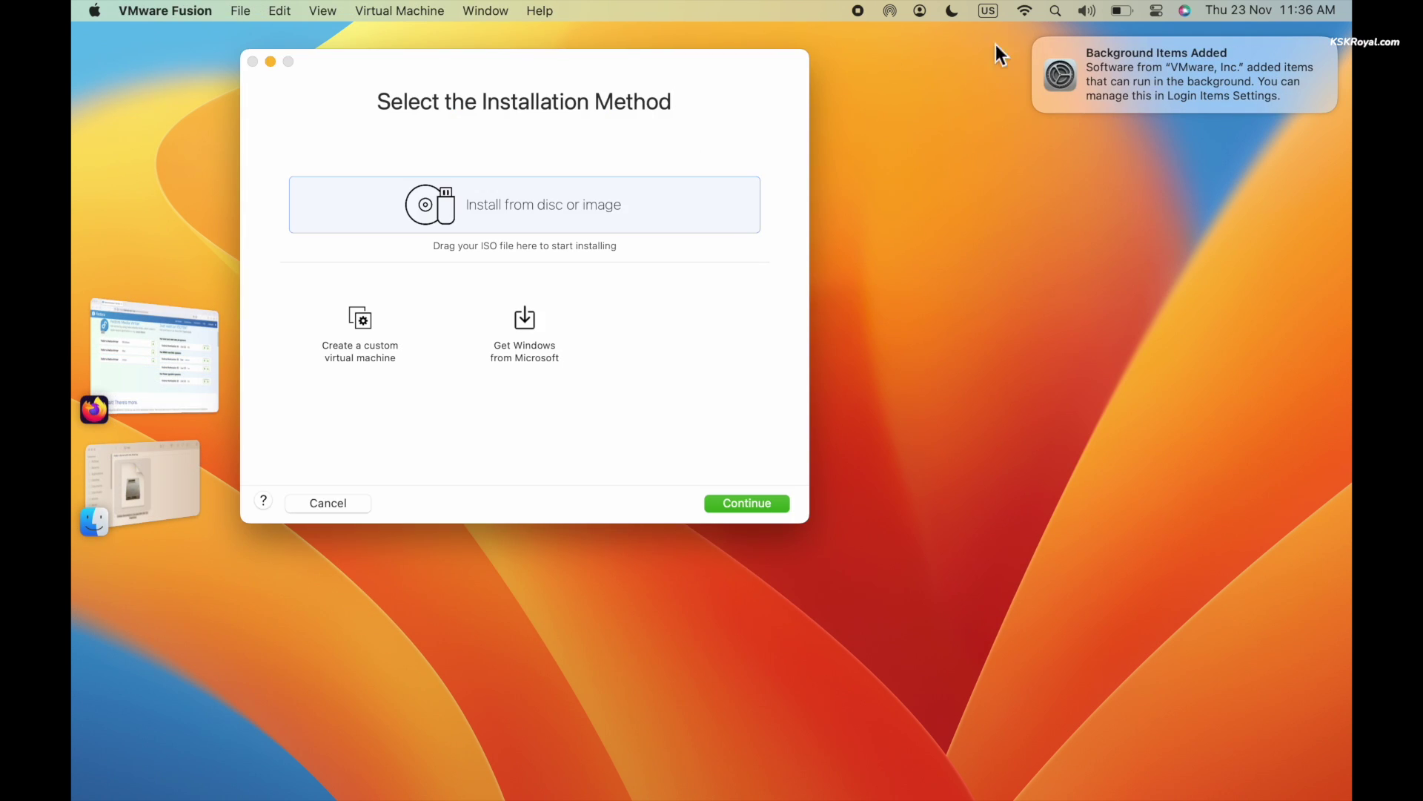
Build a custom Linux > Fedora 64-bit Arm virtual machine with a new 20 GB virtual disk
drag(704, 68, 886, 175)
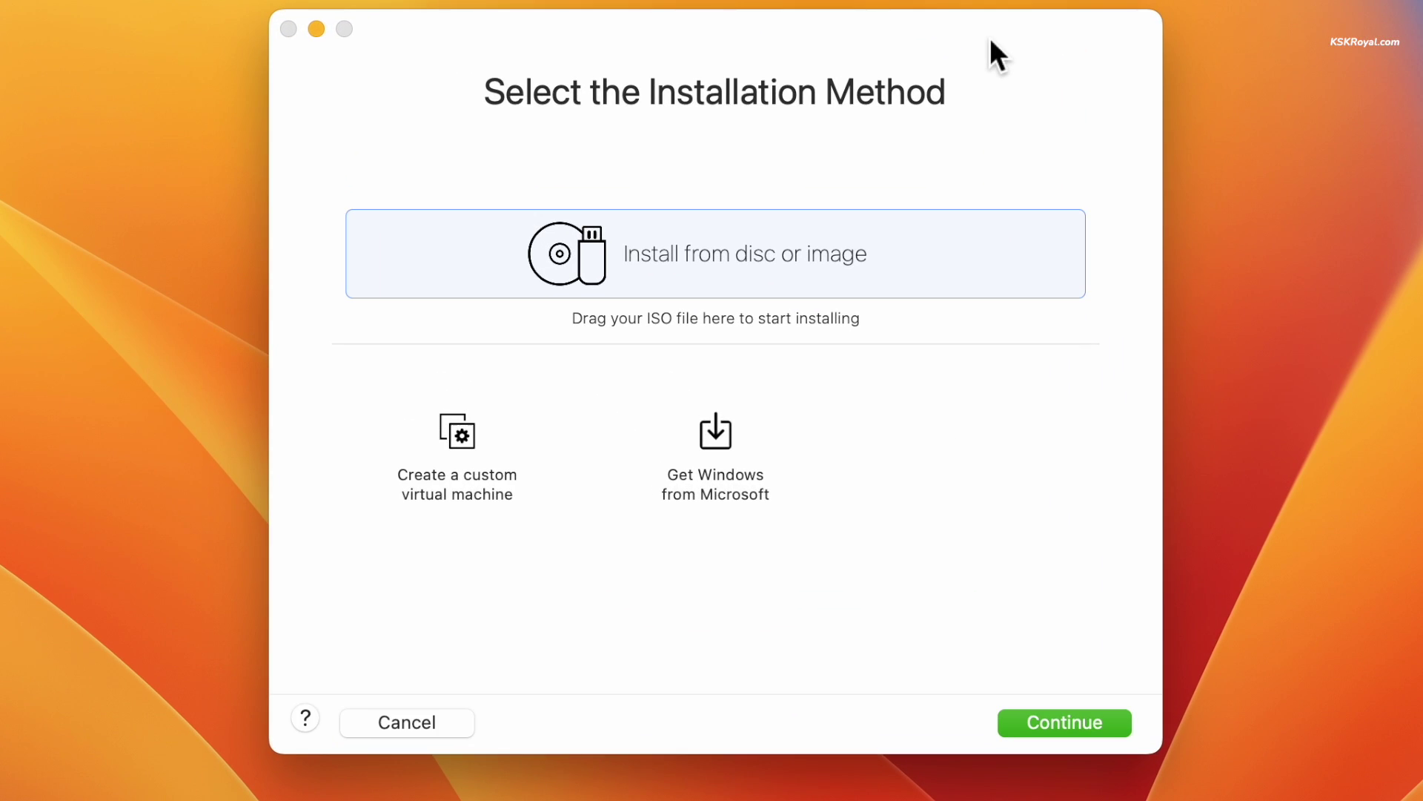
click(458, 440)
click(1065, 723)
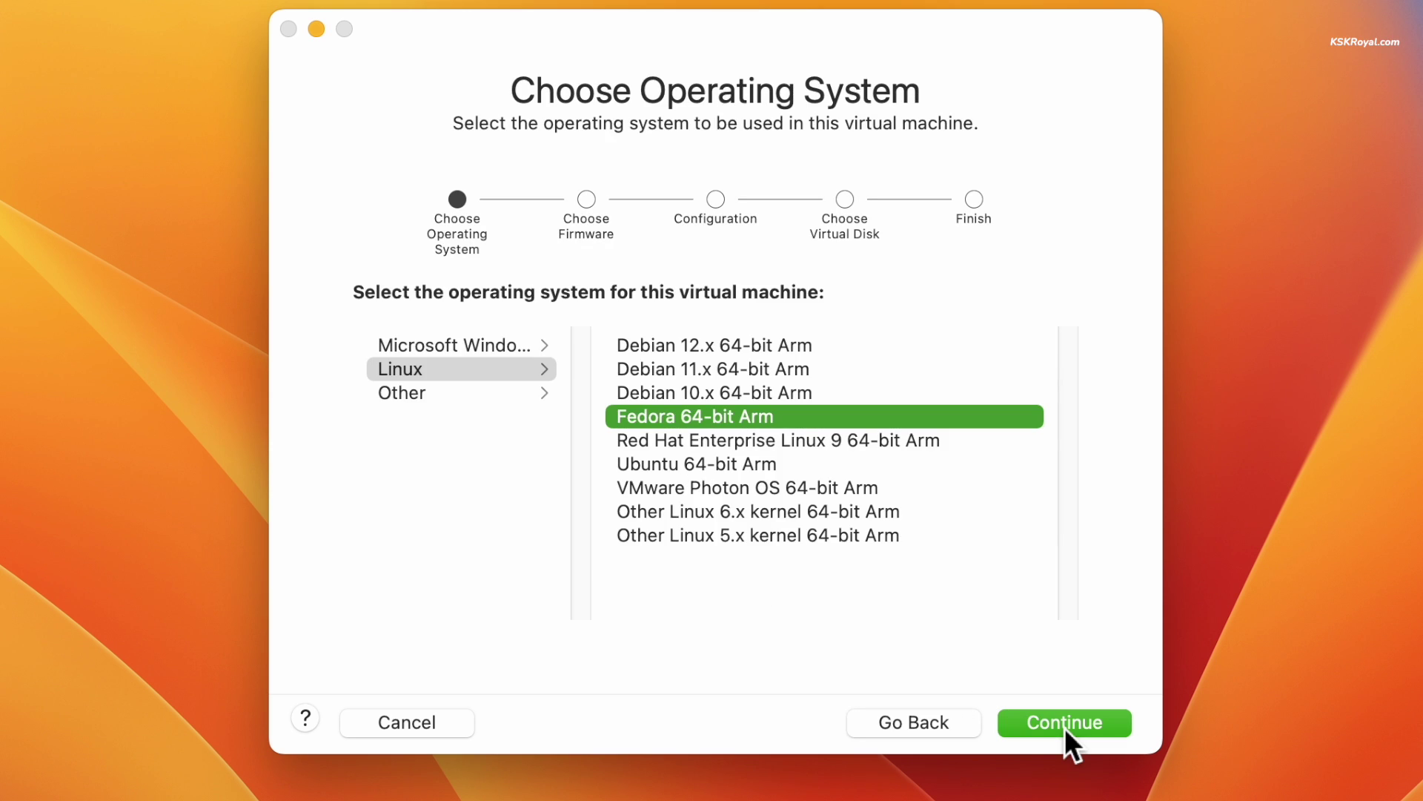
click(465, 371)
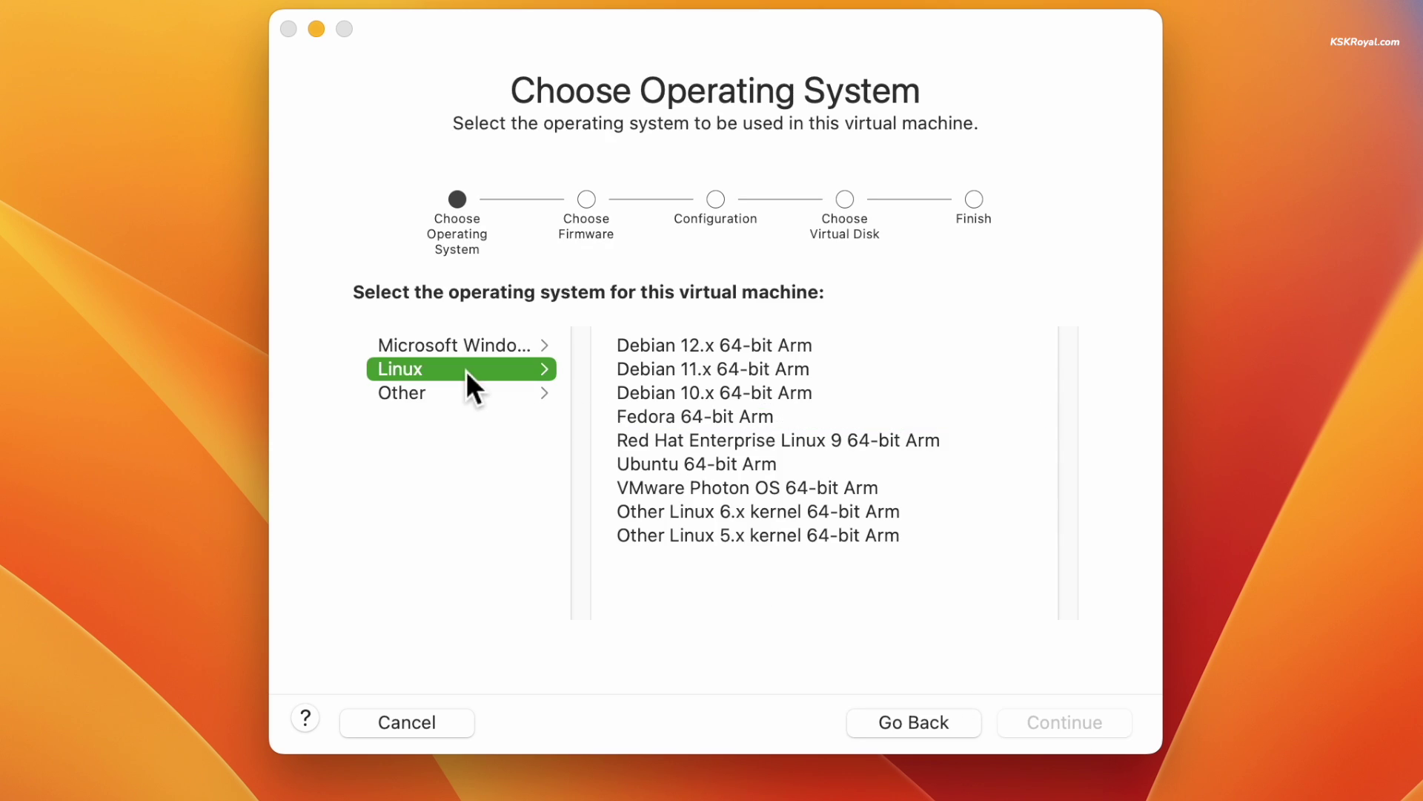
click(687, 418)
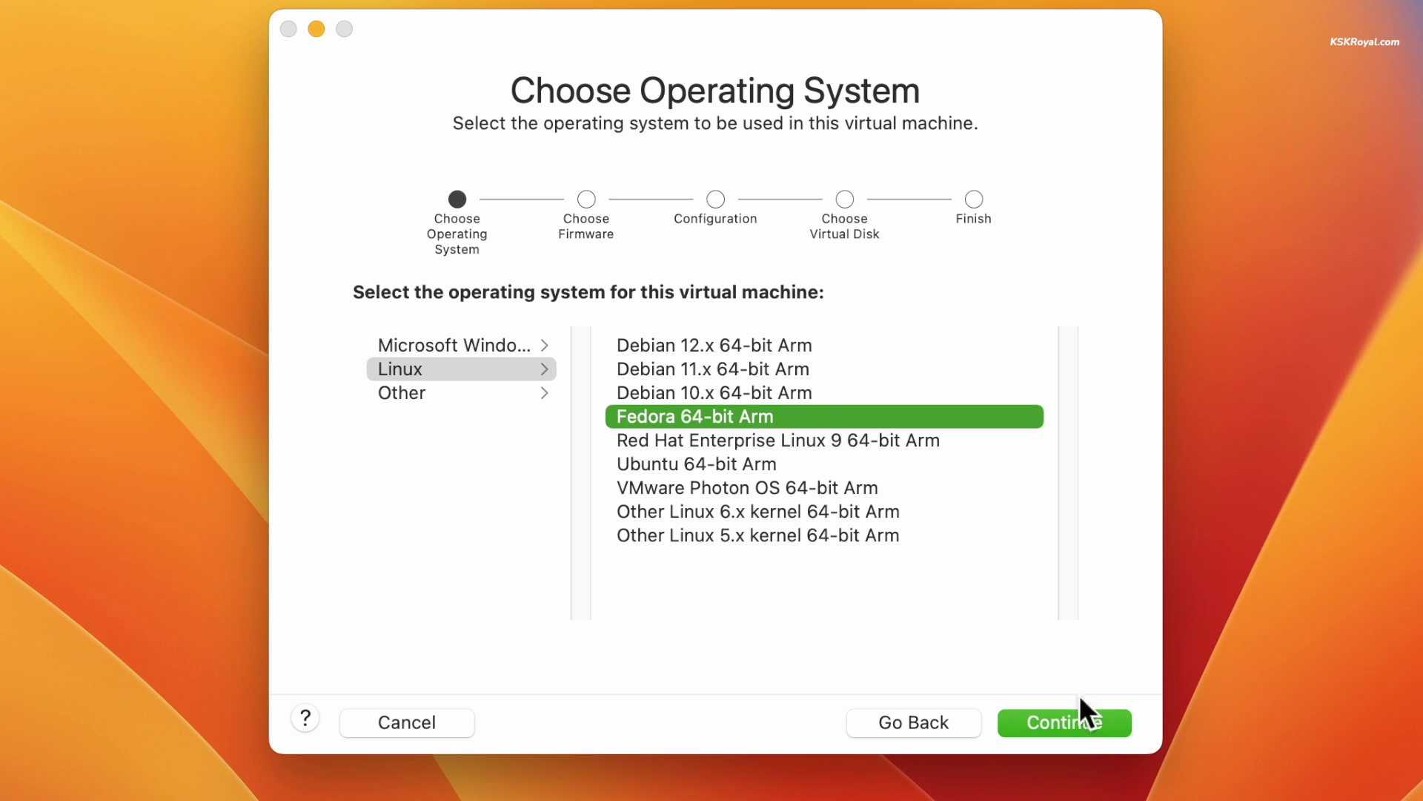
click(1074, 713)
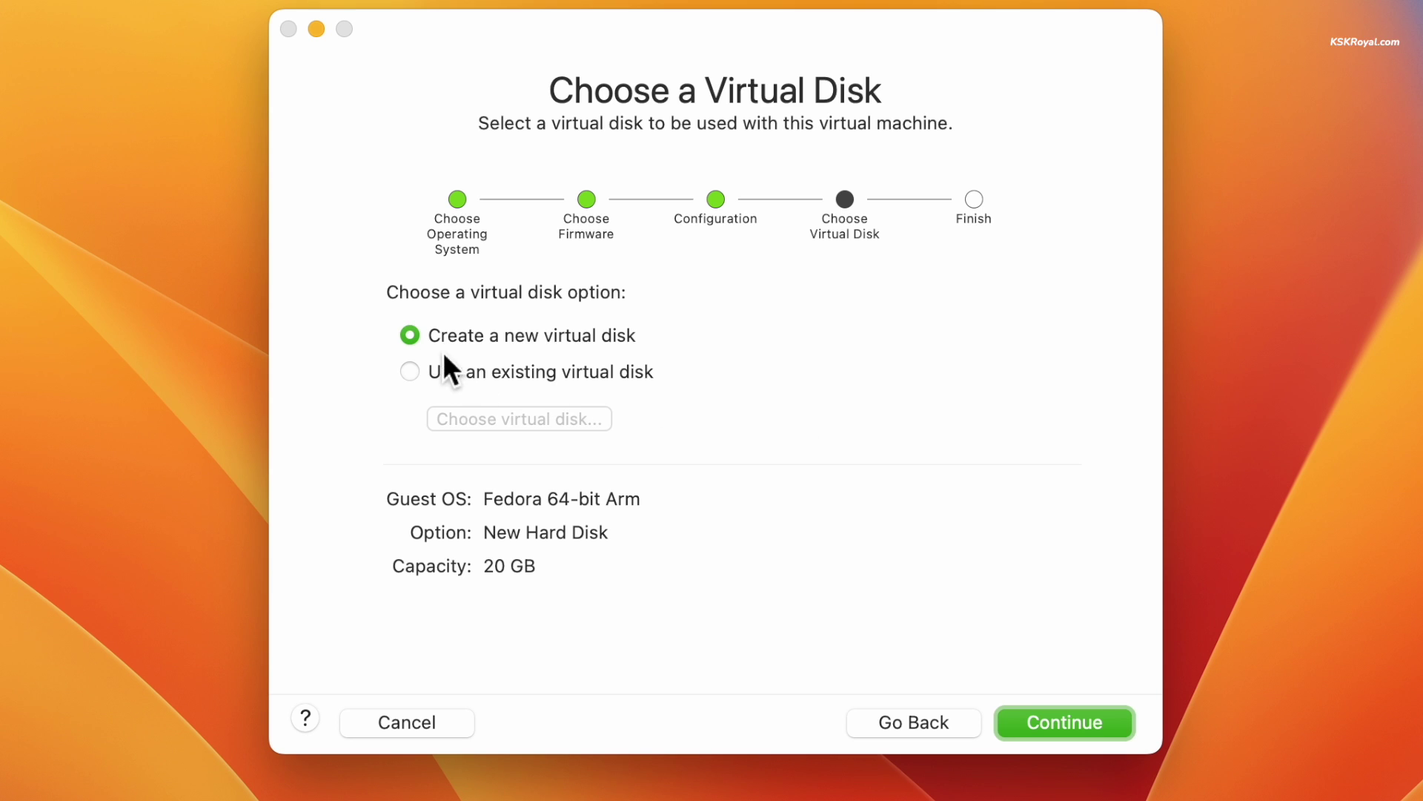
click(1047, 731)
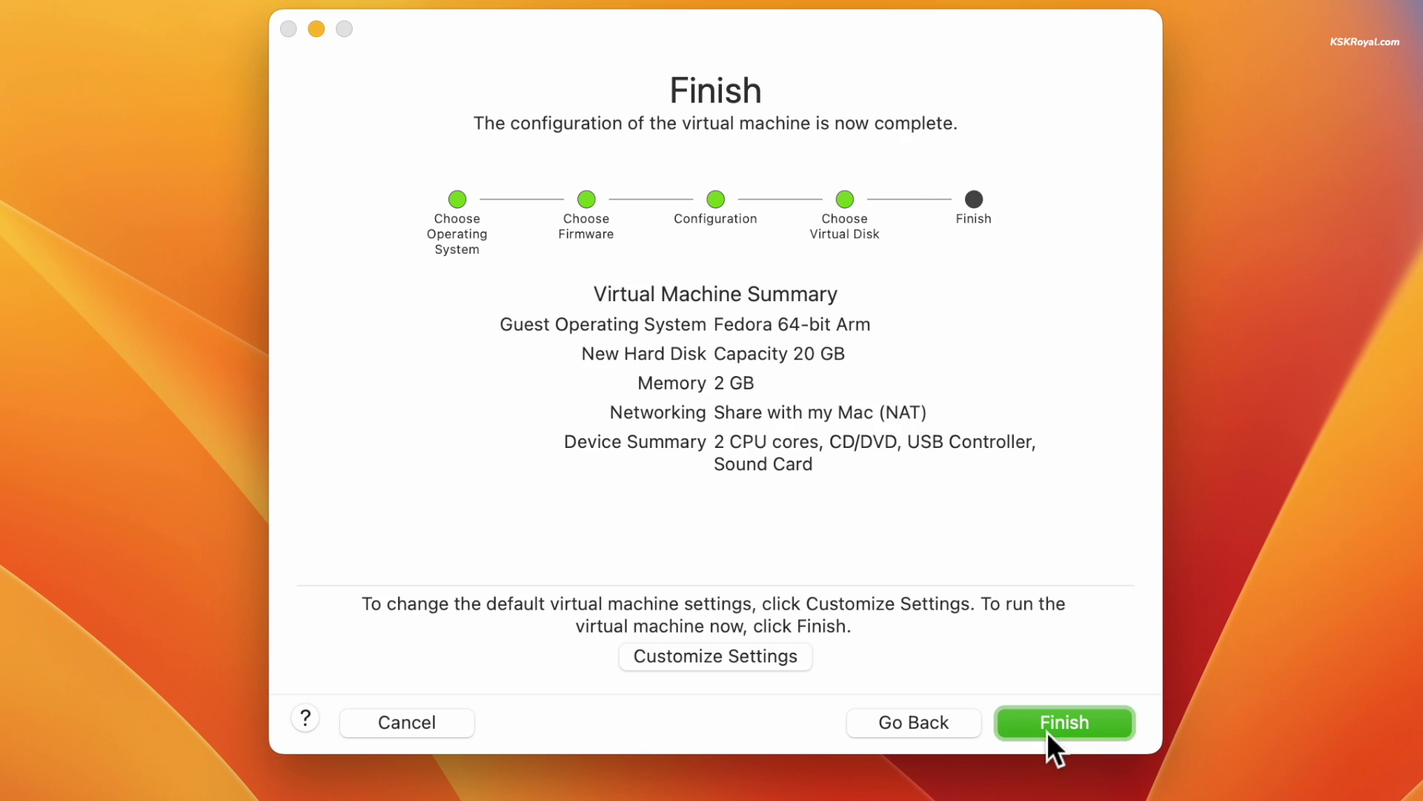
Save the VM under its default name, then set 4 processor cores and 4096 MB memory
click(758, 660)
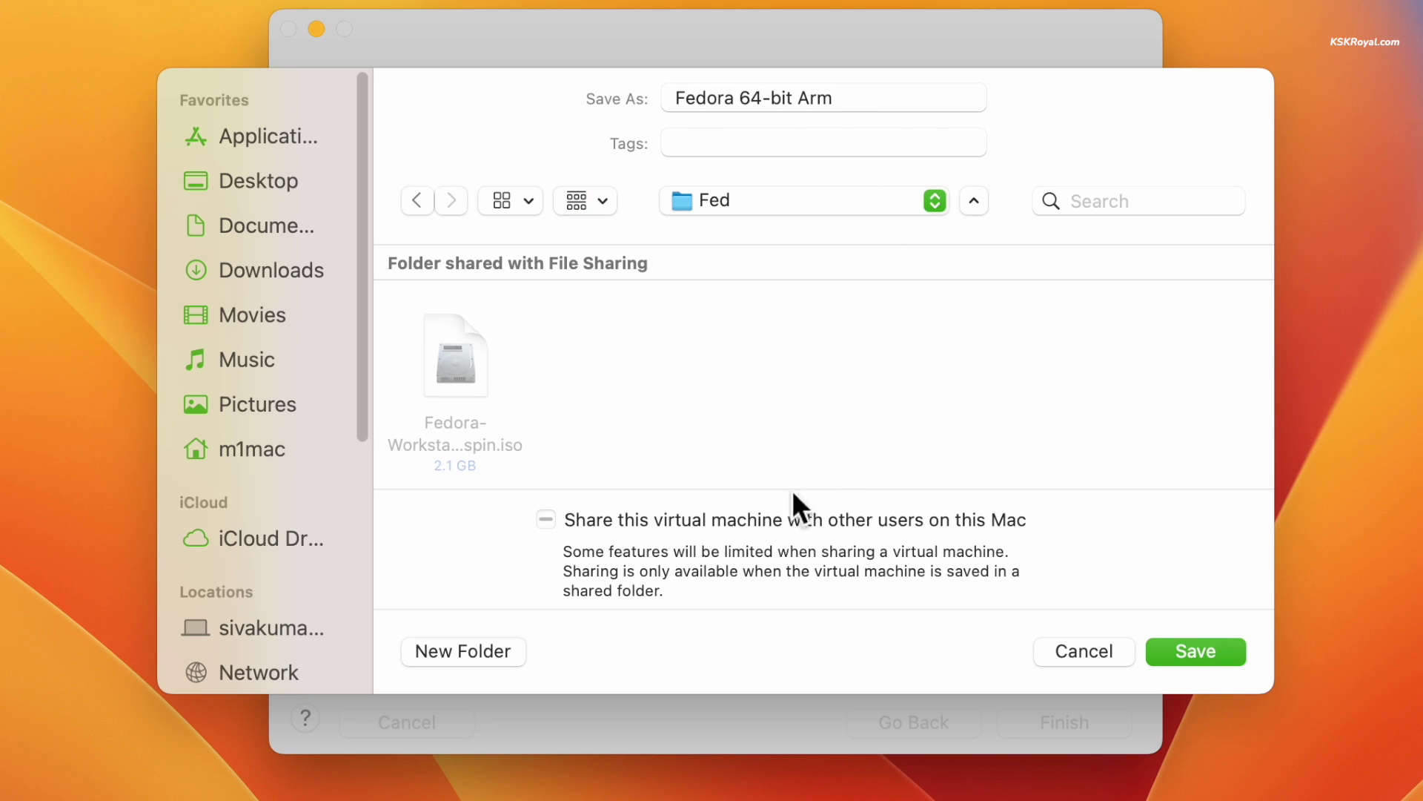
click(1204, 652)
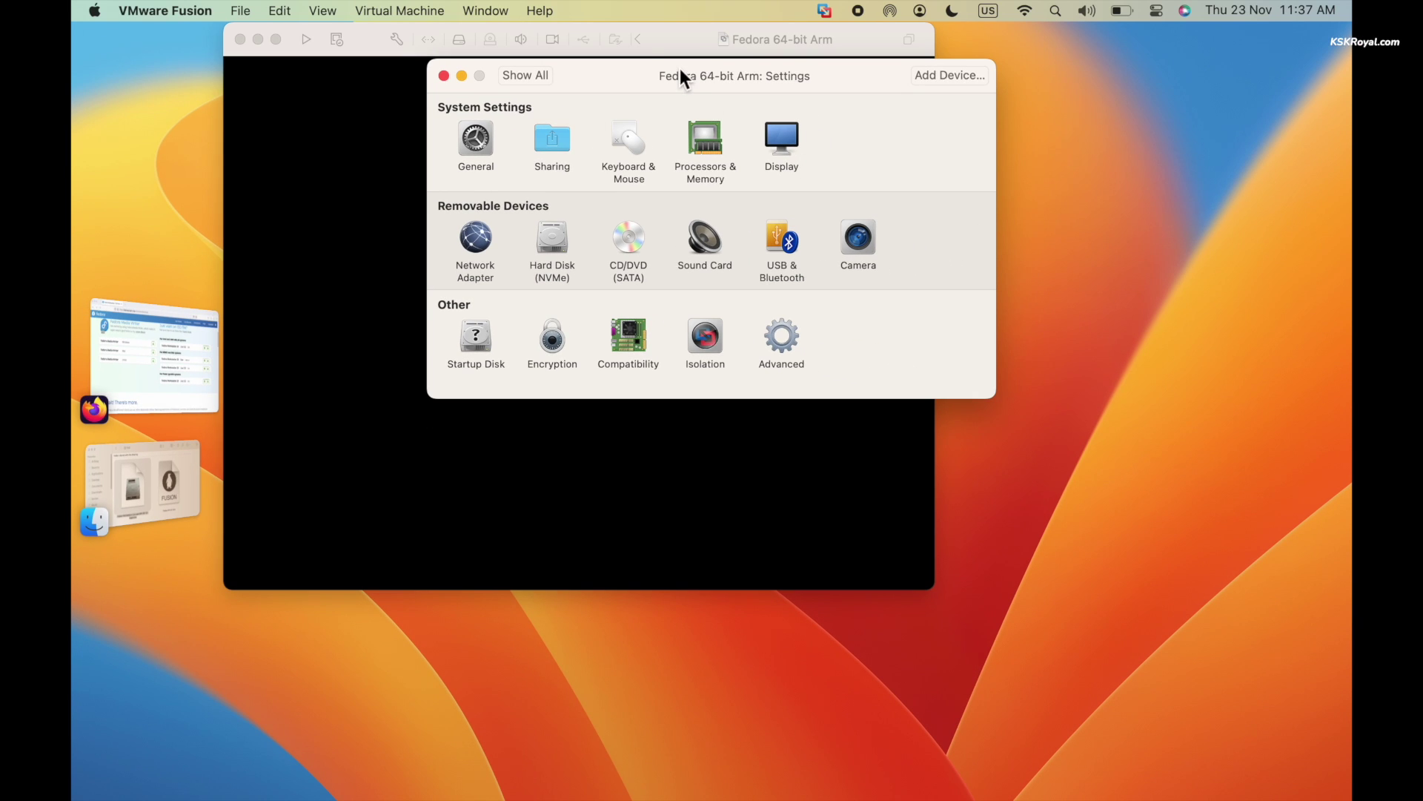
drag(674, 7, 738, 121)
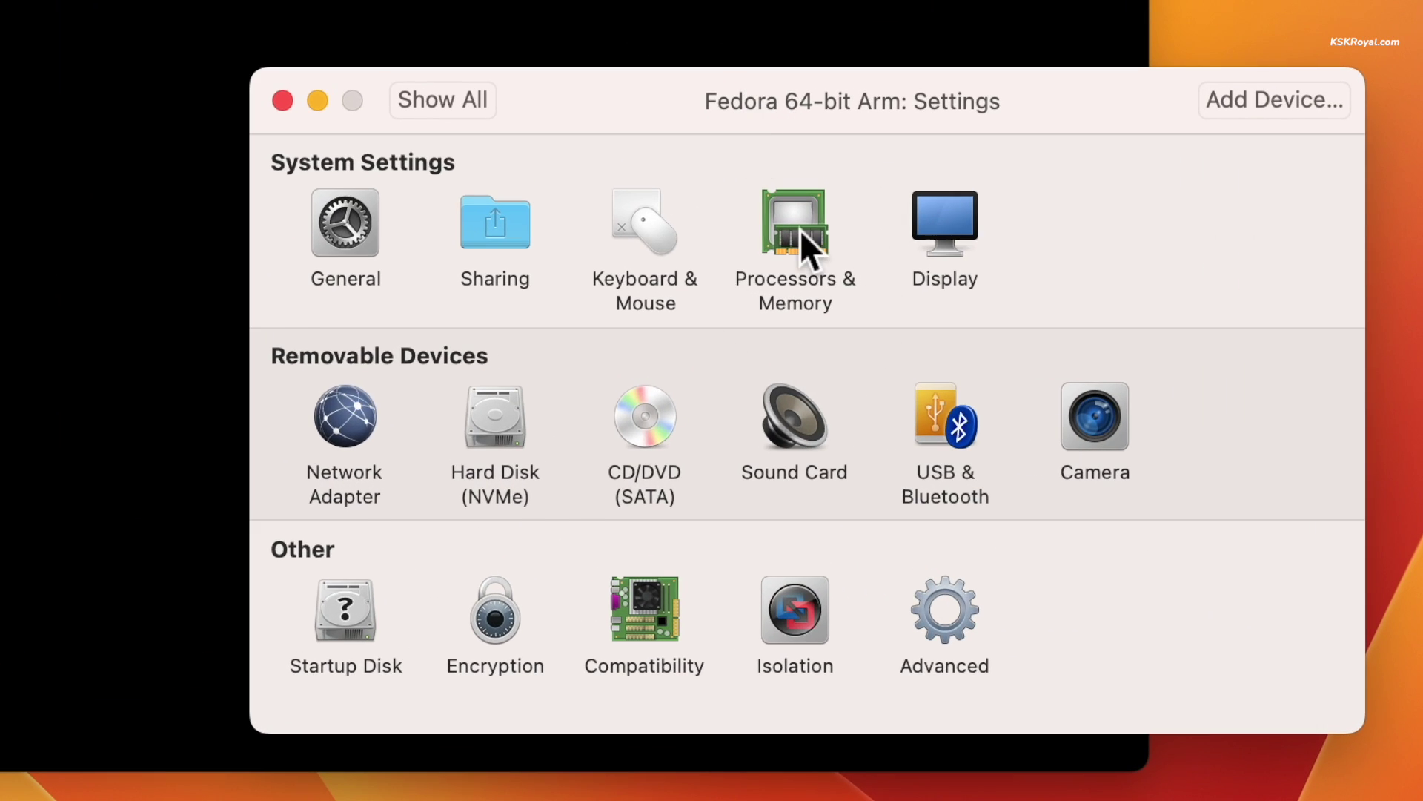
click(799, 230)
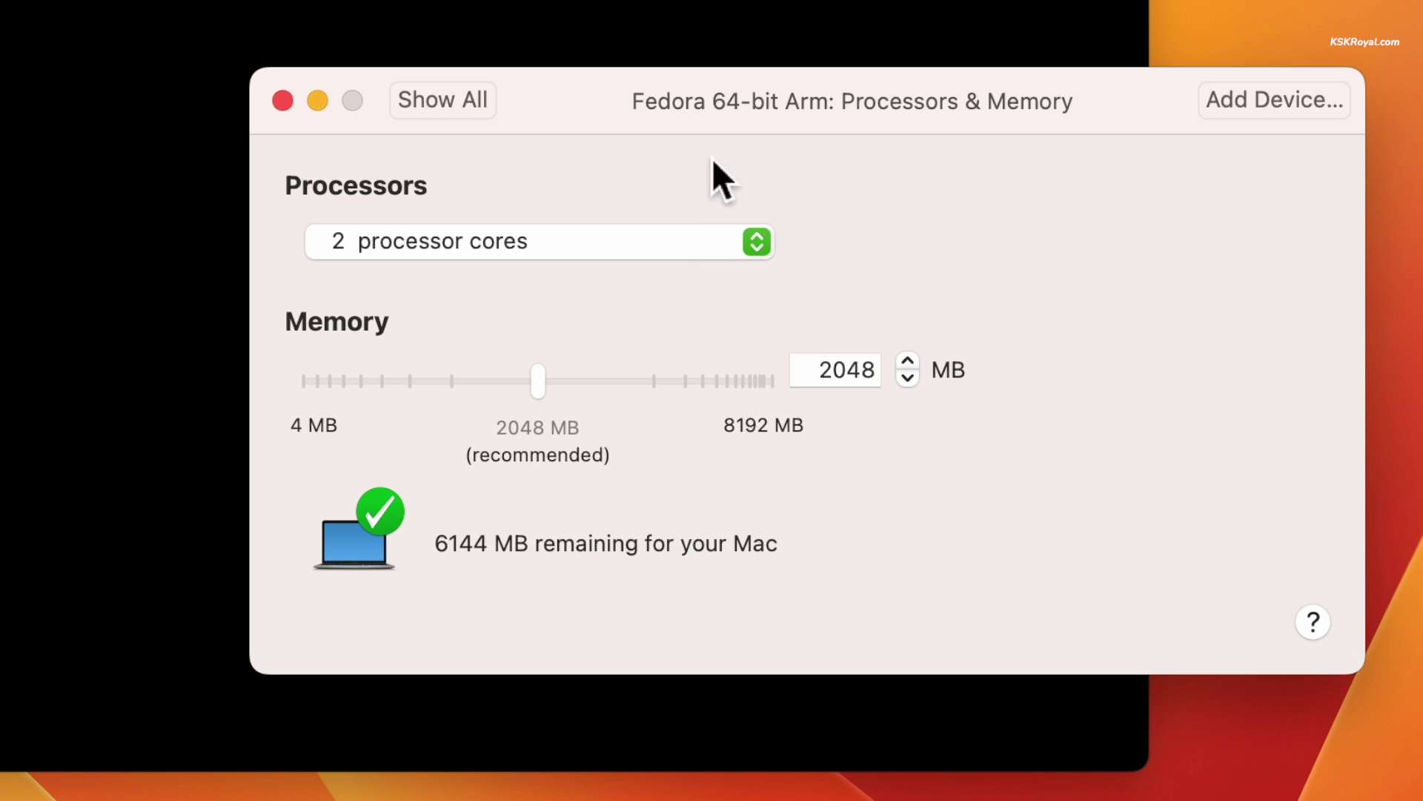
click(678, 256)
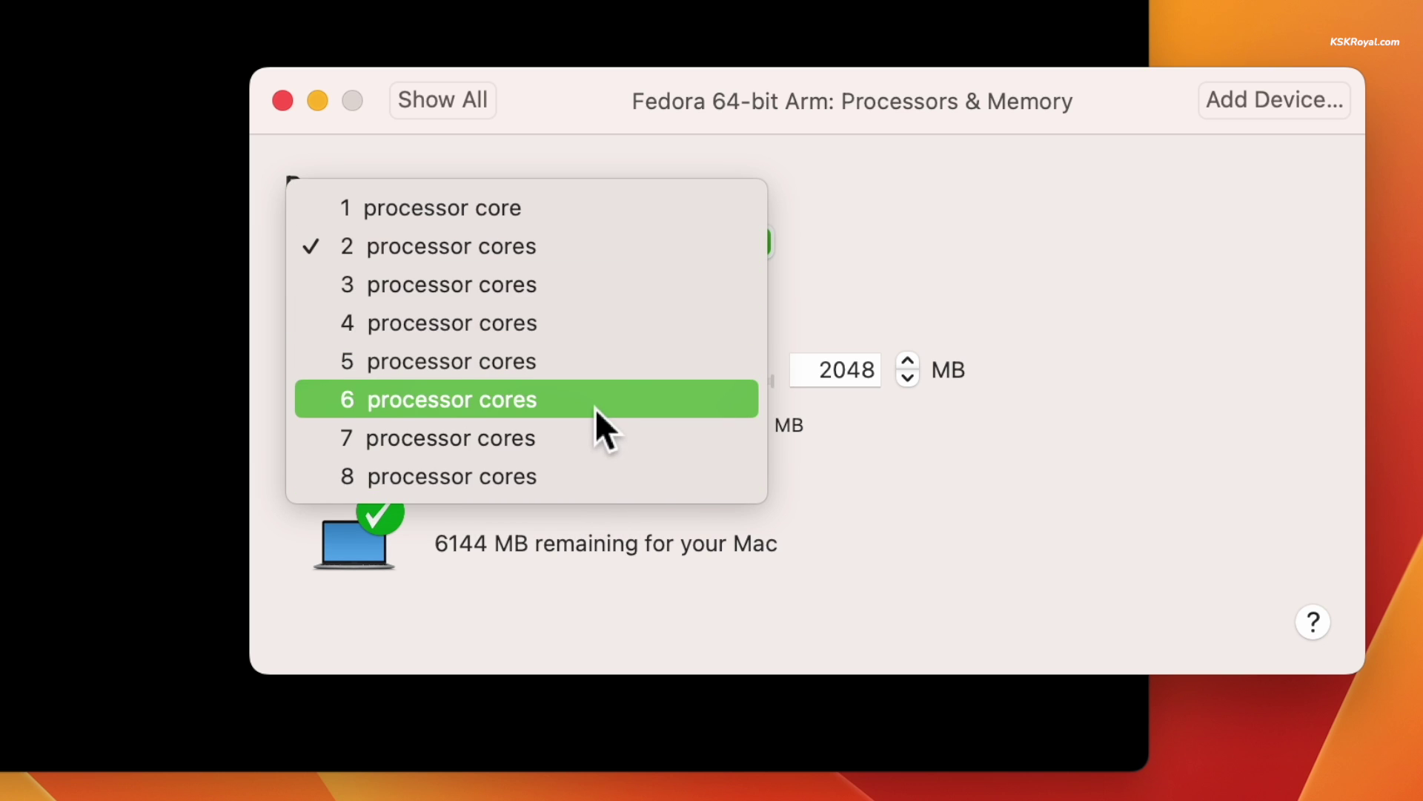
click(594, 329)
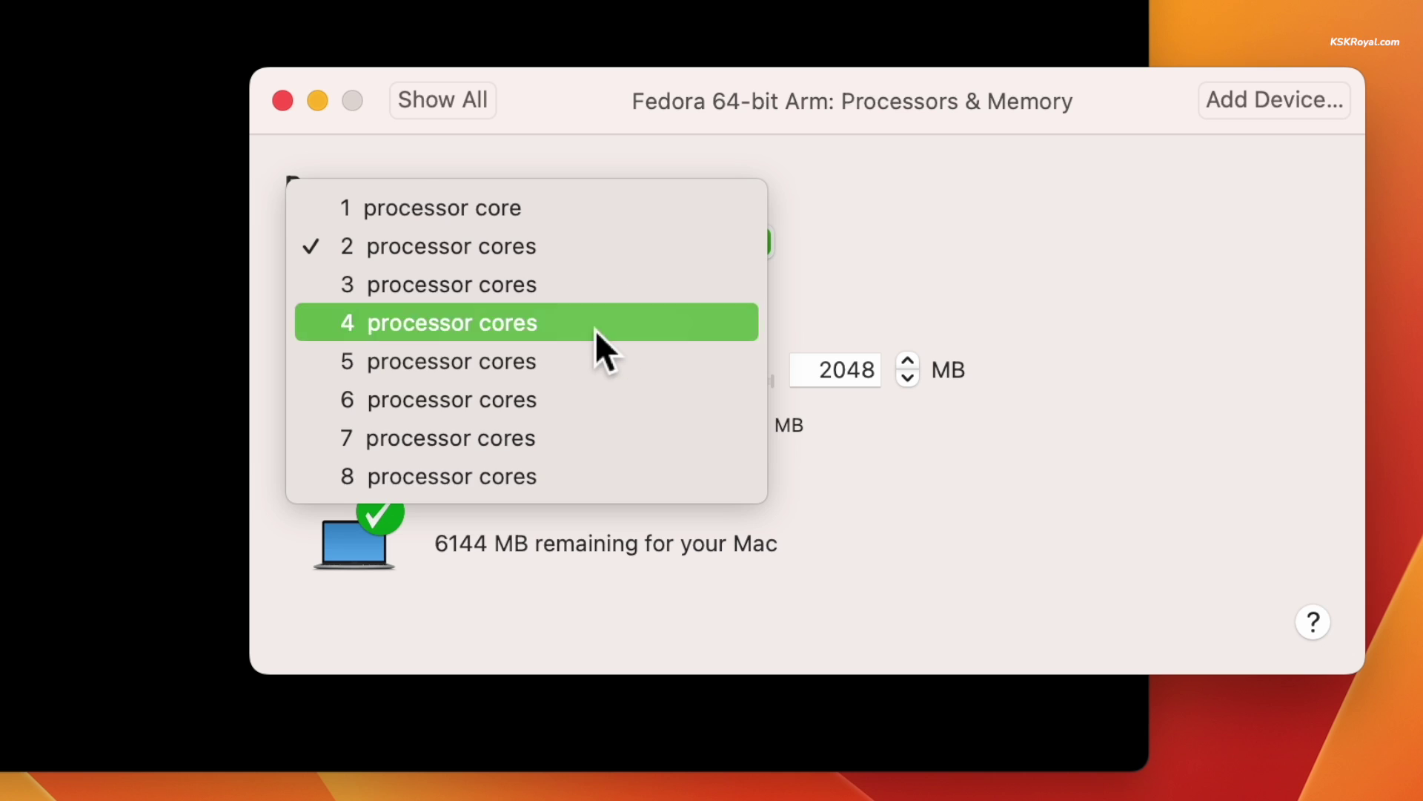
text(4096)
key(Return)
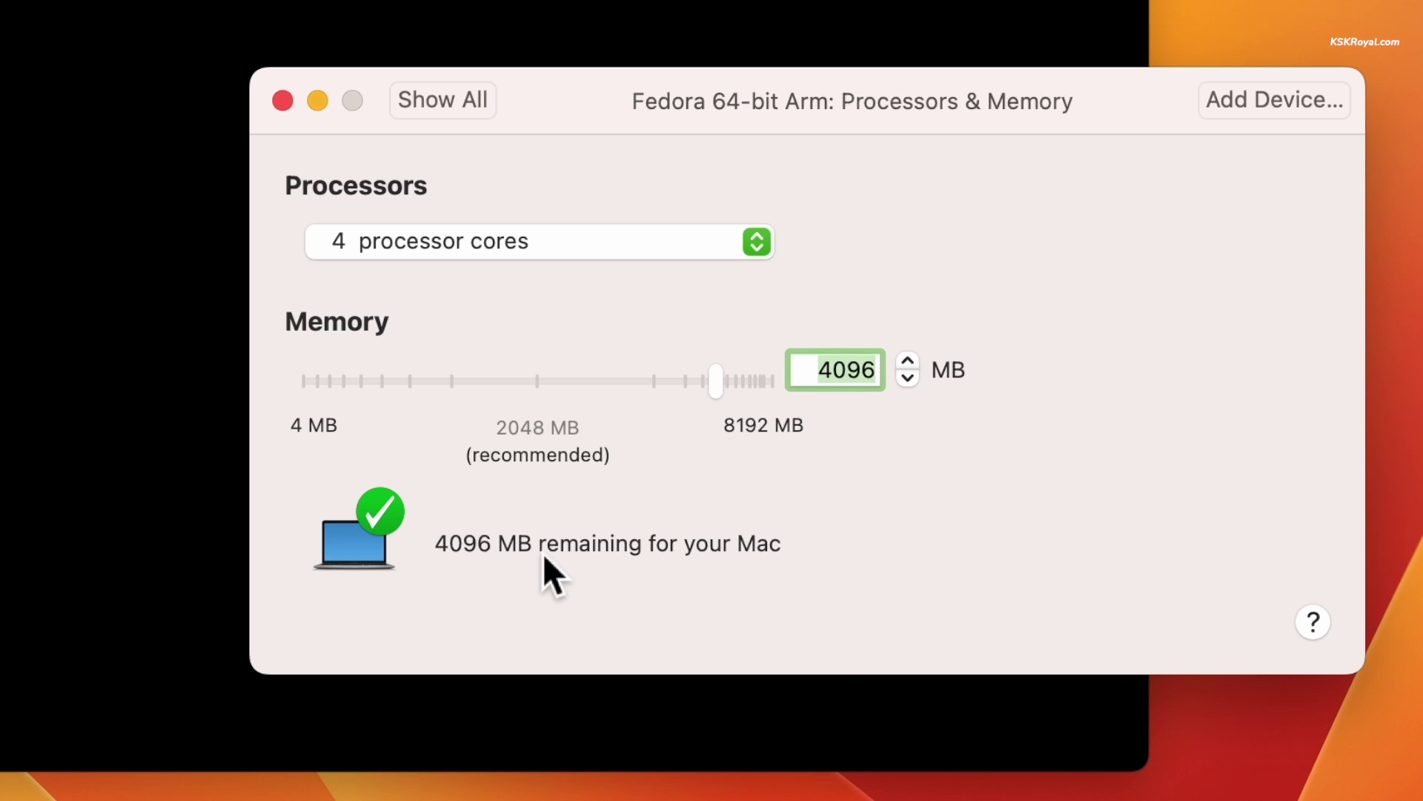
Turn on Accelerate 3D Graphics with 512 MB shared memory and full Retina resolution in Display settings
click(469, 101)
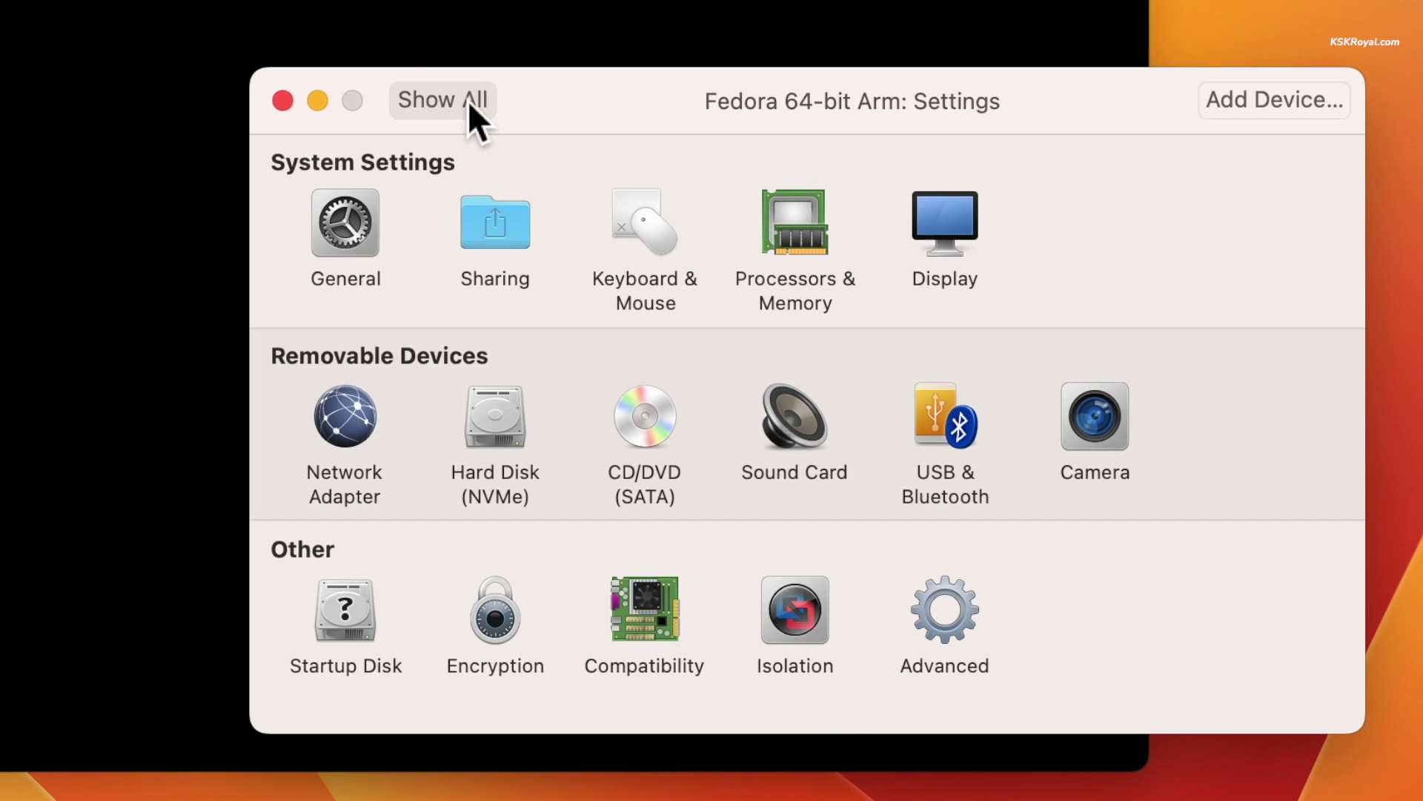
click(931, 220)
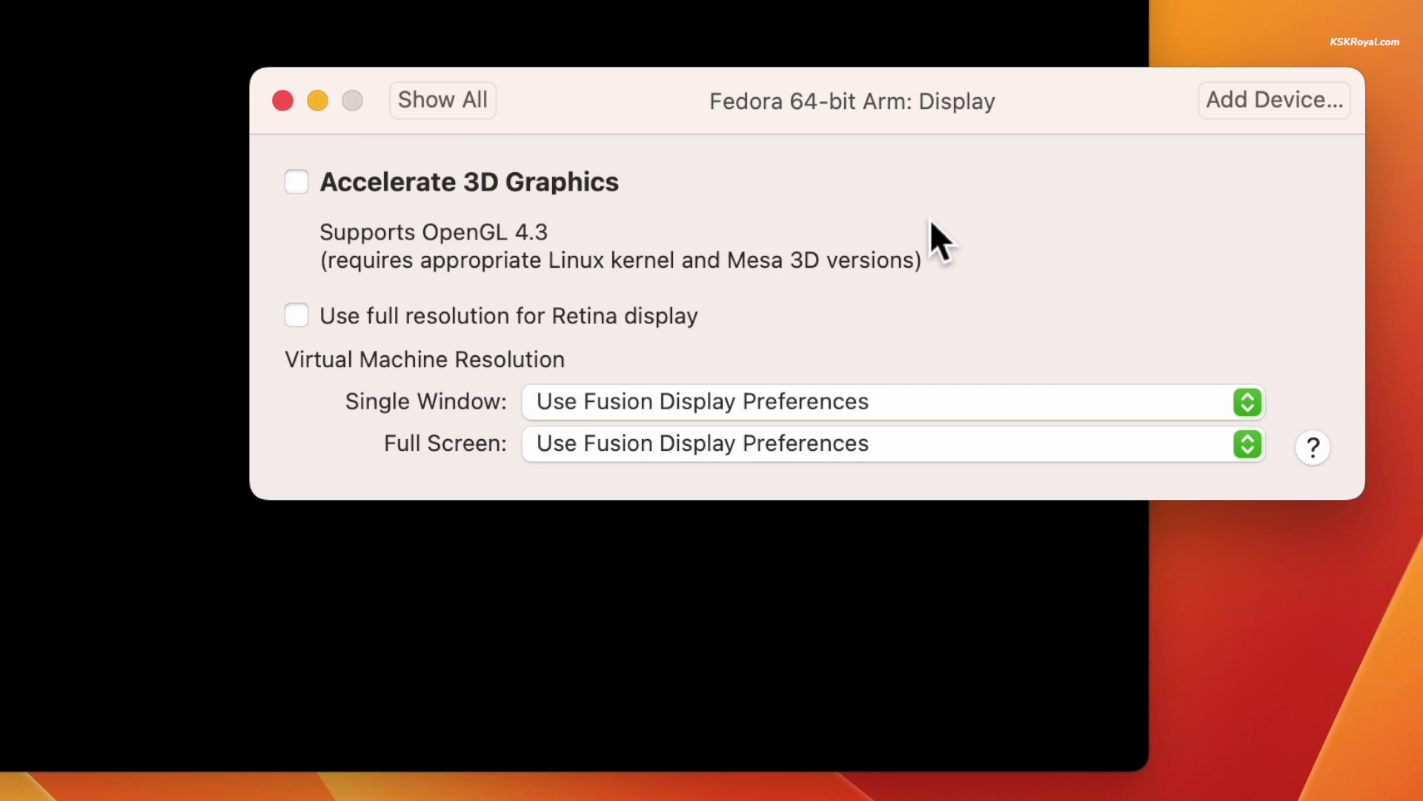
click(309, 187)
click(733, 319)
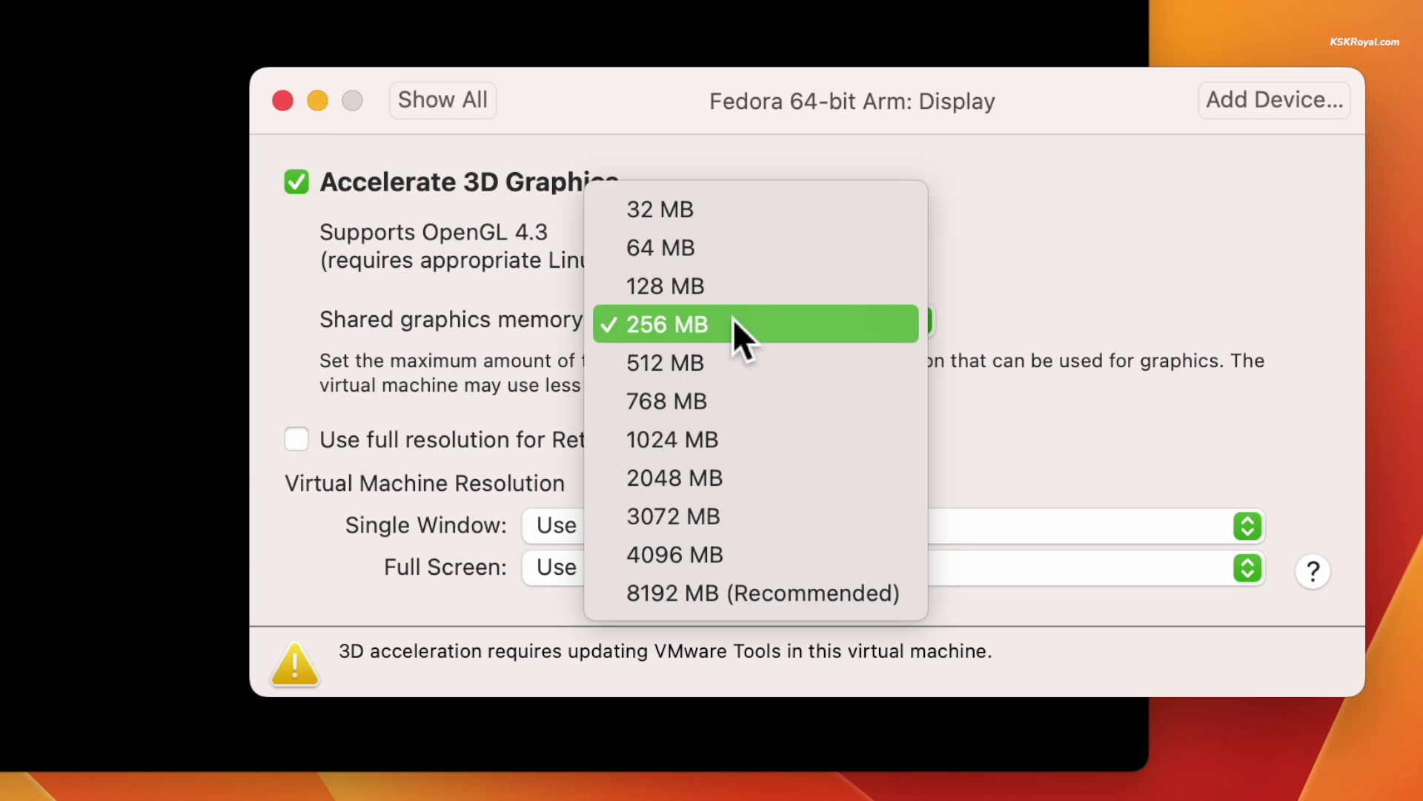
click(723, 355)
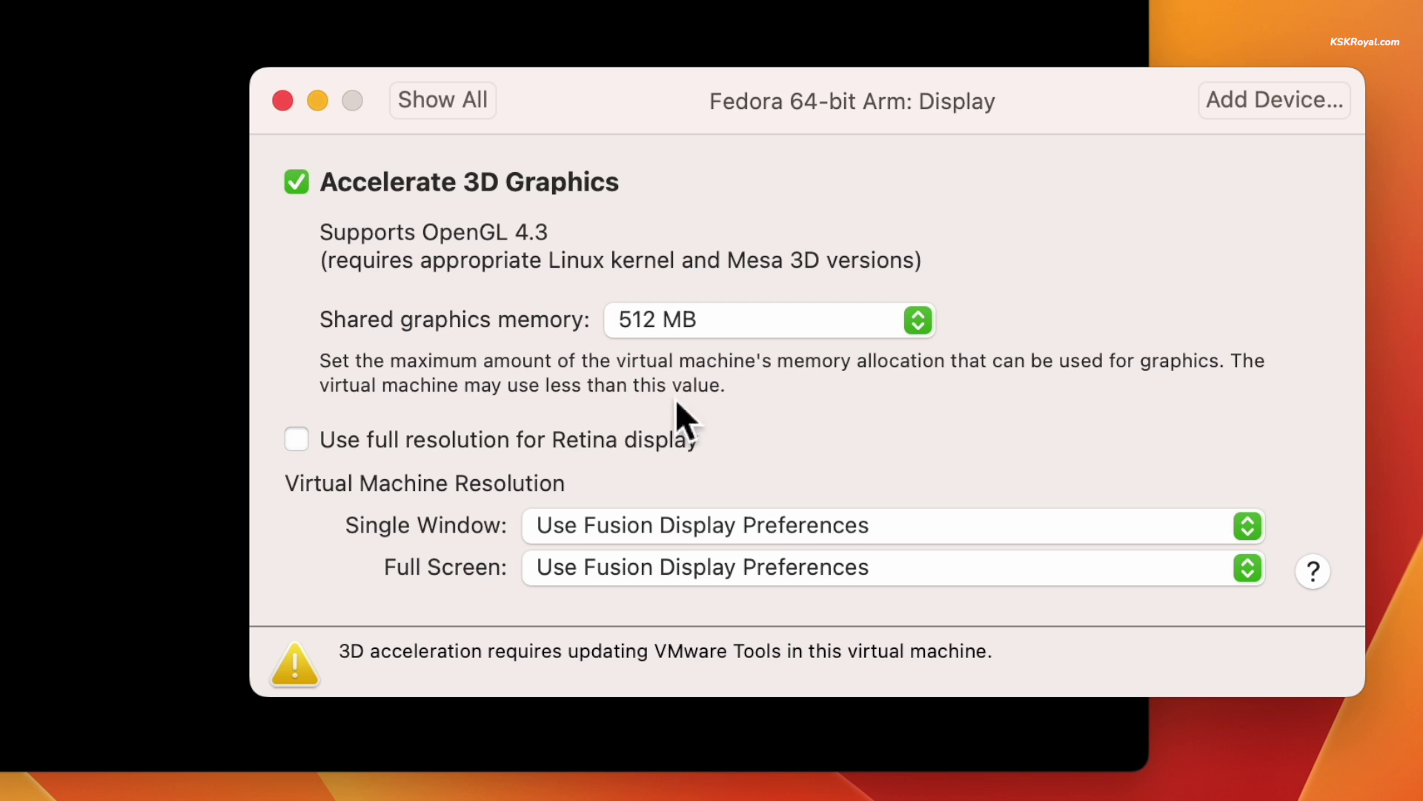
click(313, 444)
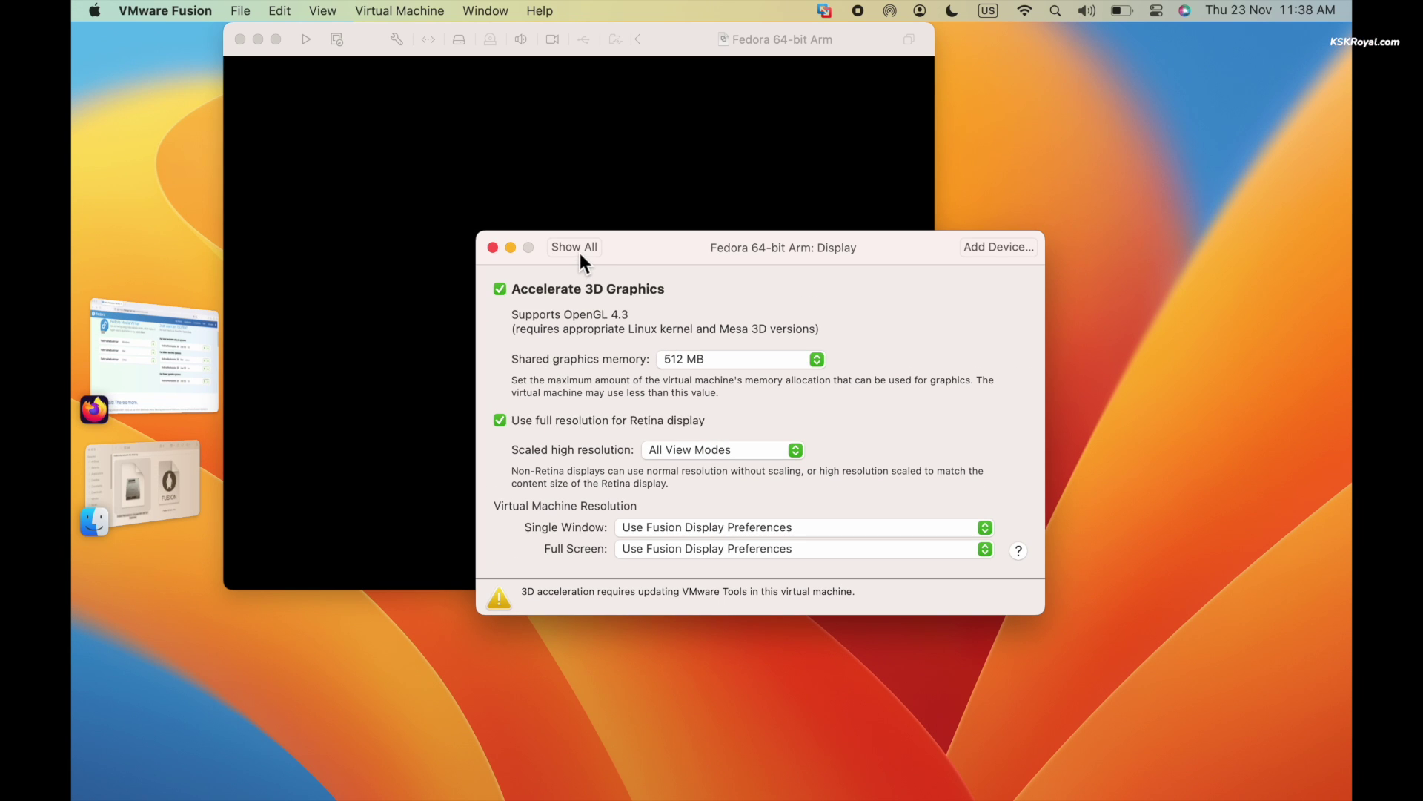
click(580, 254)
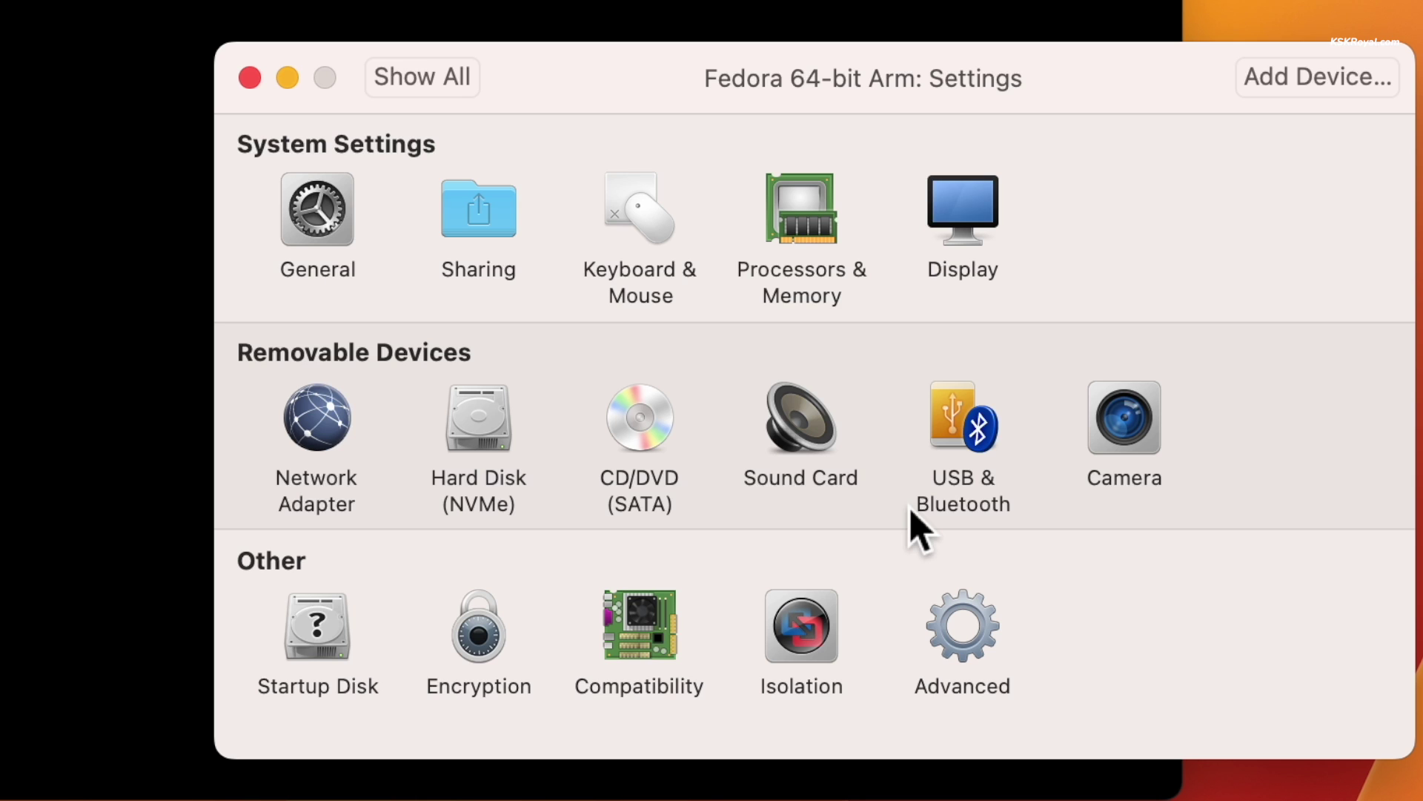
Resize the Hard Disk (NVMe) to 50.00 GB and apply the new size
click(473, 439)
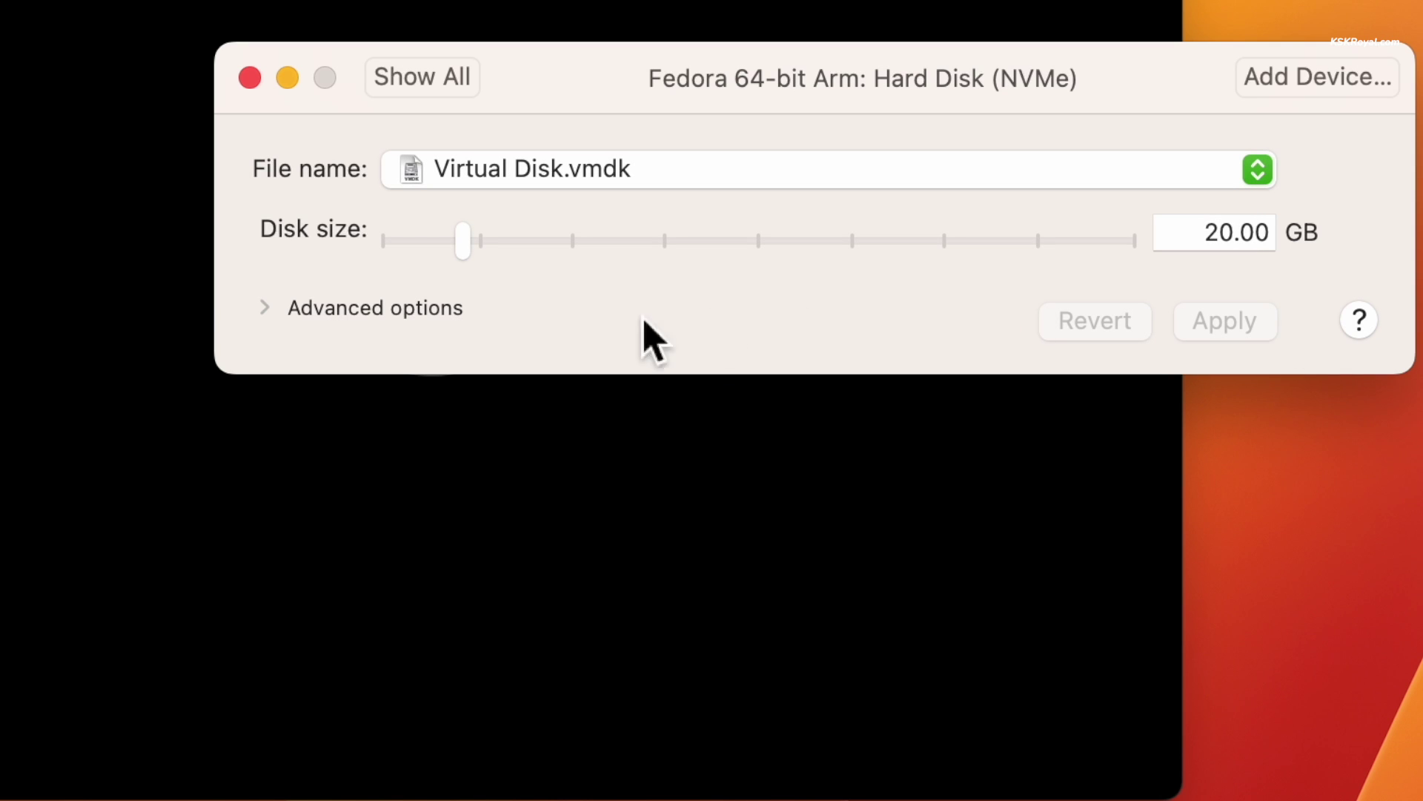
drag(467, 252, 577, 255)
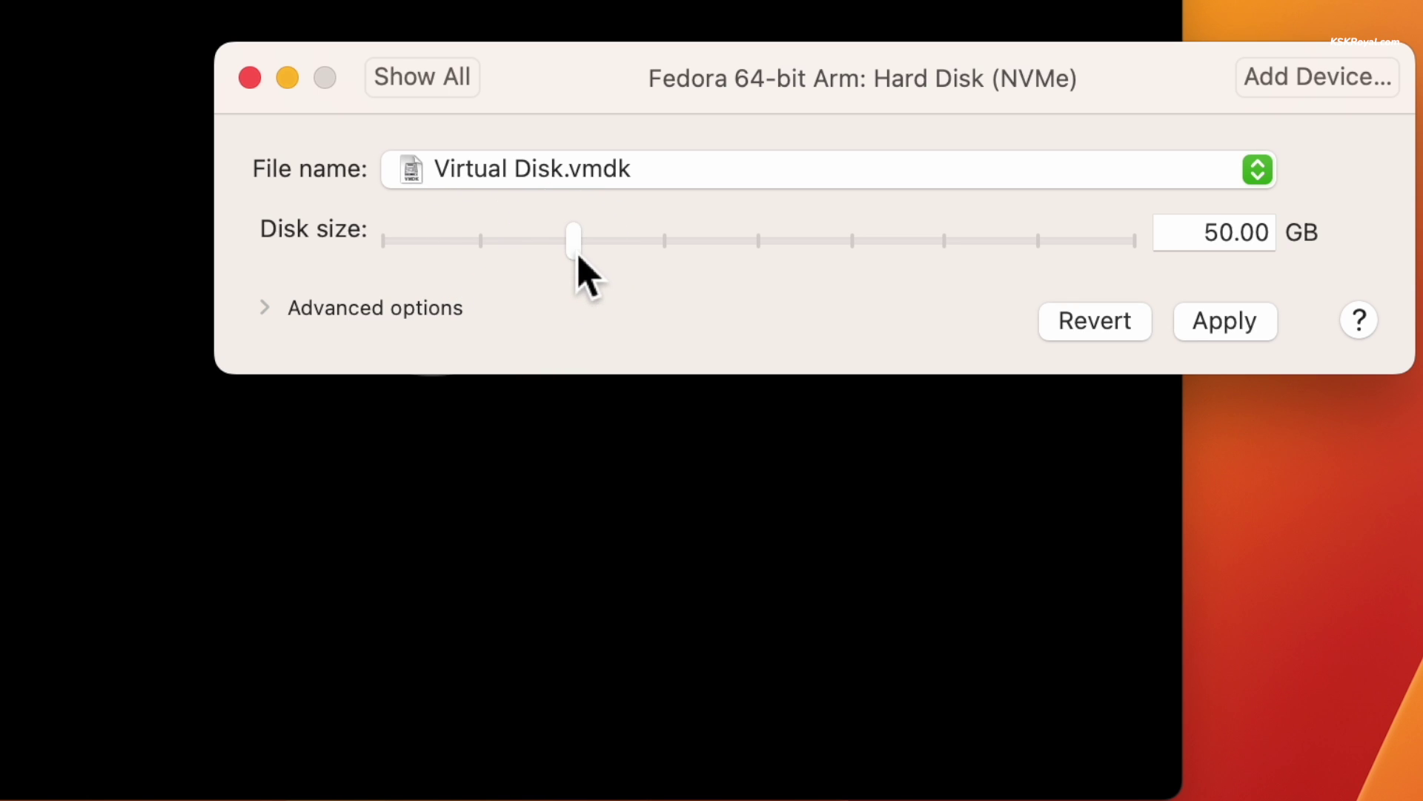
click(1210, 324)
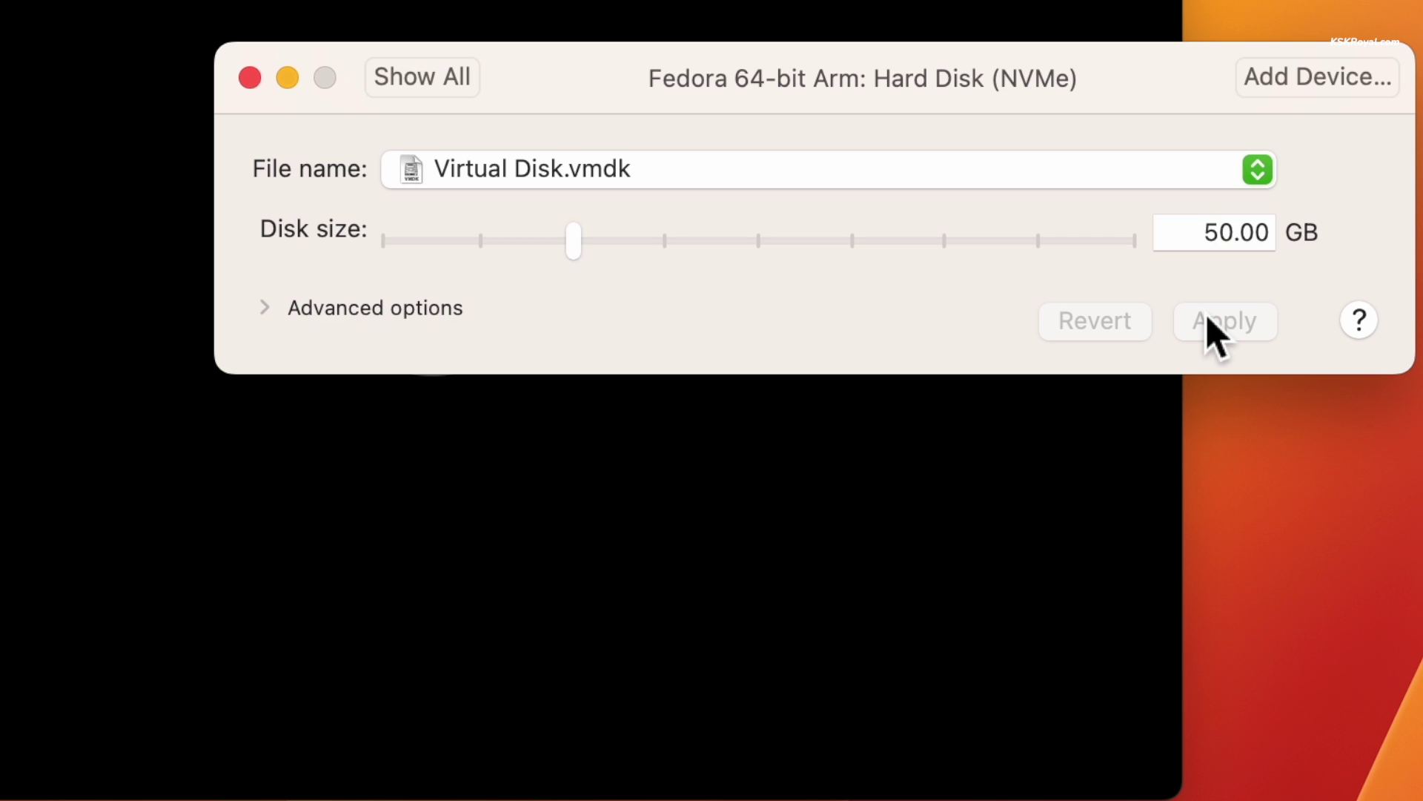
click(447, 80)
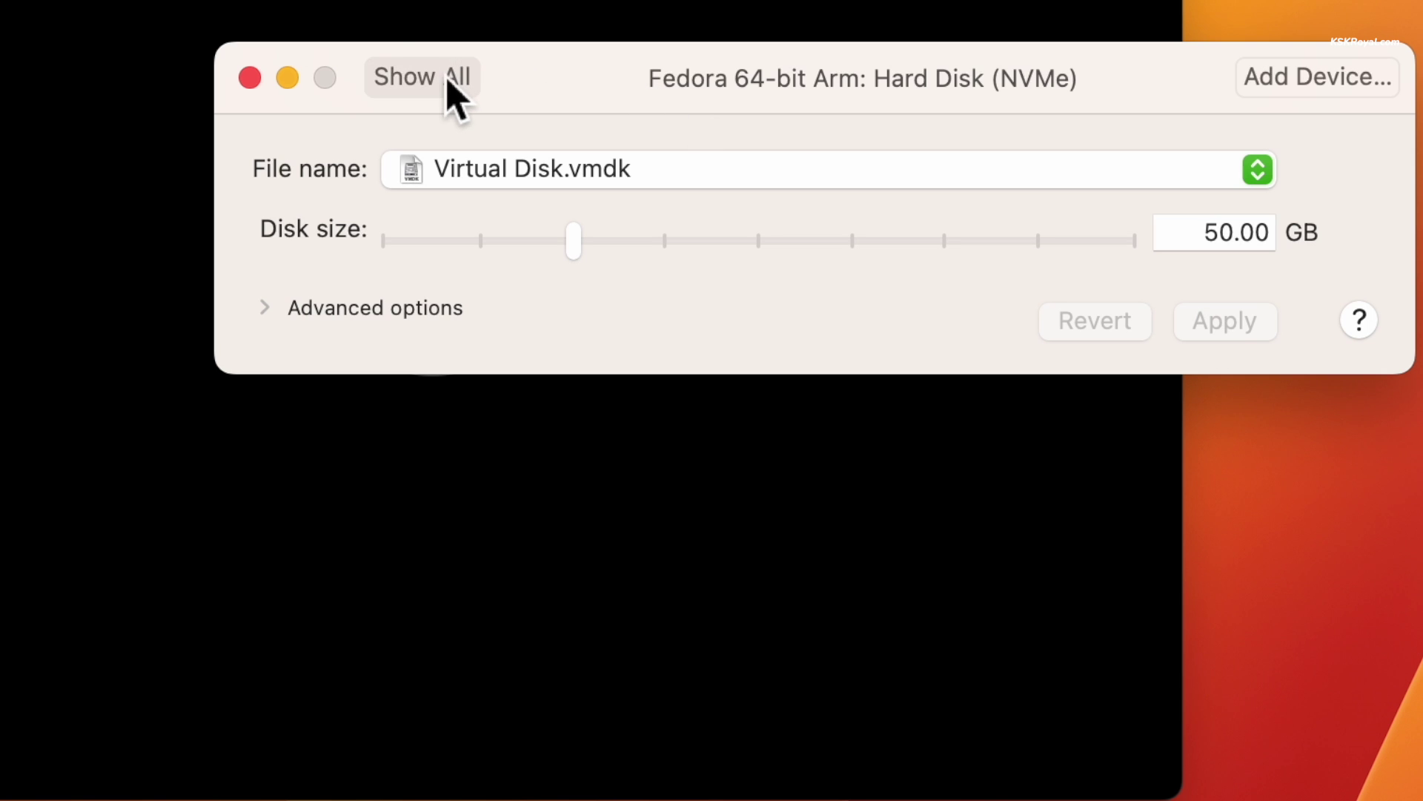
Connect the CD/DVD (SATA) drive to the Fedora-Workstation-Live-aarch64-39-1.5 ISO image
click(635, 429)
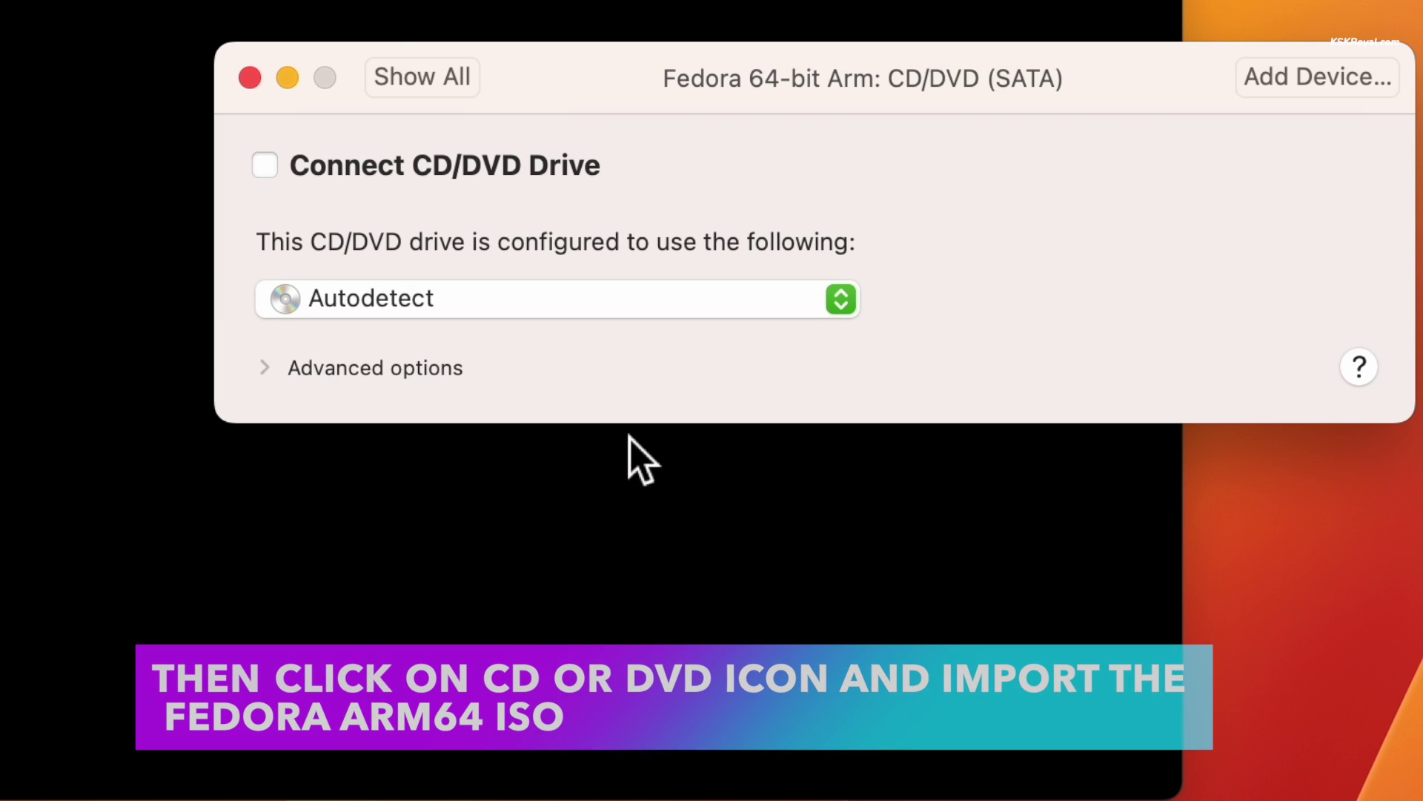
click(267, 166)
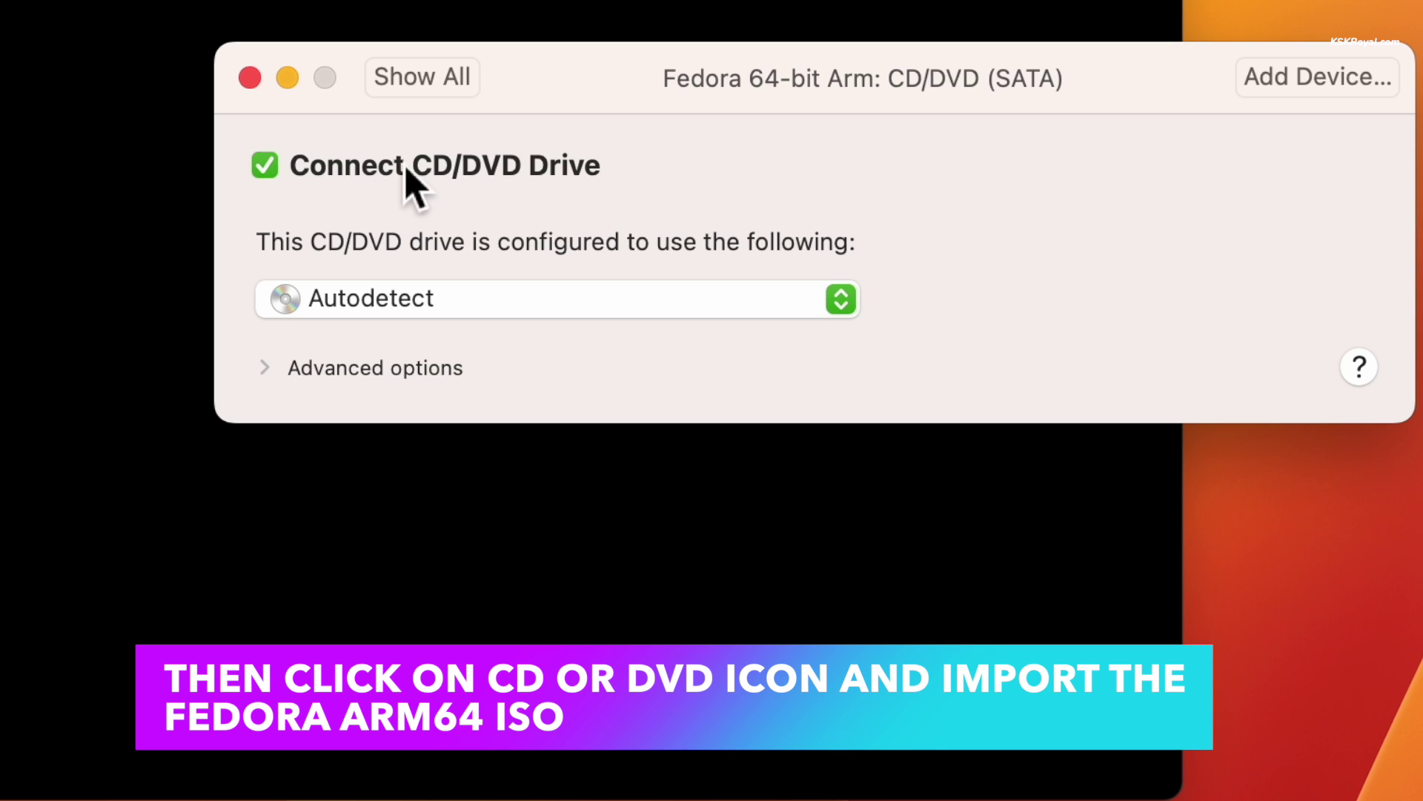
click(699, 319)
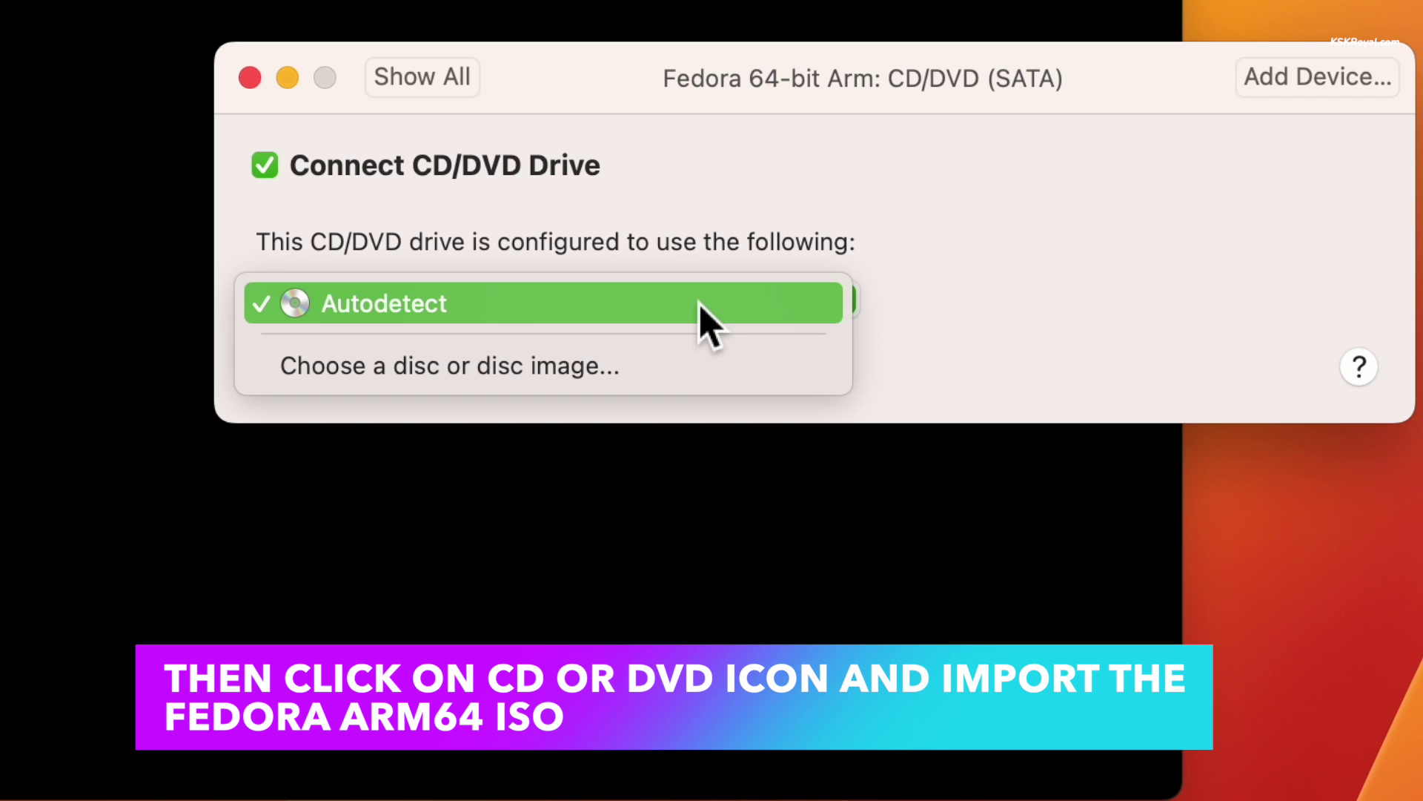
click(674, 367)
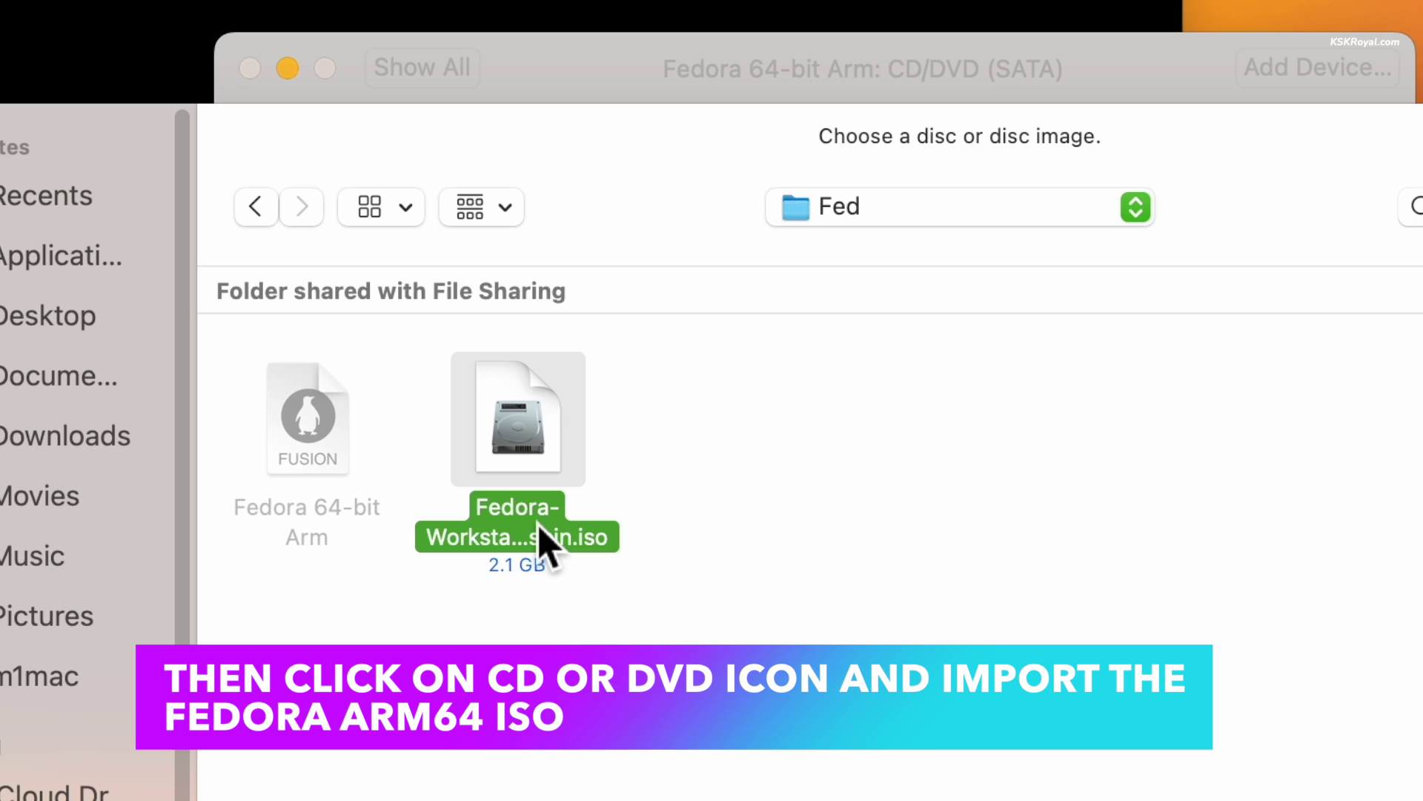
key(Return)
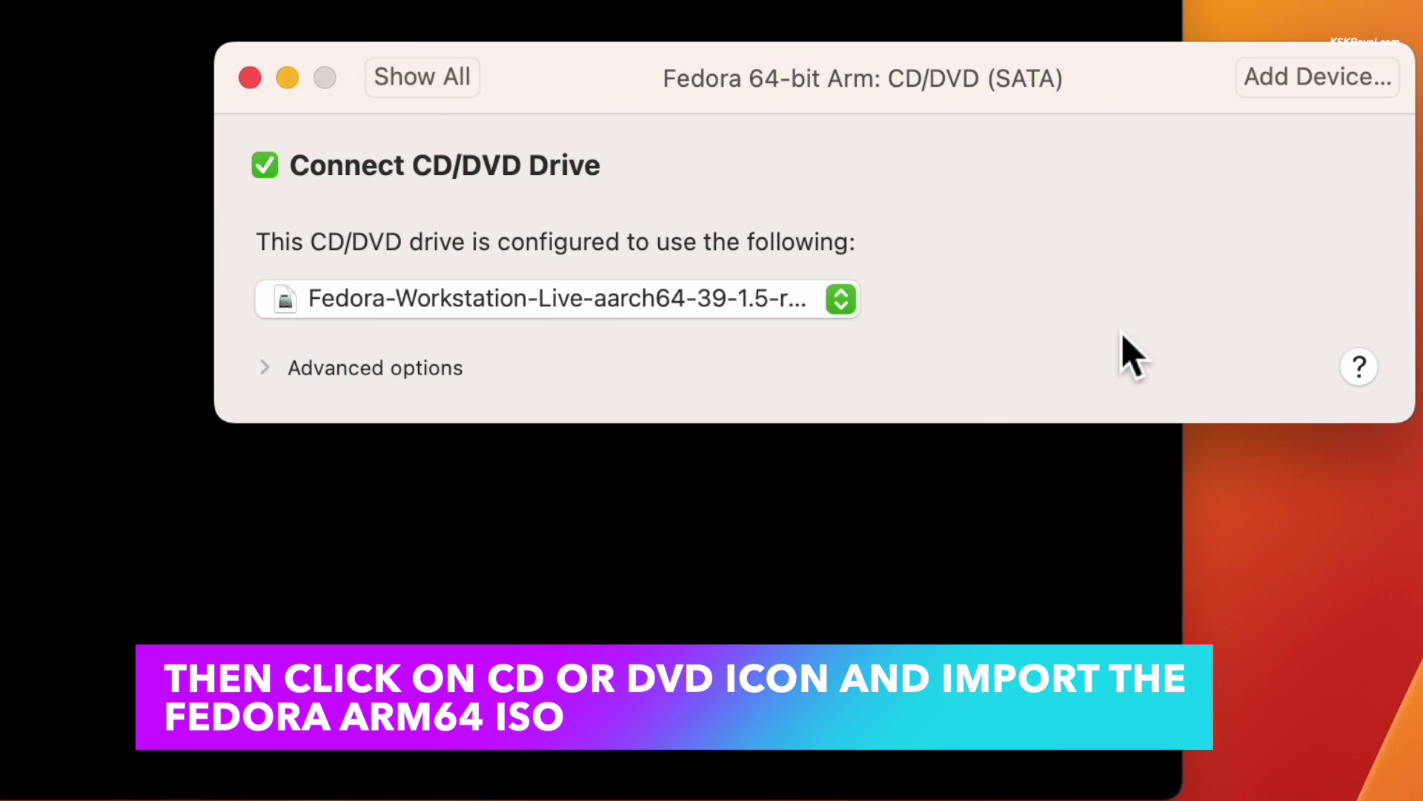
click(412, 78)
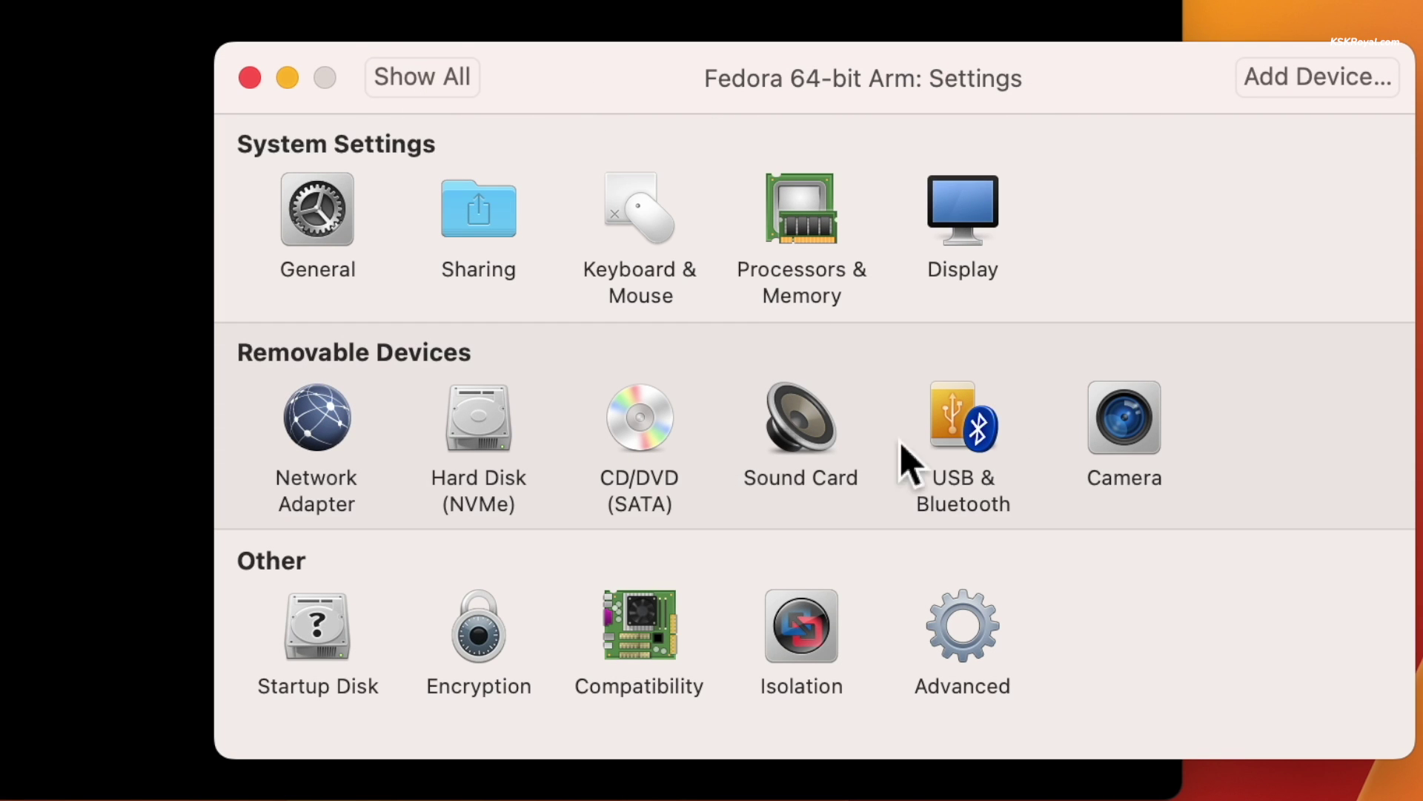
Close the VM settings, centre the window and power on the Fedora VM
click(251, 79)
drag(679, 37, 785, 104)
click(689, 434)
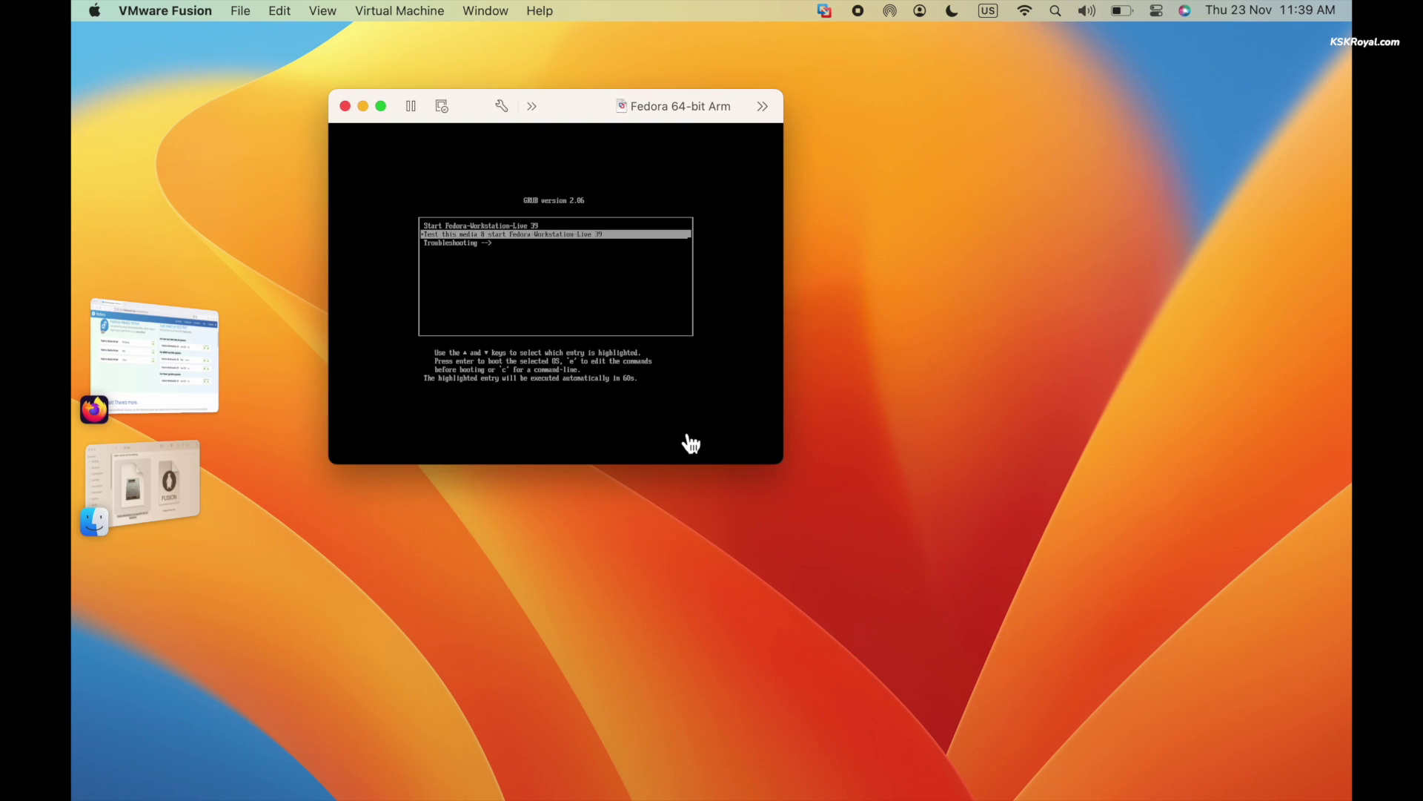
Boot 'Test this media & start Fedora-Workstation-Live 39' from GRUB and enlarge the VM window
click(712, 198)
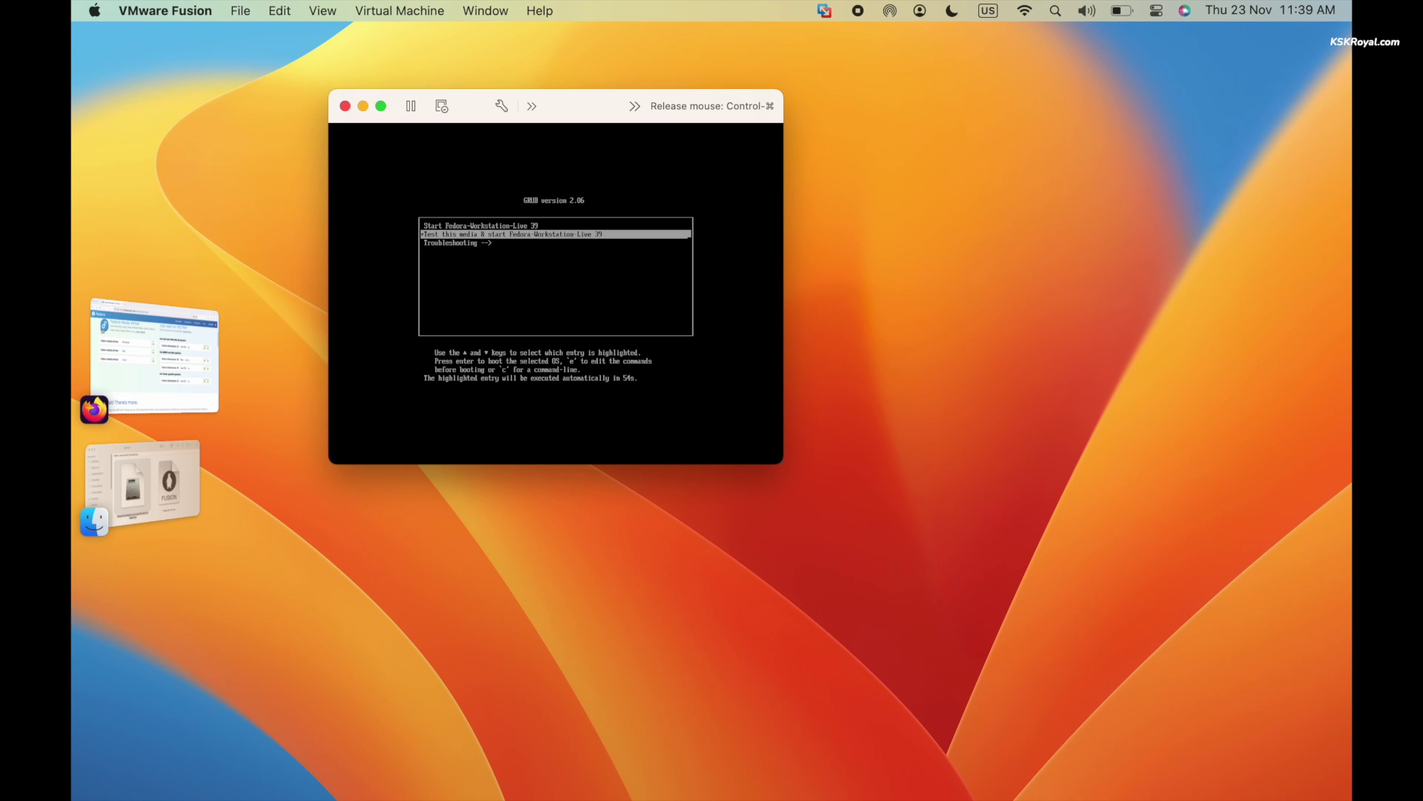
key(ctrl+super)
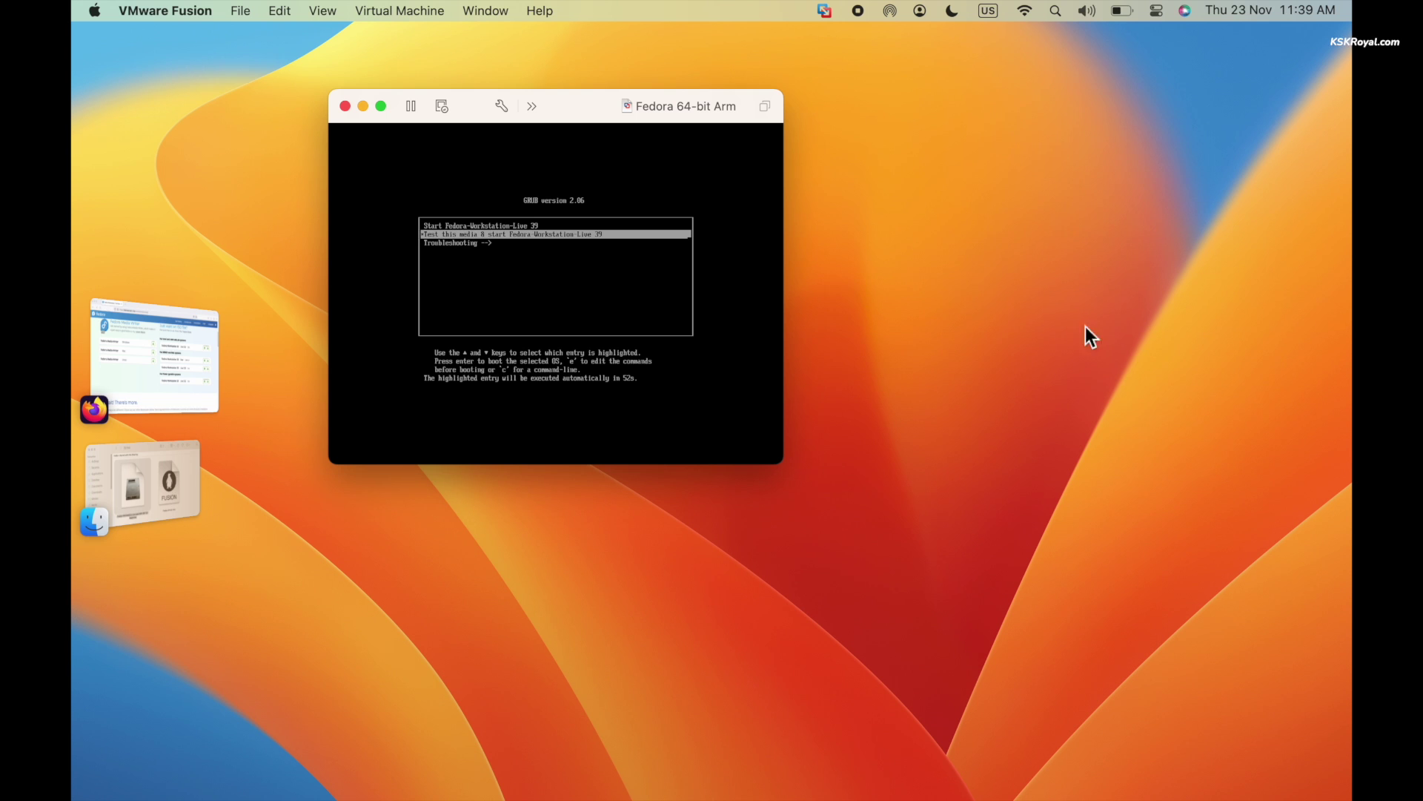
click(766, 181)
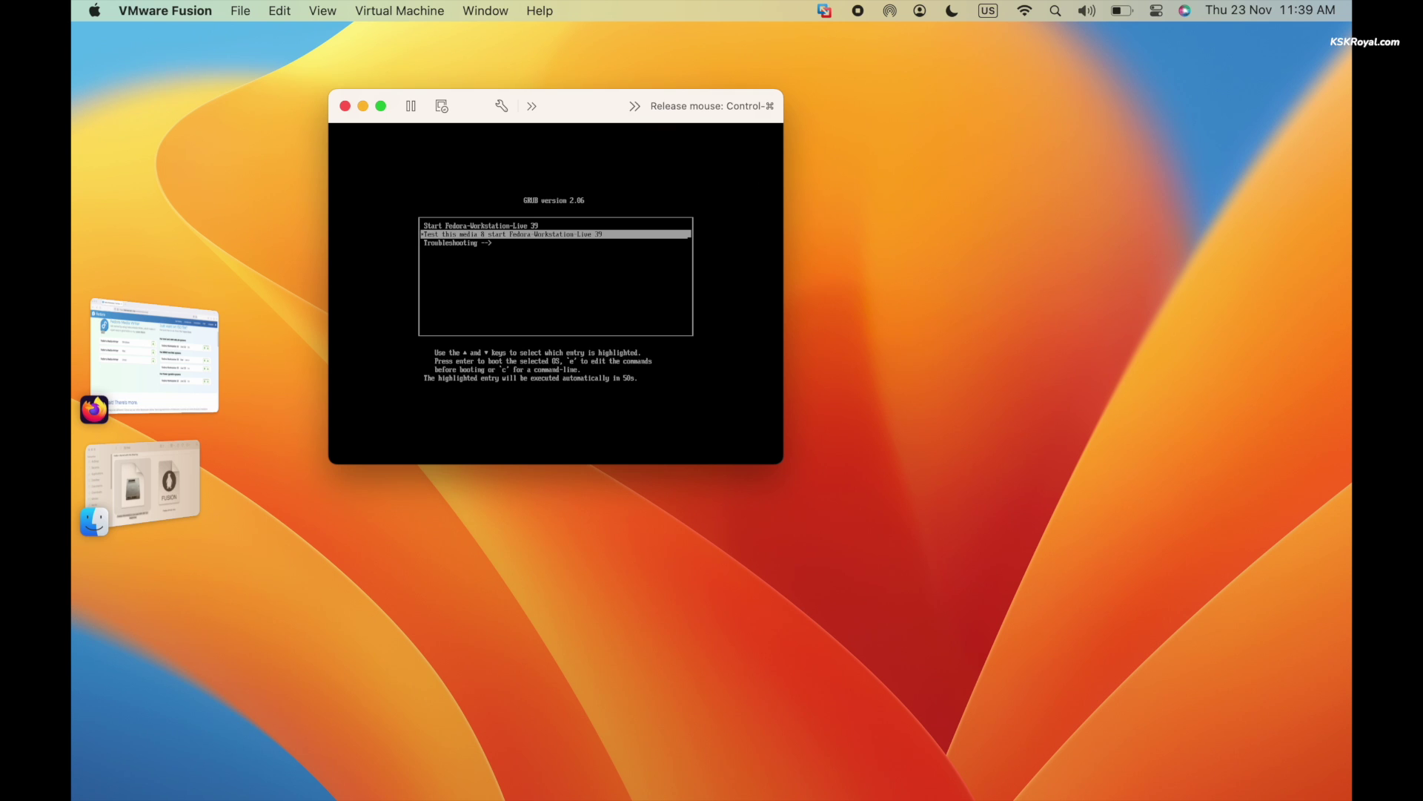
key(ctrl+super)
click(765, 206)
key(Return)
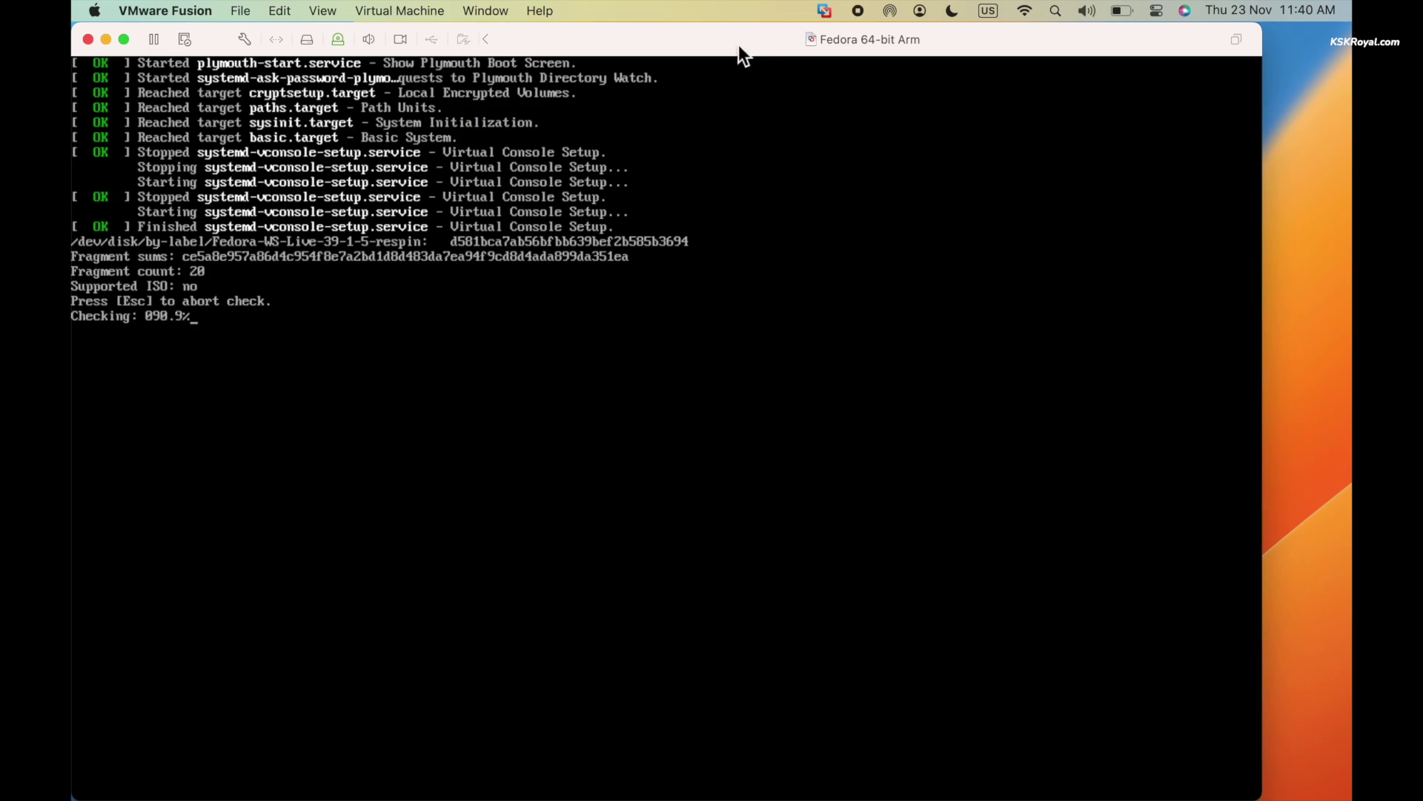
click(731, 38)
drag(731, 38, 830, 37)
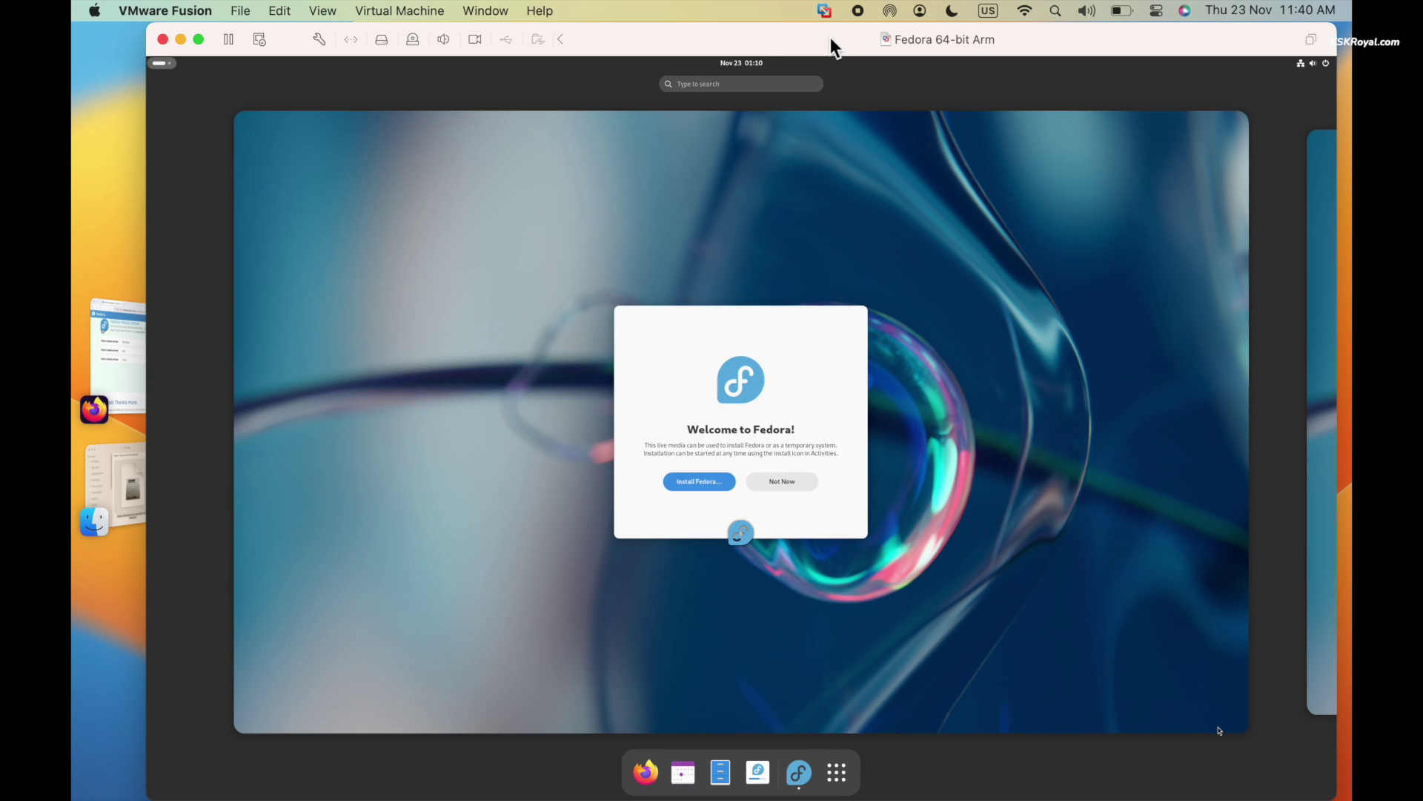
Launch Install Fedora, pick English (United States) as the installation language, and continue
click(760, 390)
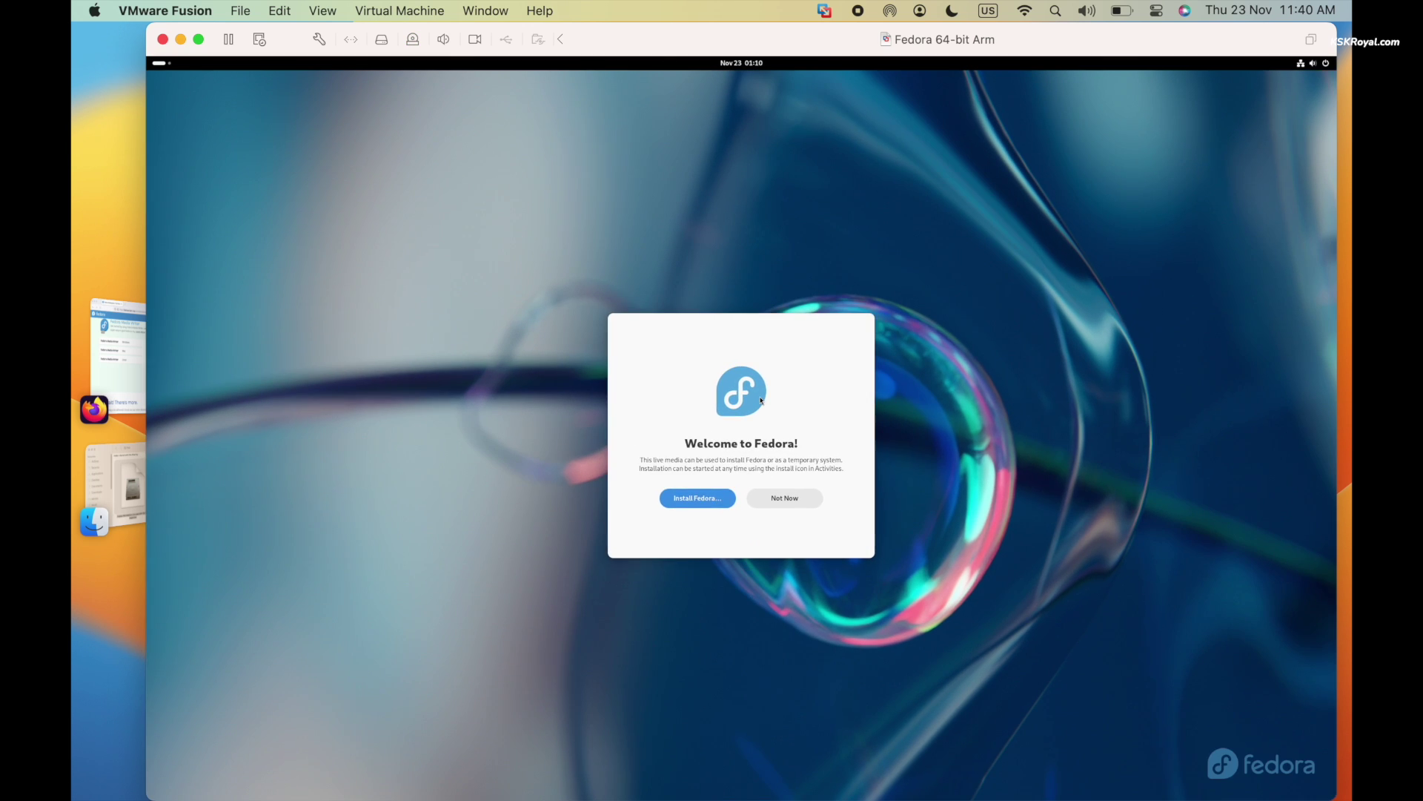
click(707, 497)
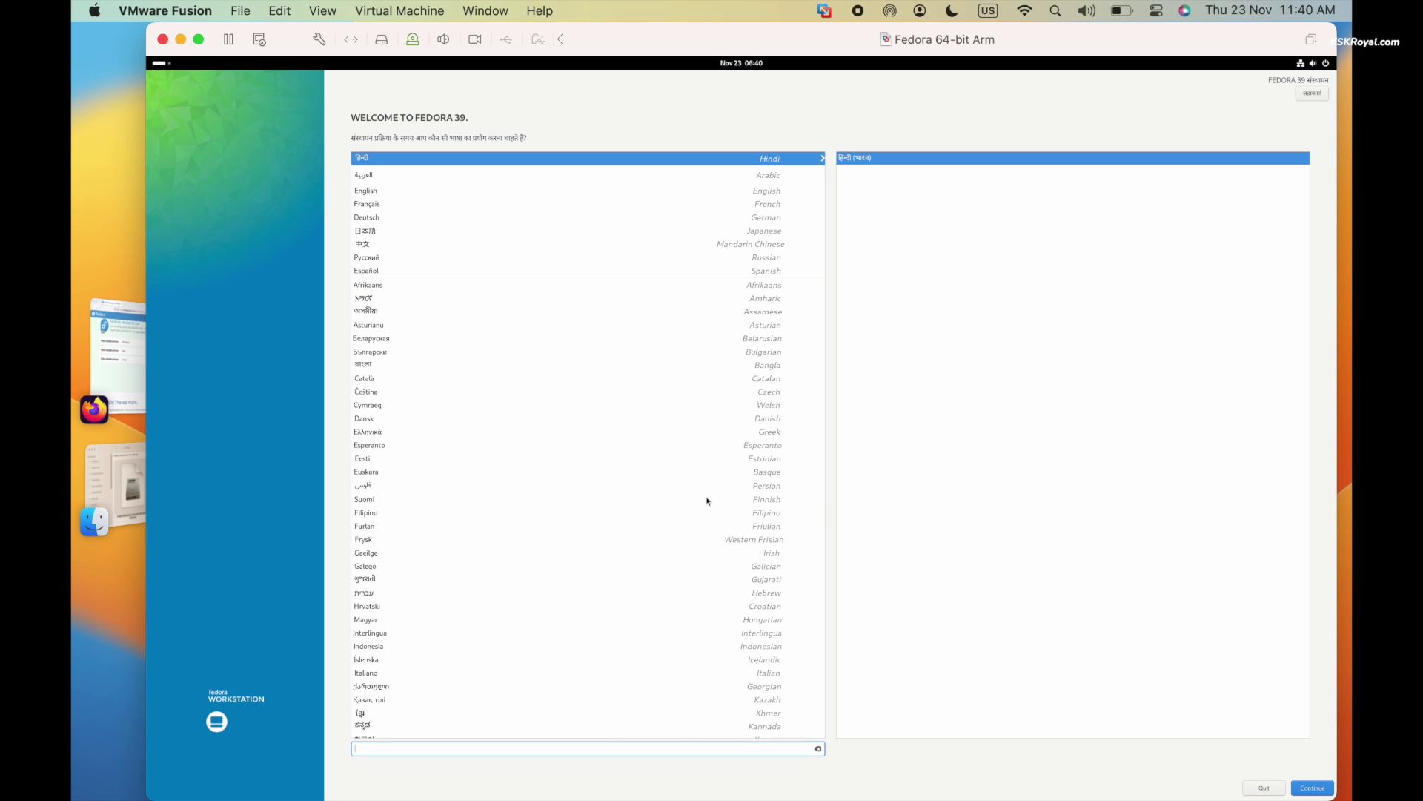
click(364, 191)
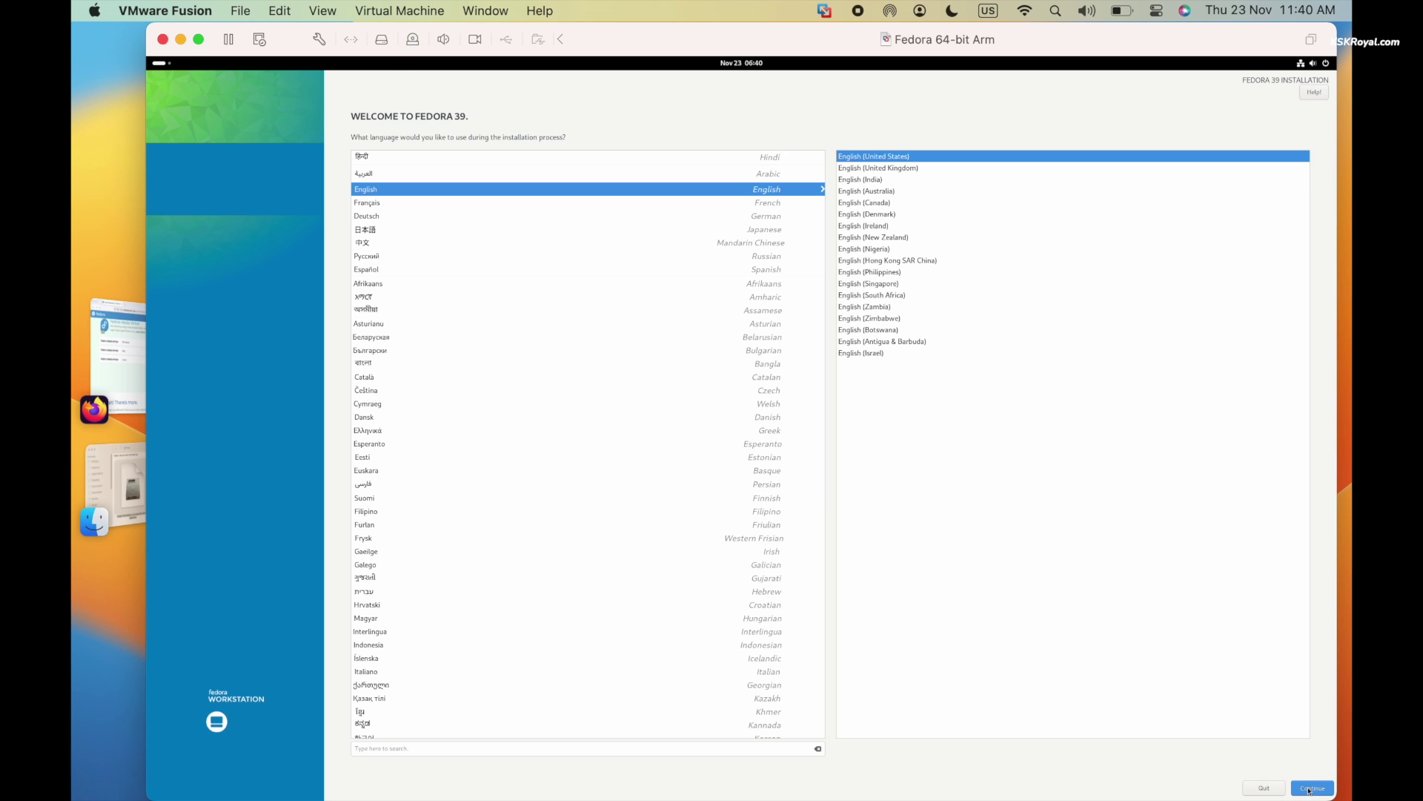
click(1311, 788)
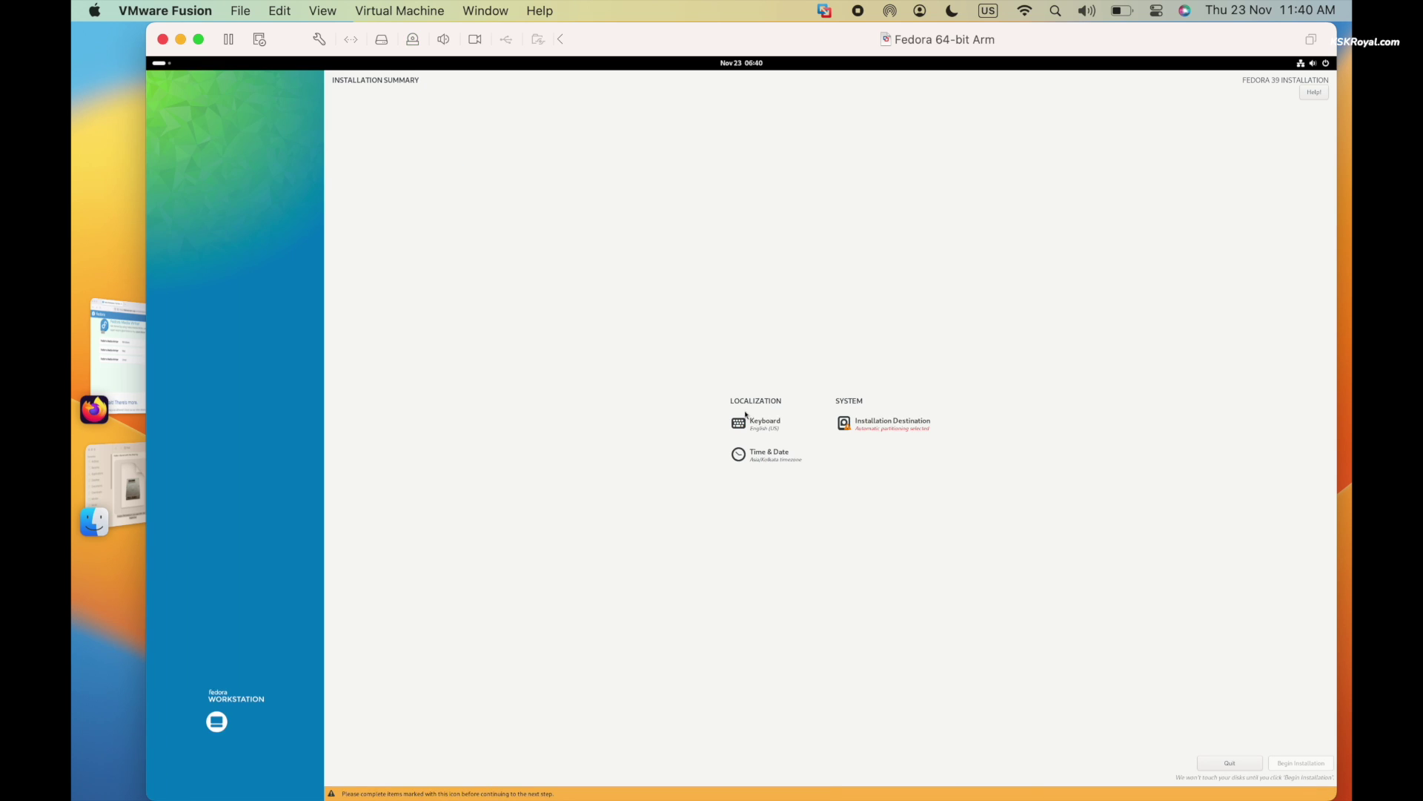
Target the 50 GiB VMware Virtual NVMe Disk with automatic partitioning and begin installation
click(890, 423)
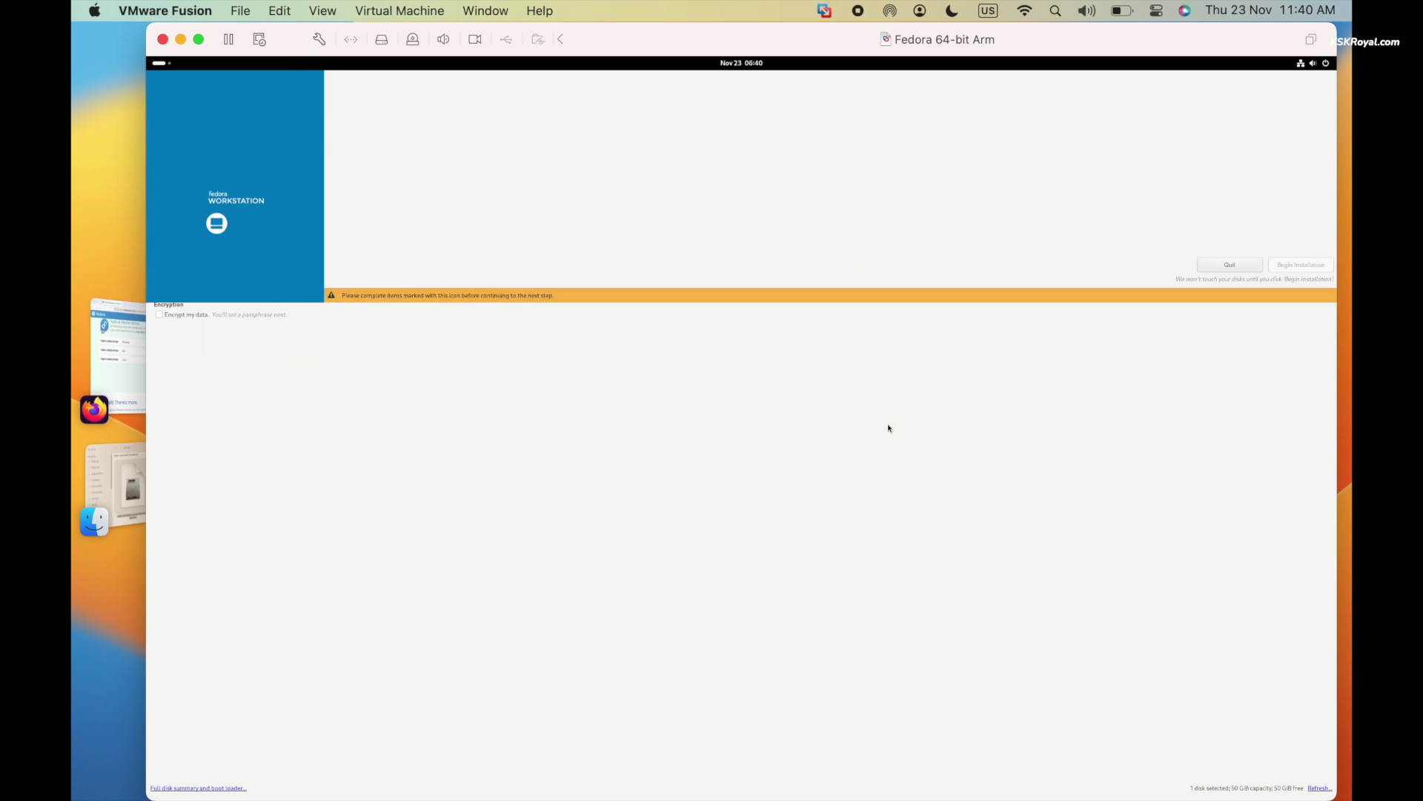
click(209, 178)
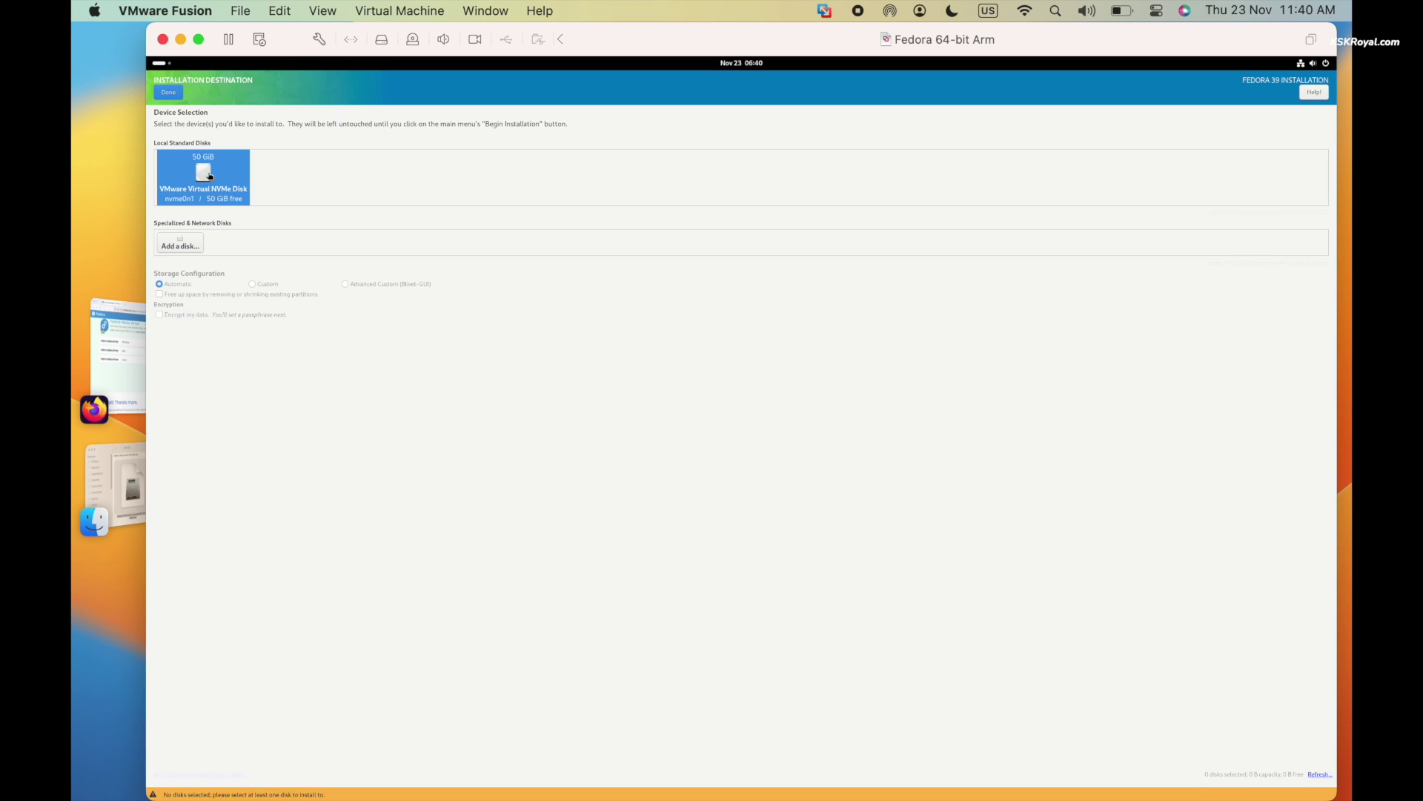
click(168, 95)
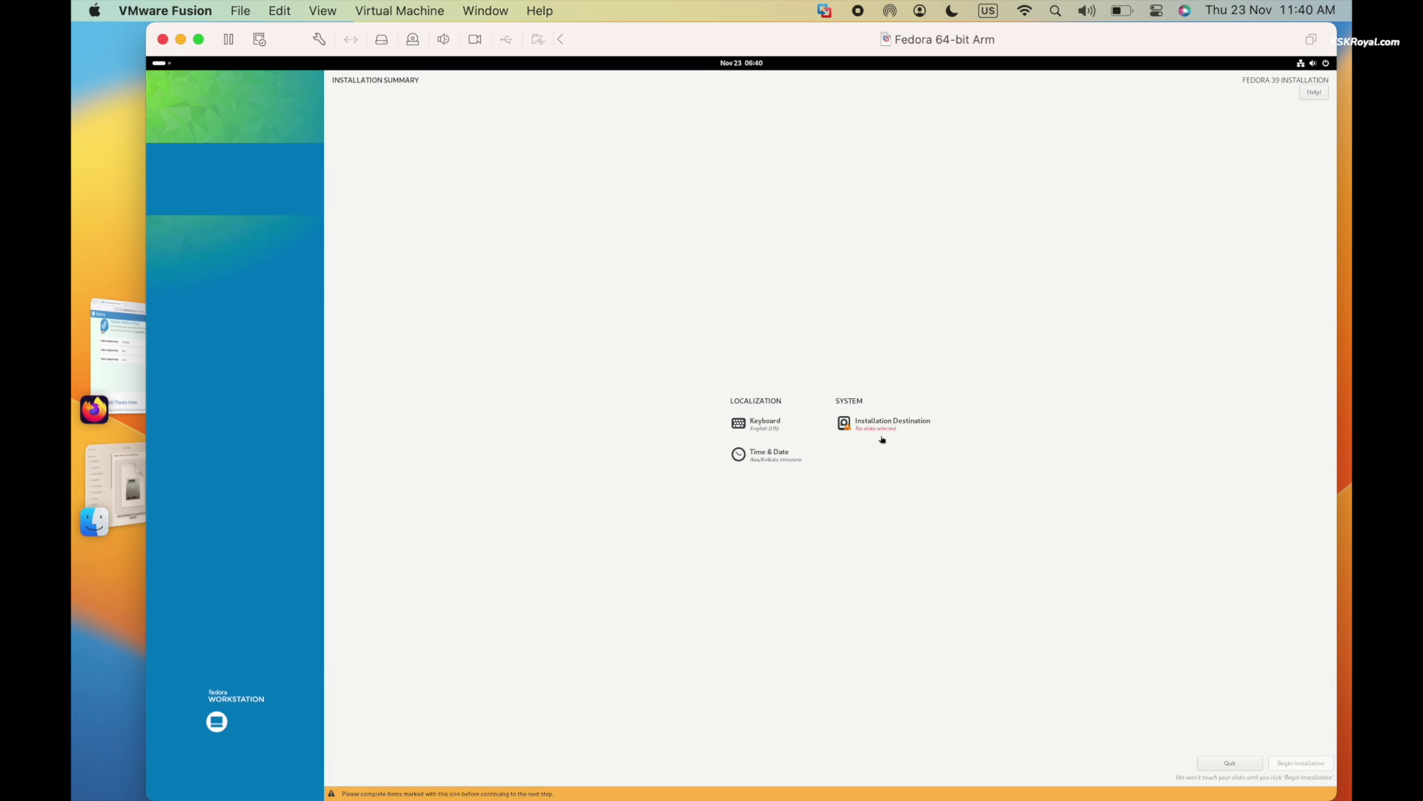
click(883, 439)
click(208, 180)
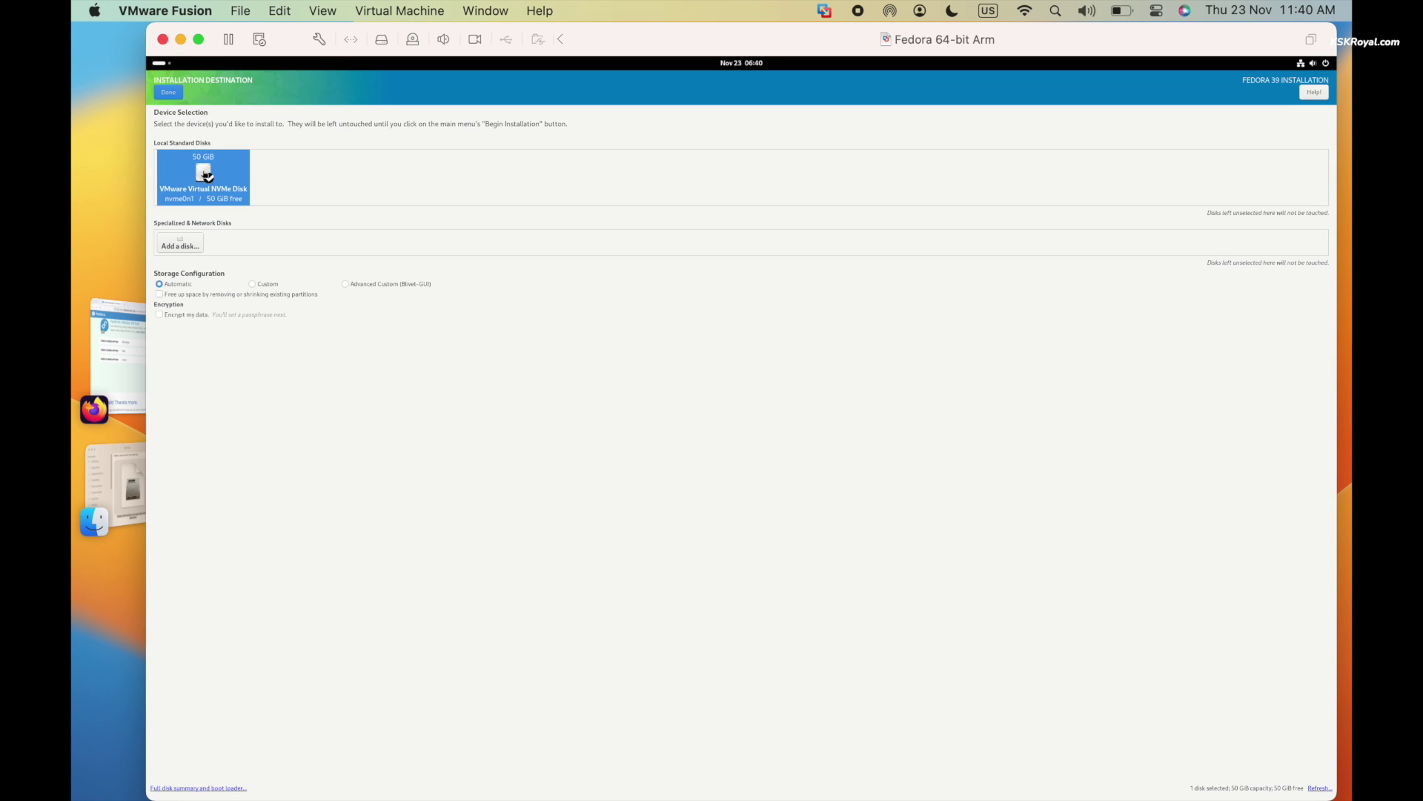
click(169, 93)
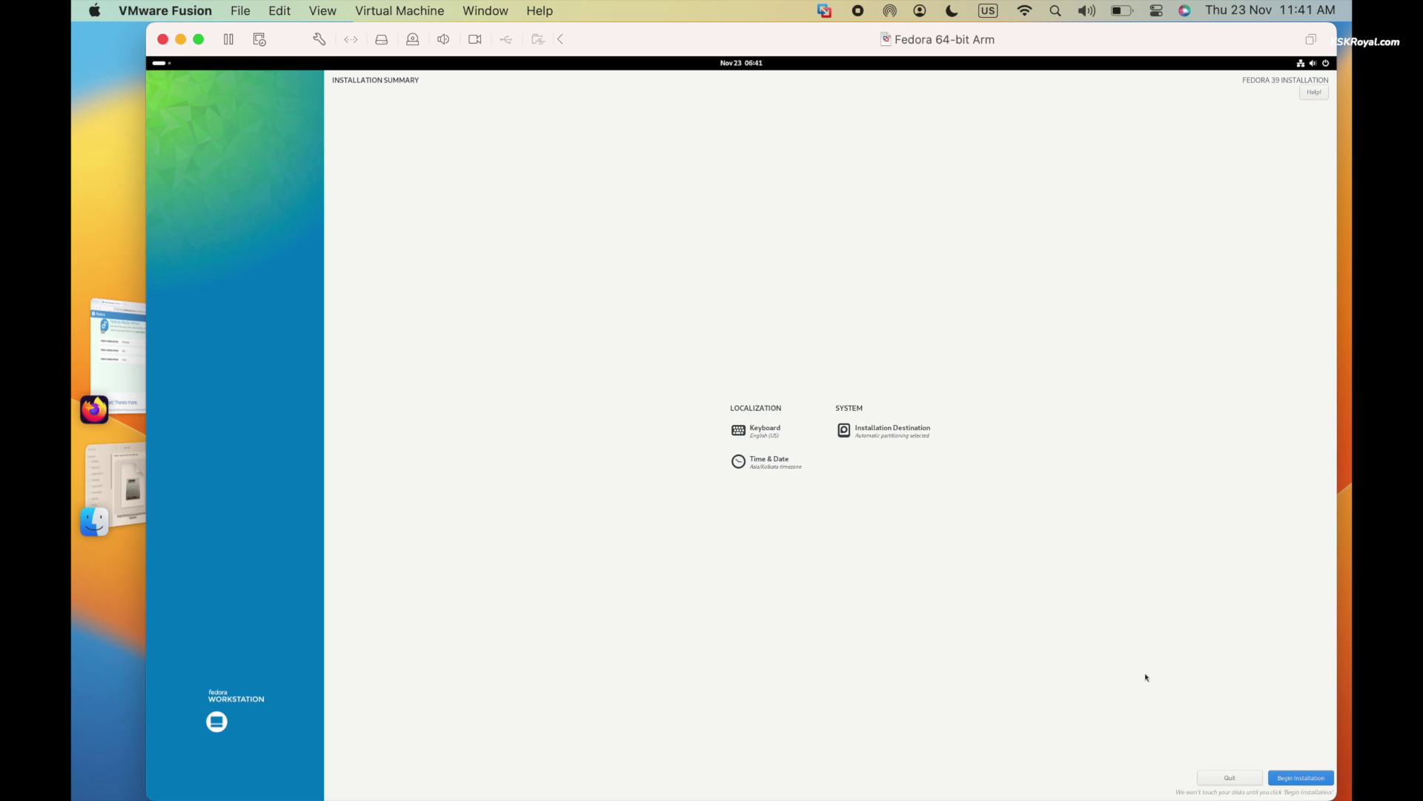
click(1300, 776)
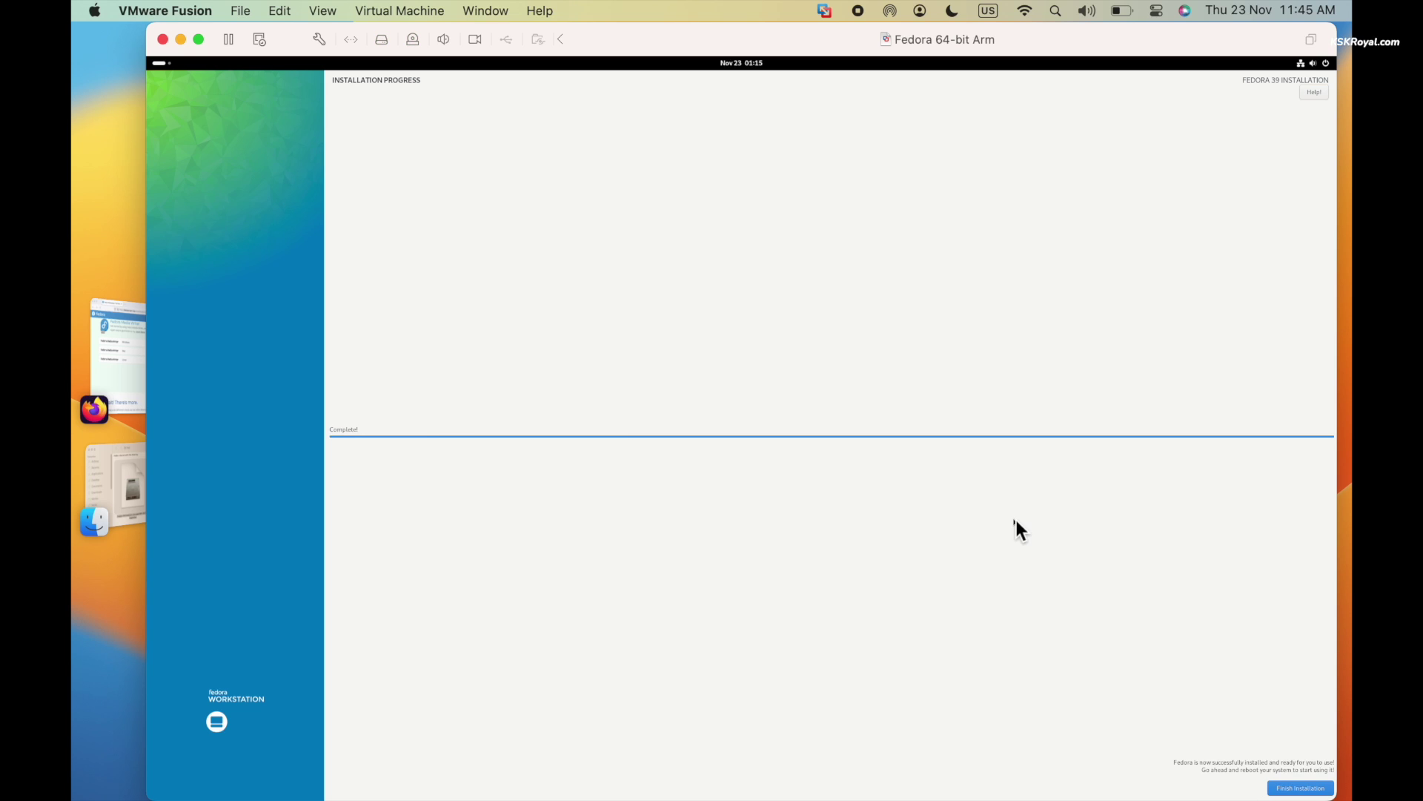
Close the finished installer and power off the Fedora live session from quick settings
click(1305, 788)
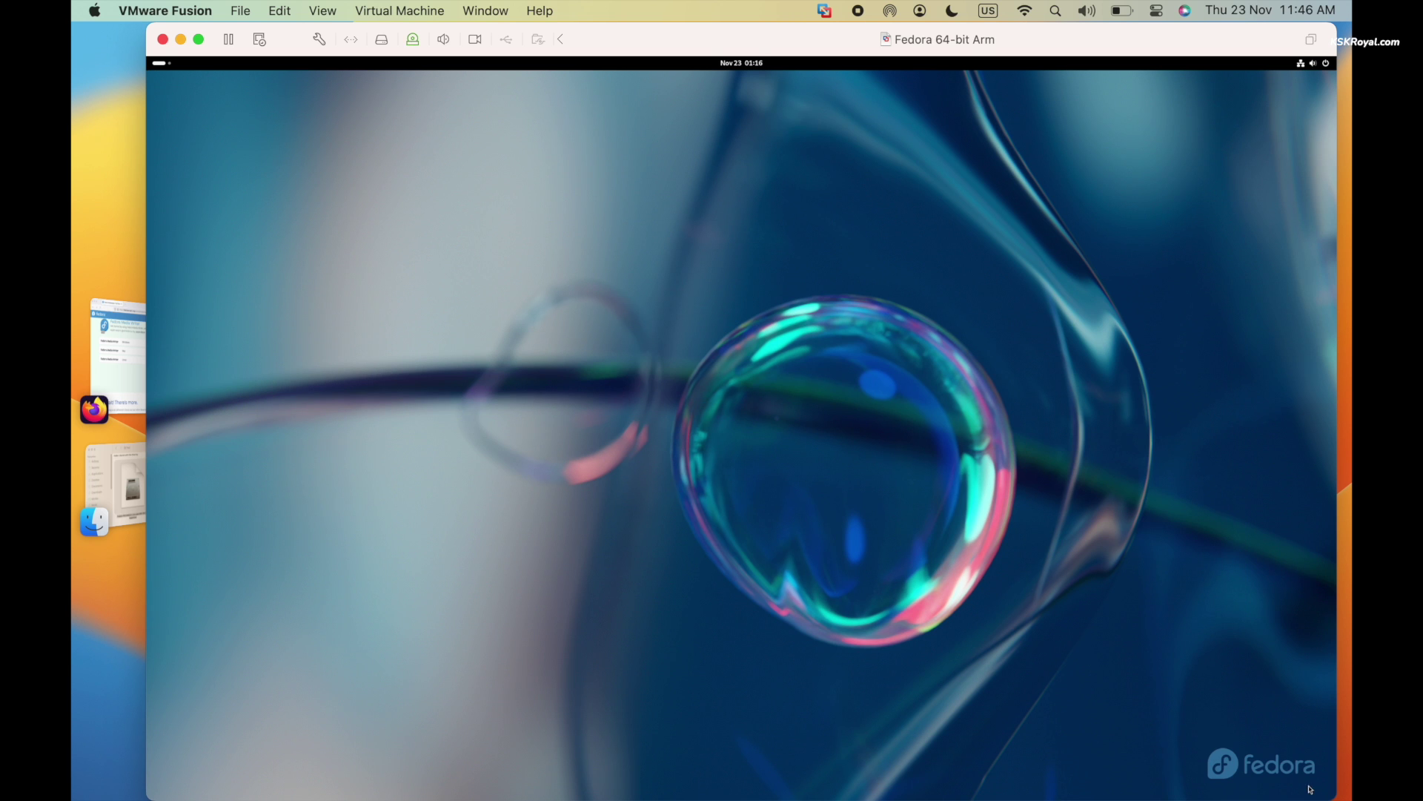
click(1313, 63)
click(1325, 91)
click(1282, 176)
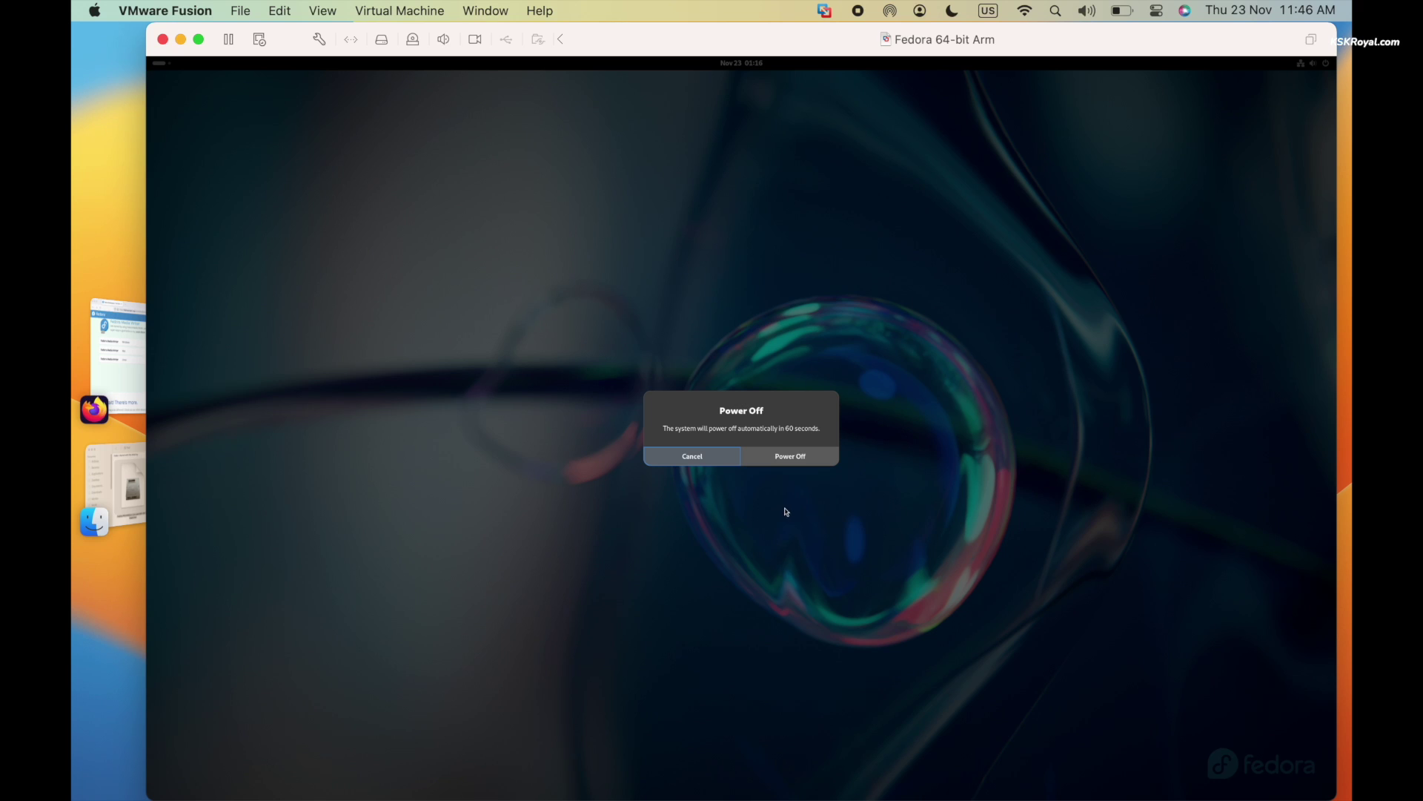
click(791, 461)
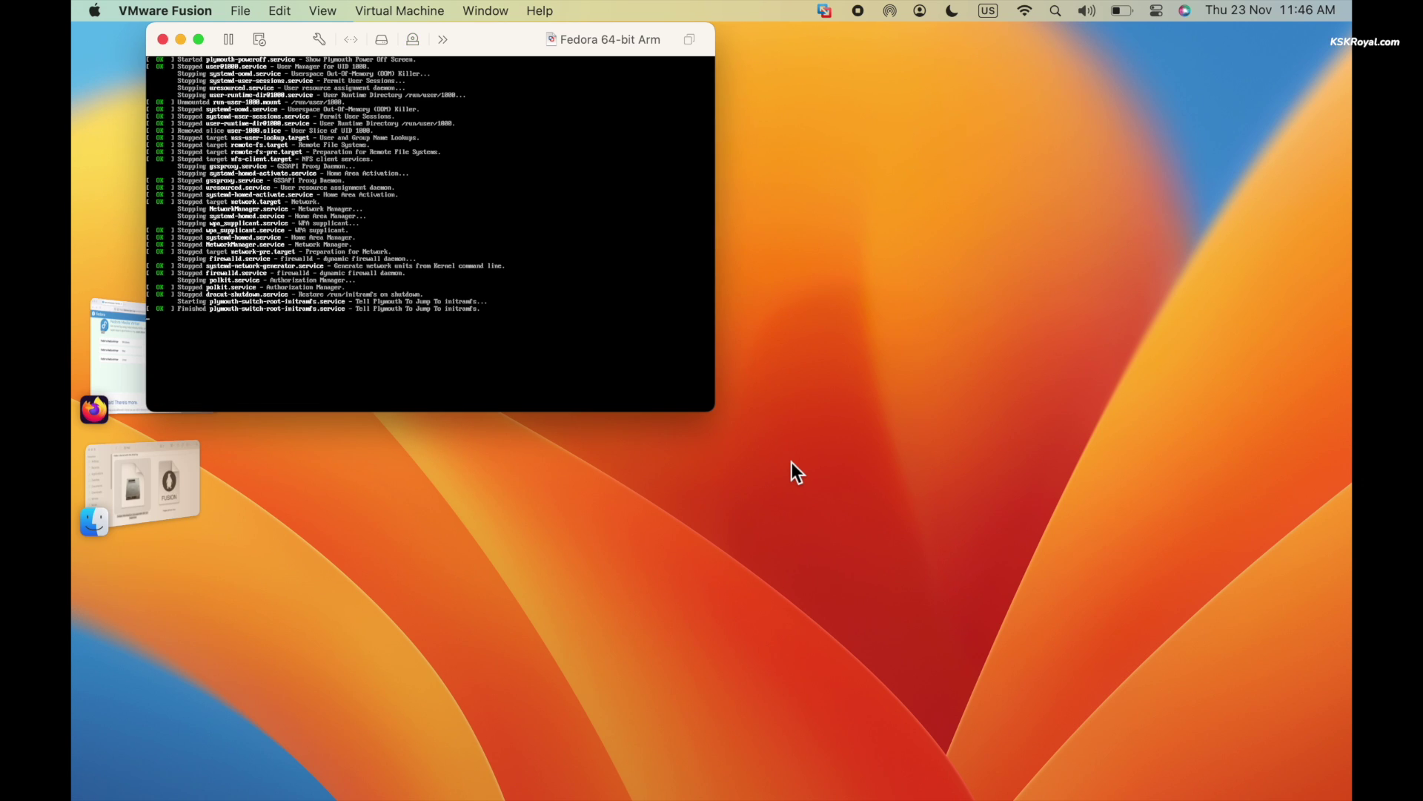
Check the CD/DVD (SATA) drive settings, close Settings, and power the VM back on
drag(500, 35, 699, 203)
click(520, 209)
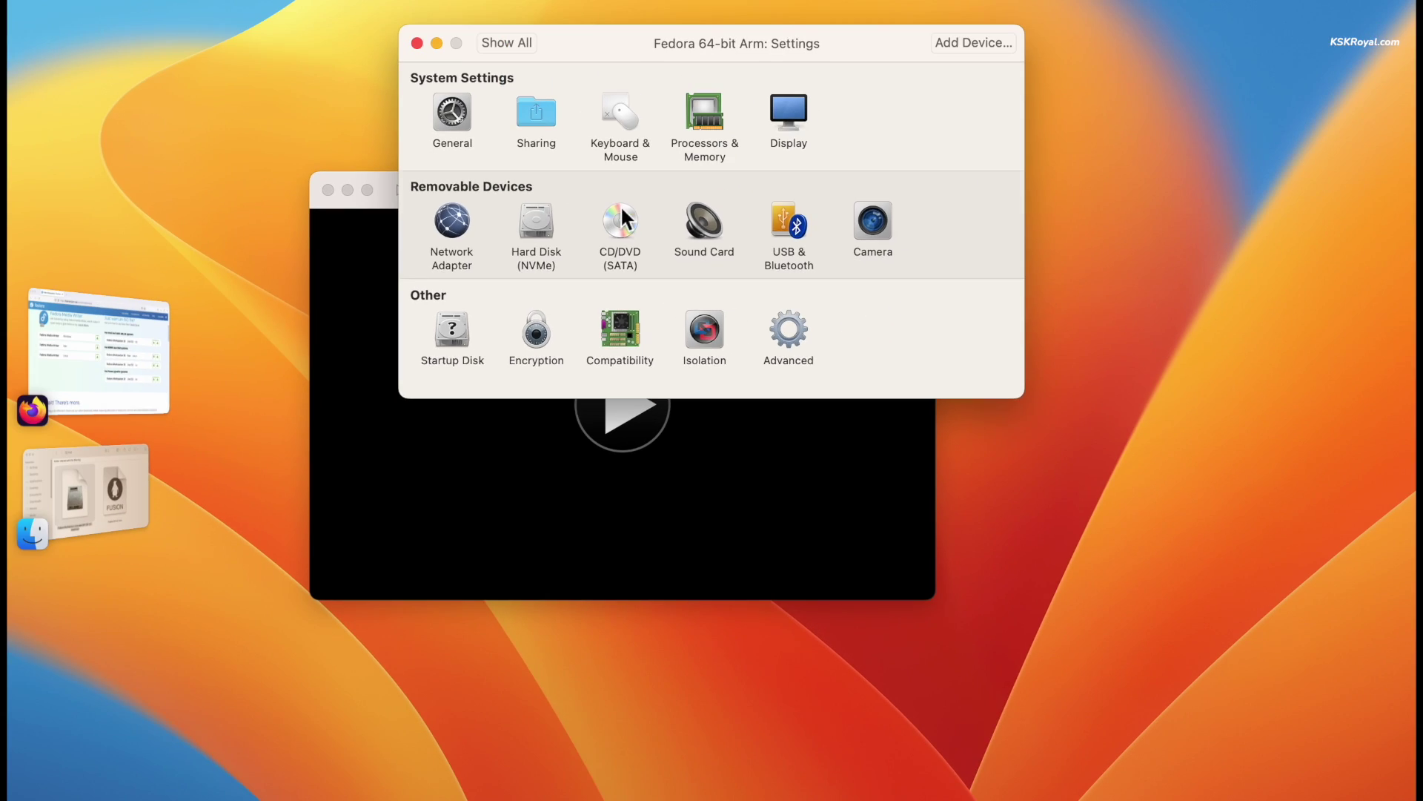
click(604, 189)
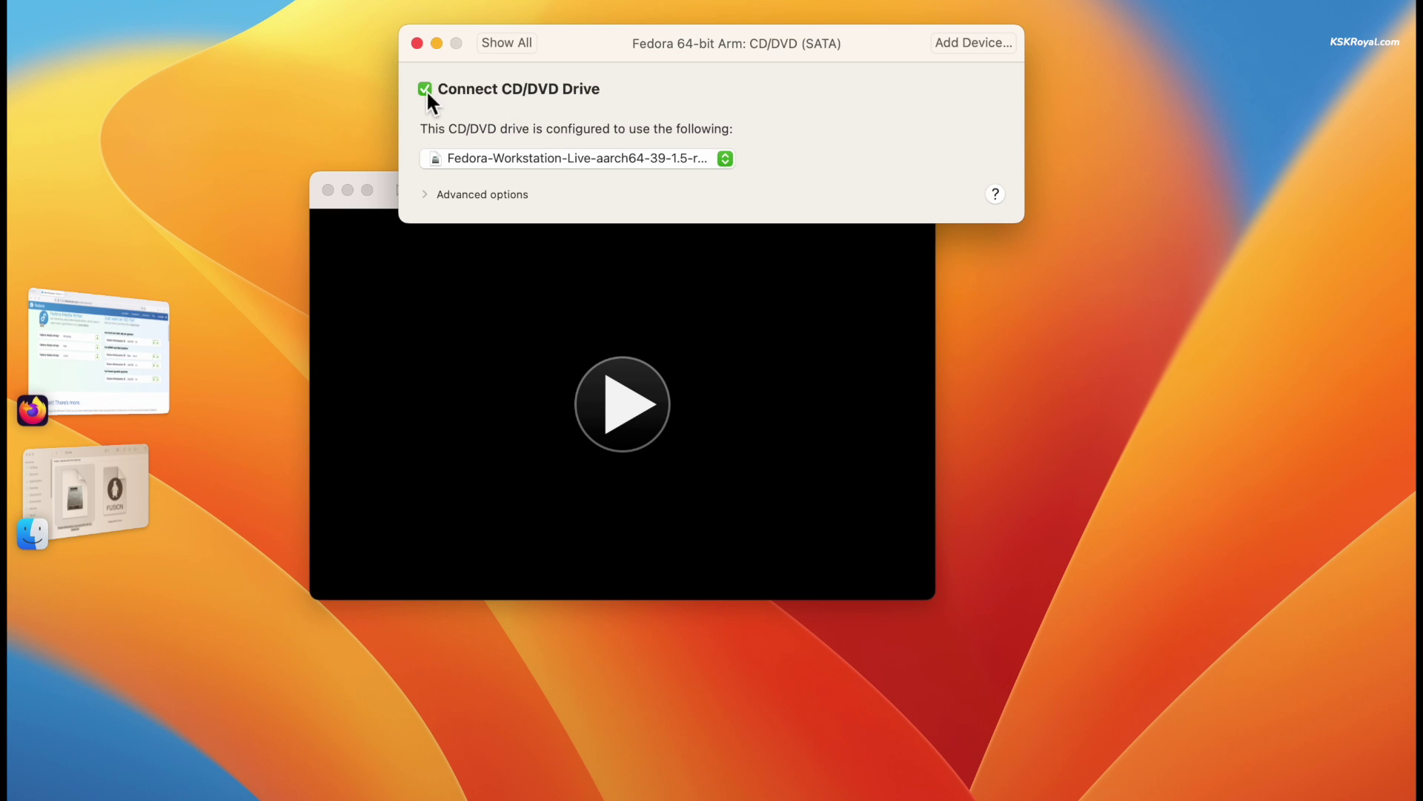
click(417, 43)
click(623, 399)
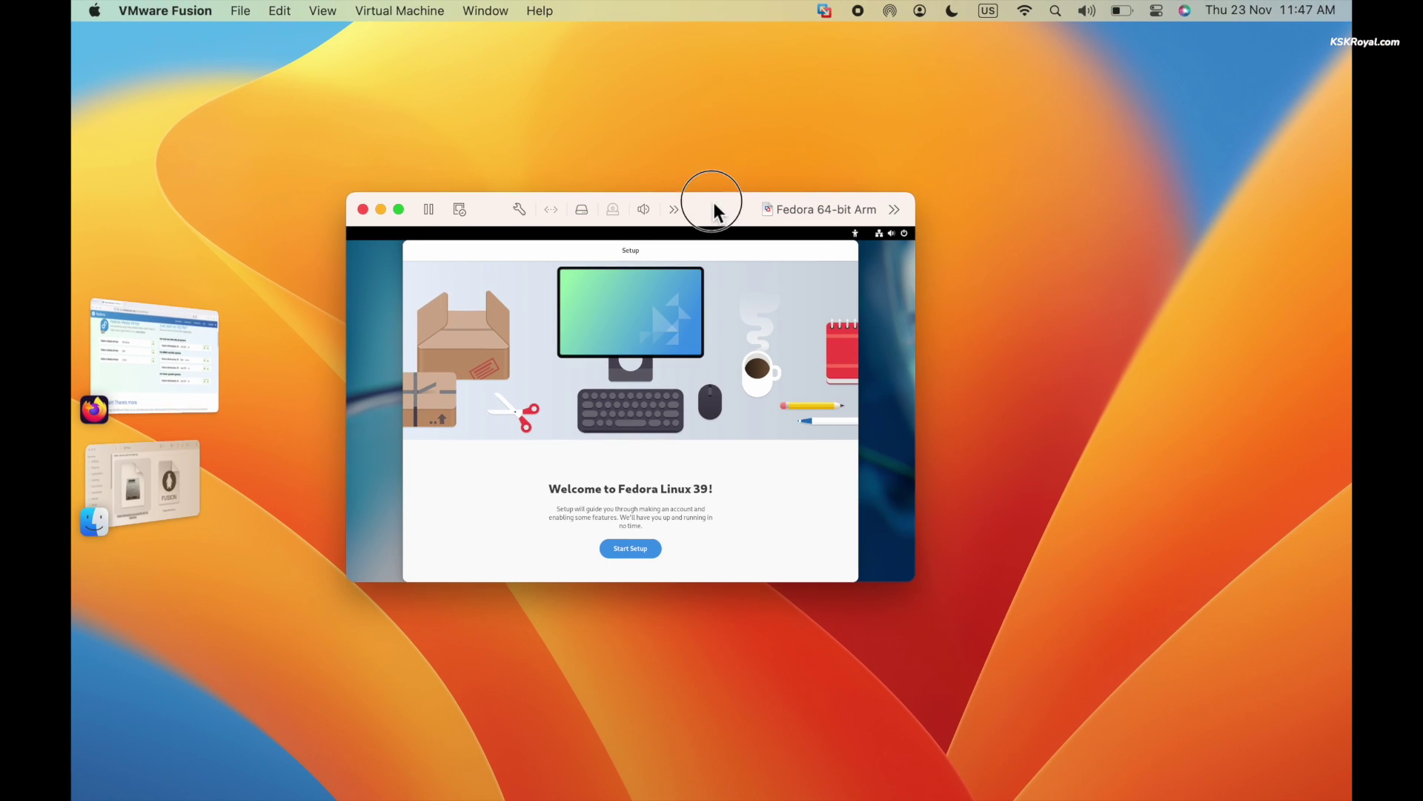
Start Fedora Setup, enable third-party repositories and skip online accounts
double_click(483, 219)
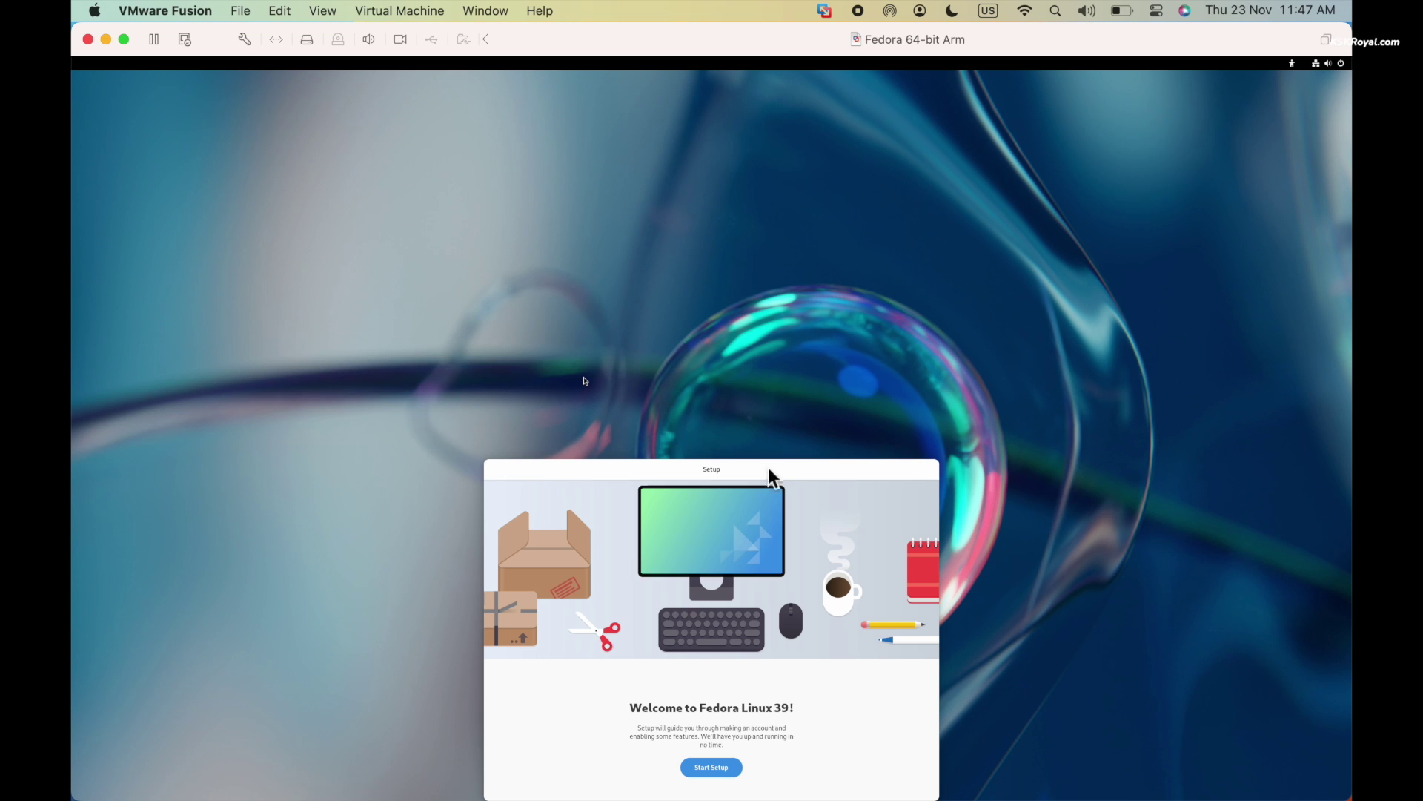
drag(771, 467, 764, 238)
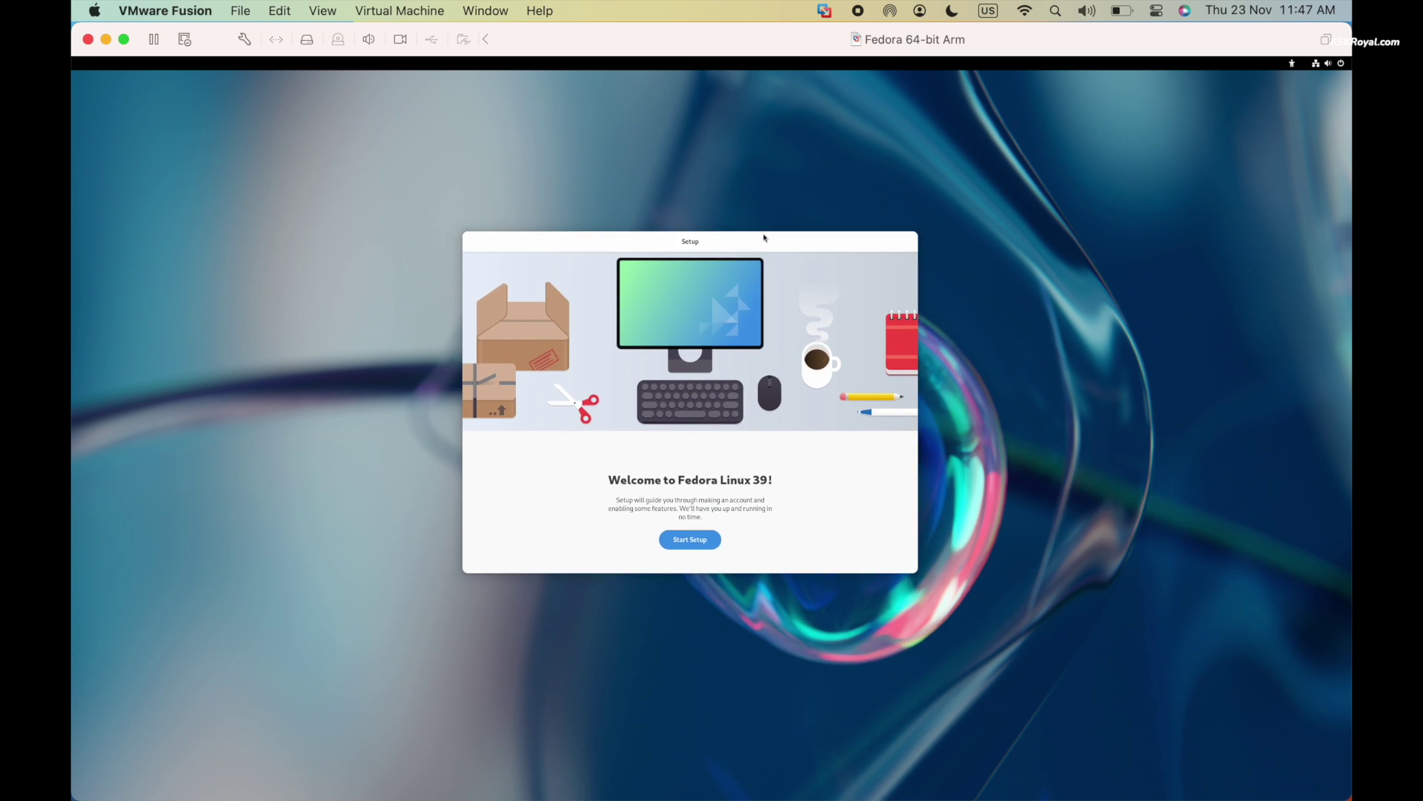
click(697, 540)
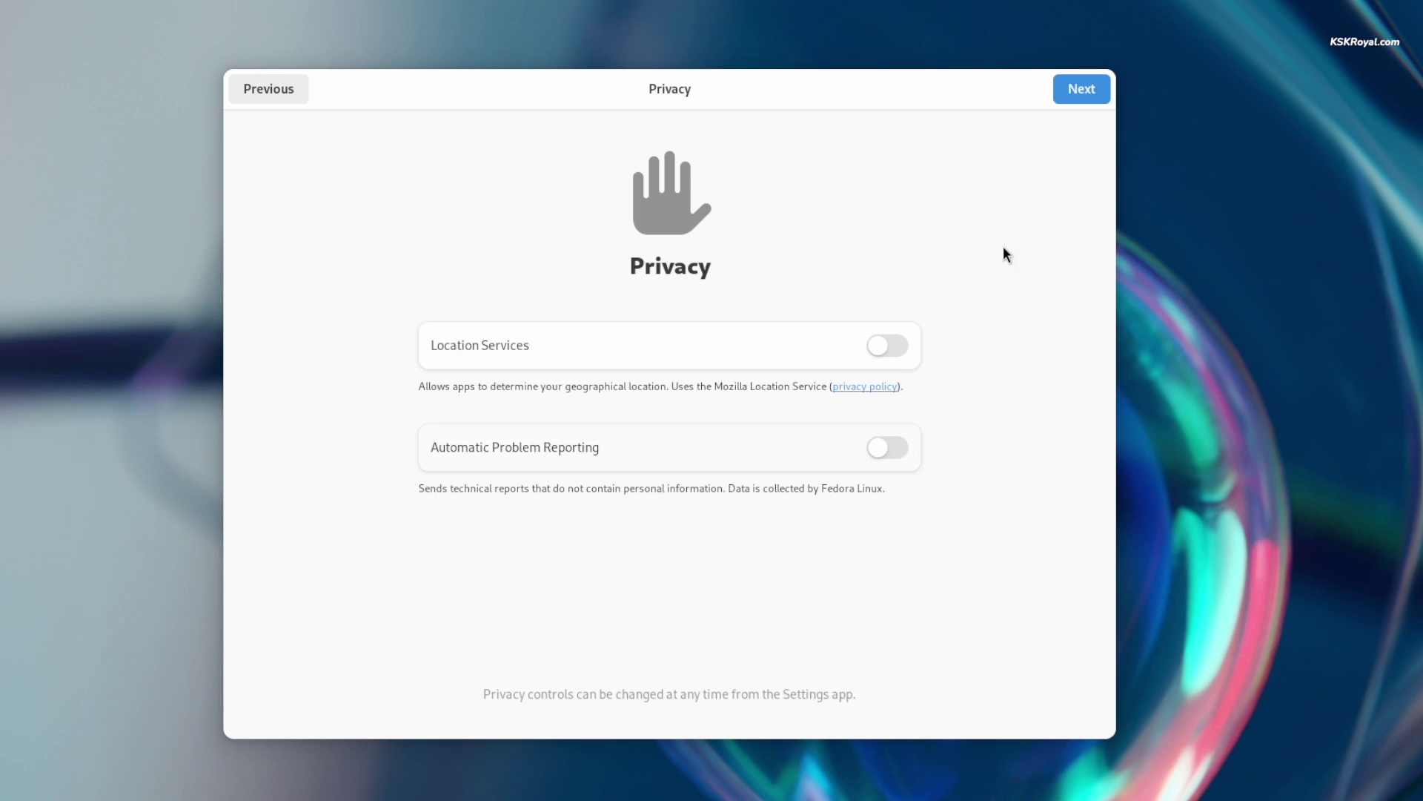
click(1077, 97)
click(686, 416)
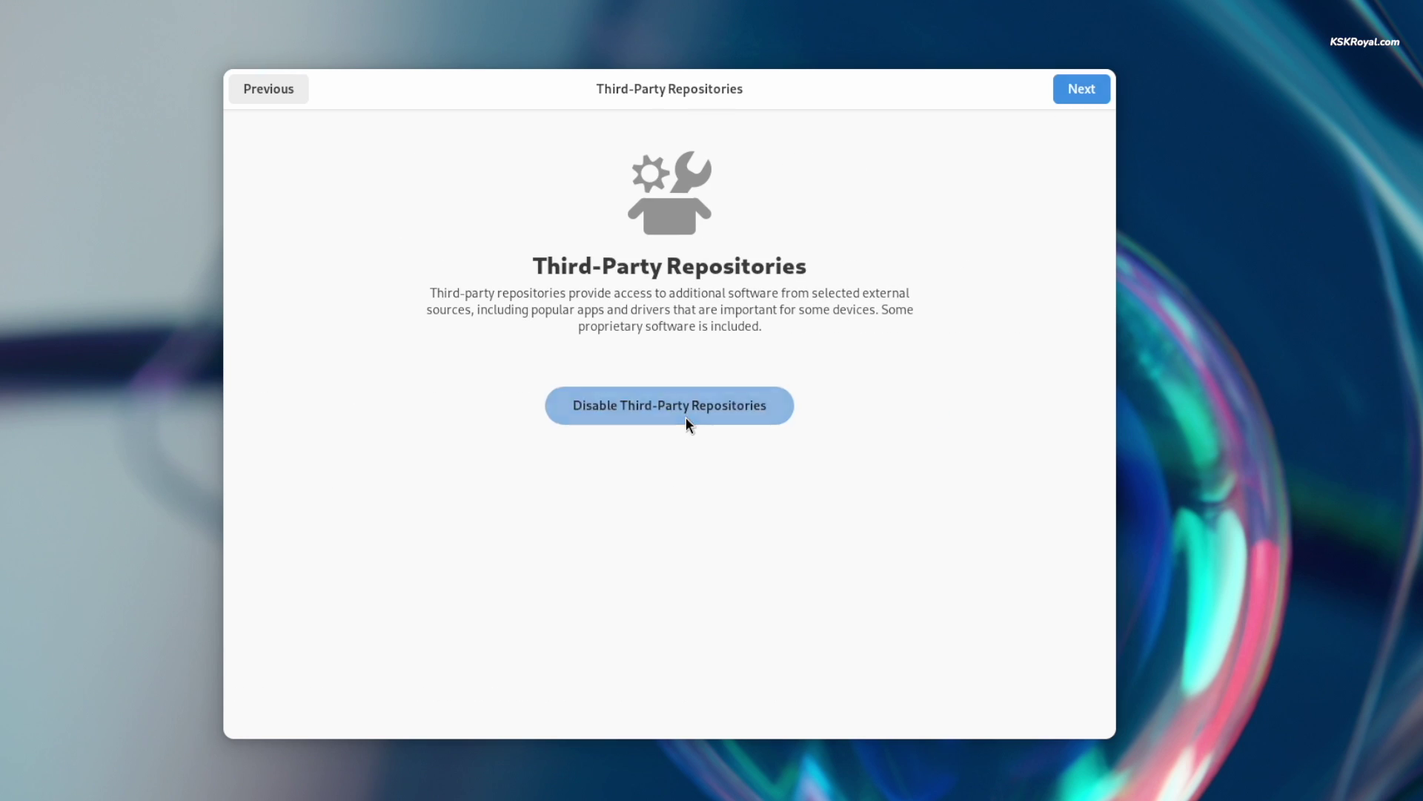
click(1067, 90)
click(1076, 93)
Create the user account with its name and password, then start using Fedora
text(kskr)
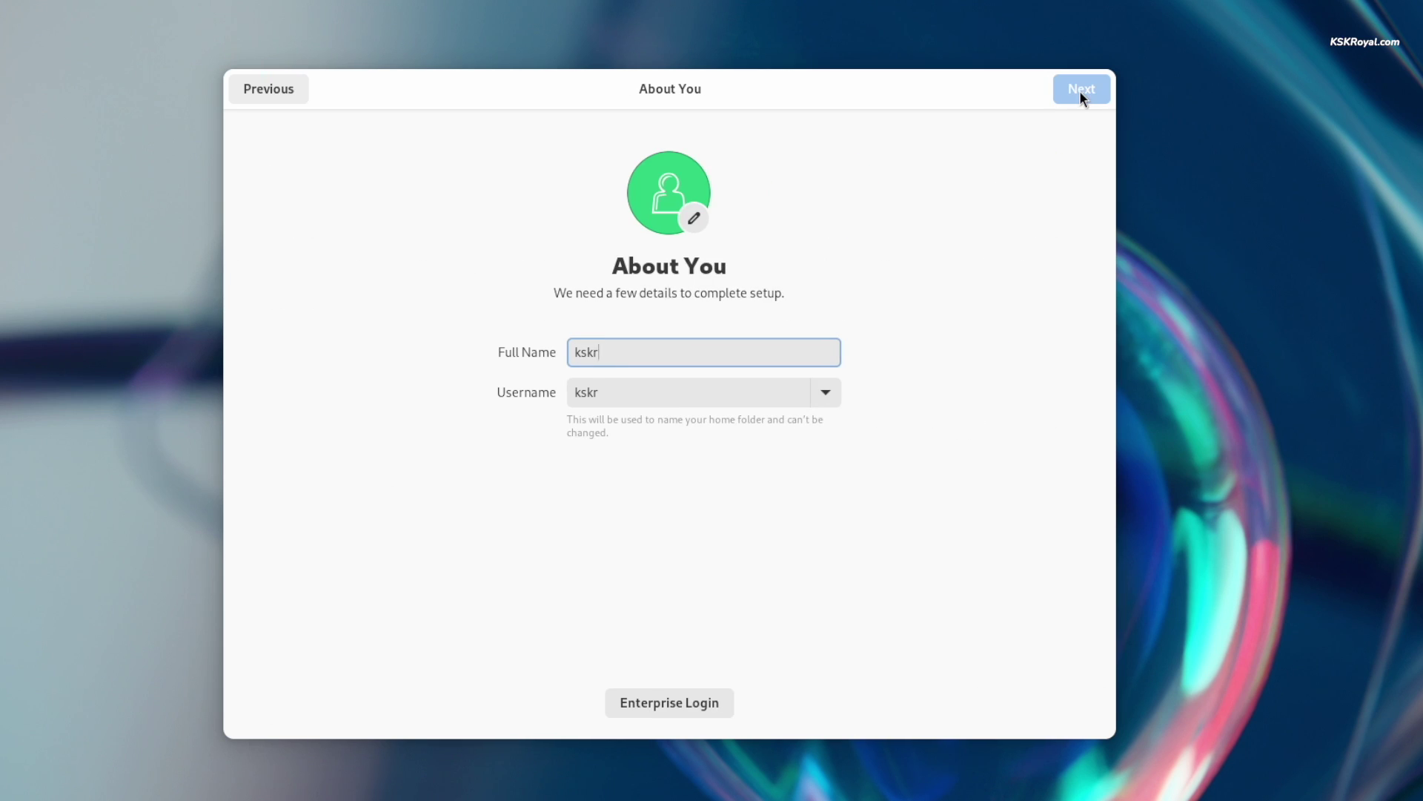
text(oyal)
click(1079, 90)
text(1234)
key(Tab)
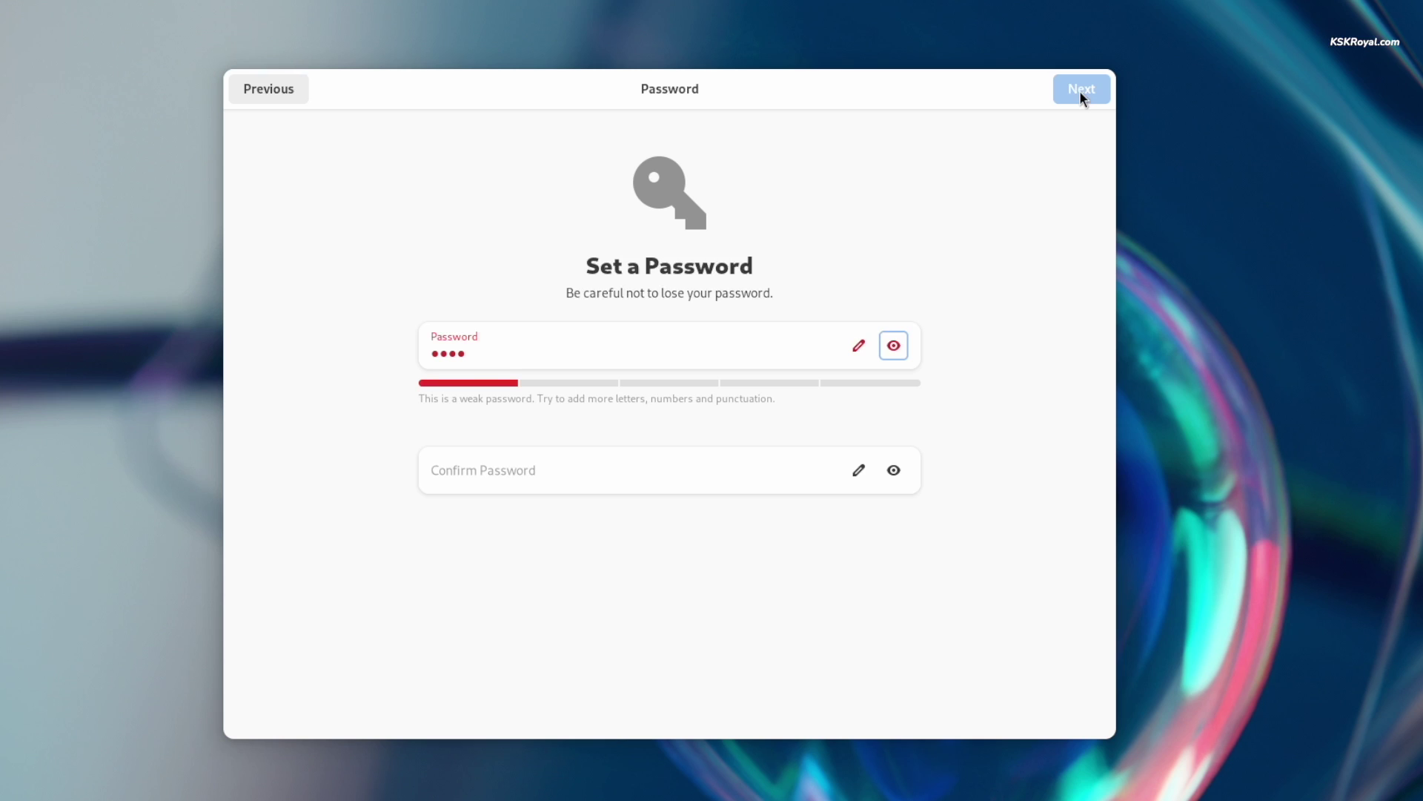
key(Tab)
text(1234)
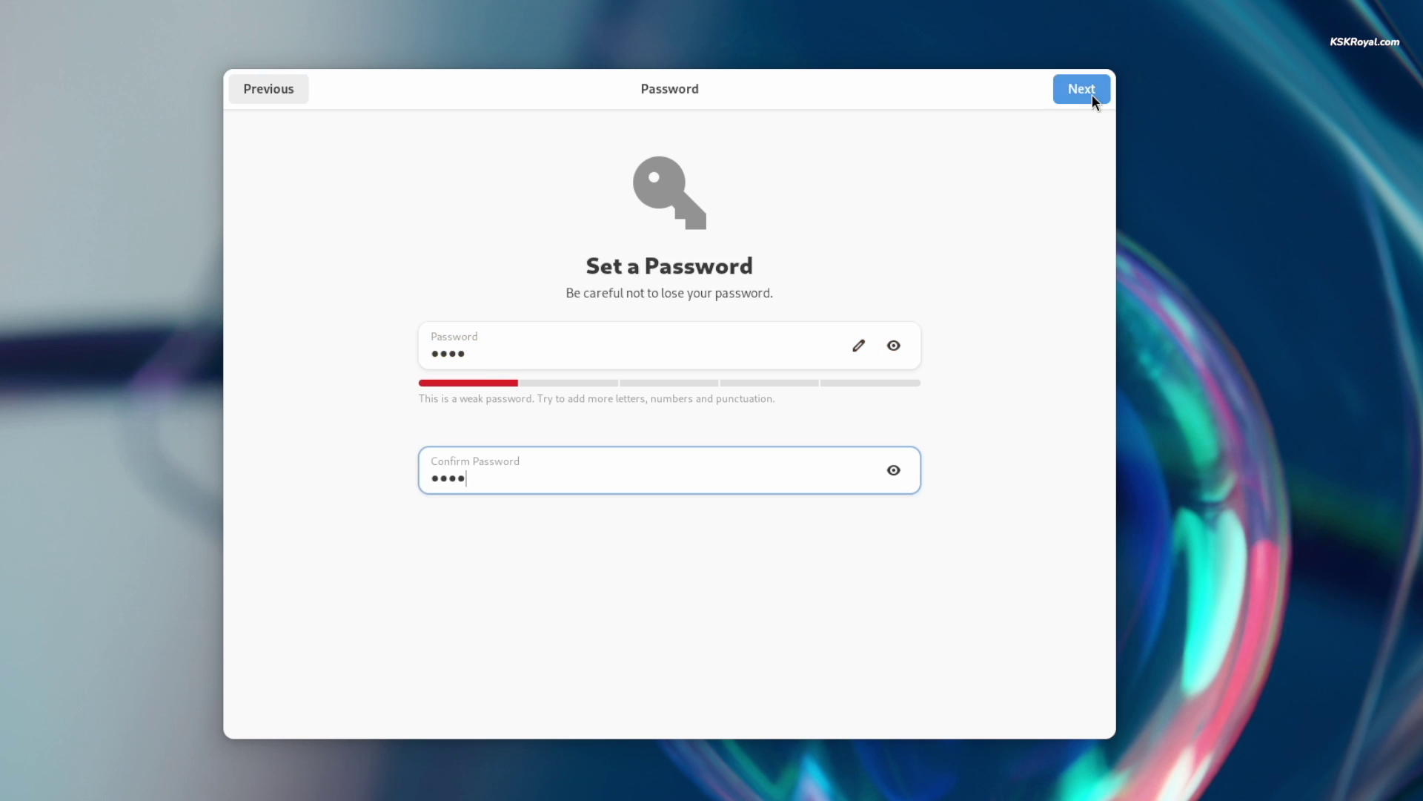
click(1092, 95)
click(732, 551)
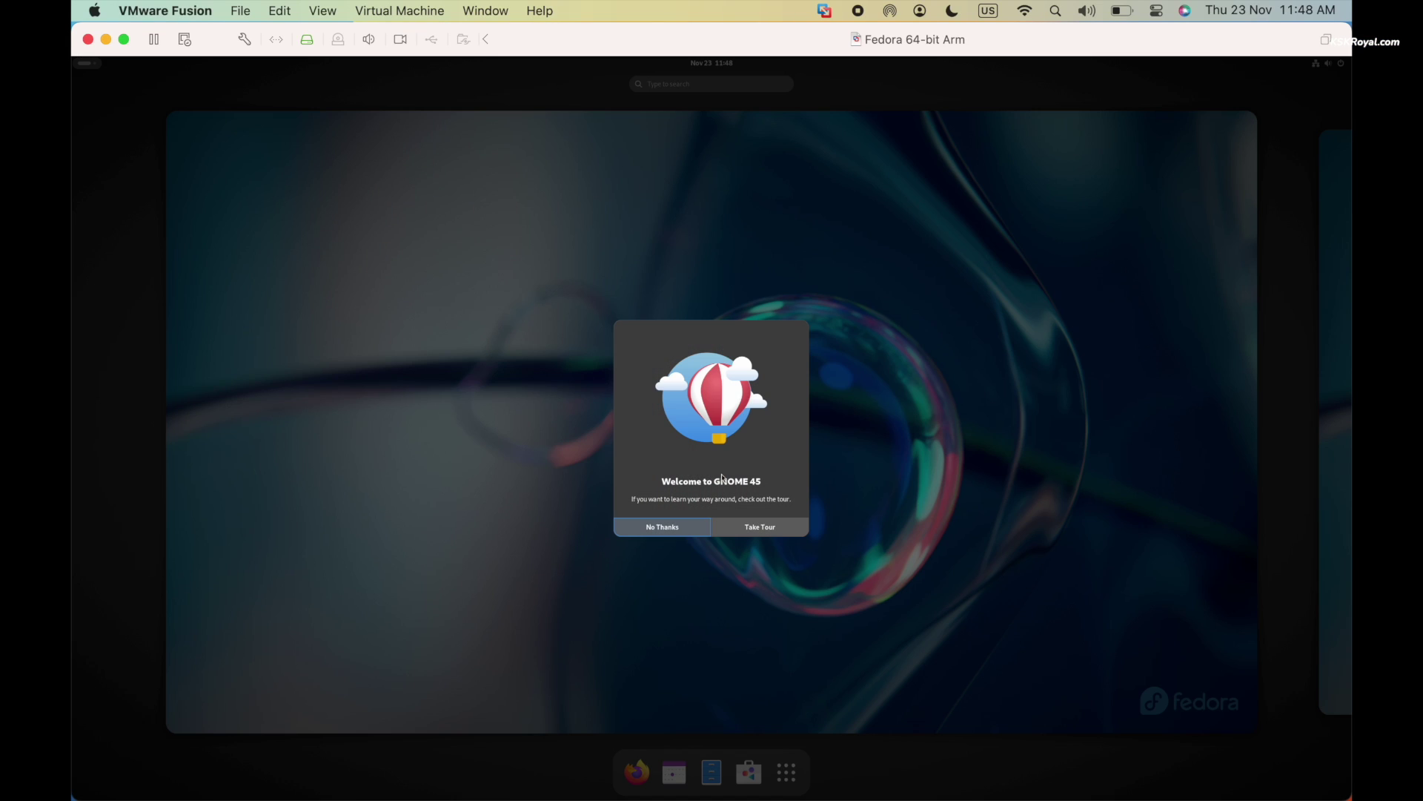
Decline the GNOME tour, open the Settings app and view its About page
click(683, 532)
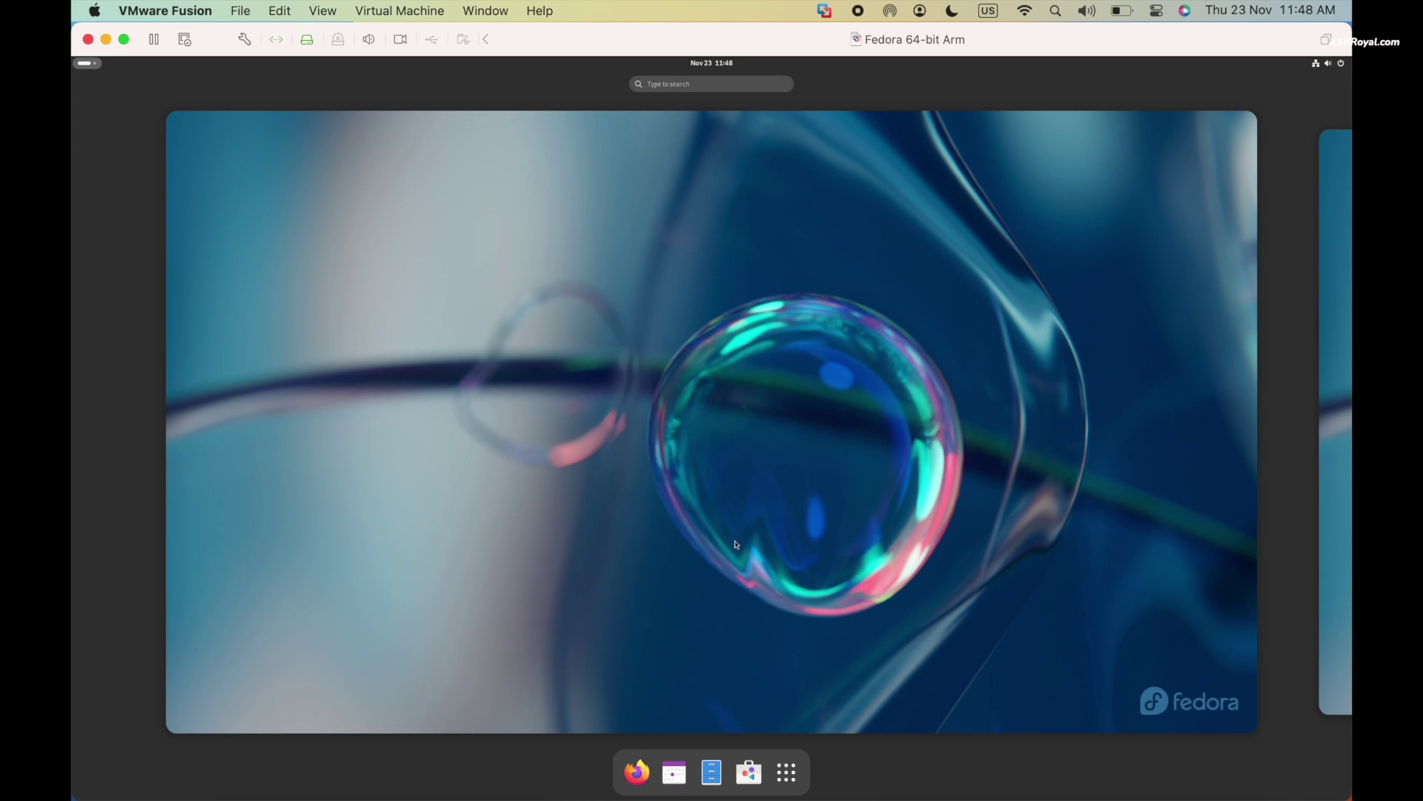
click(799, 774)
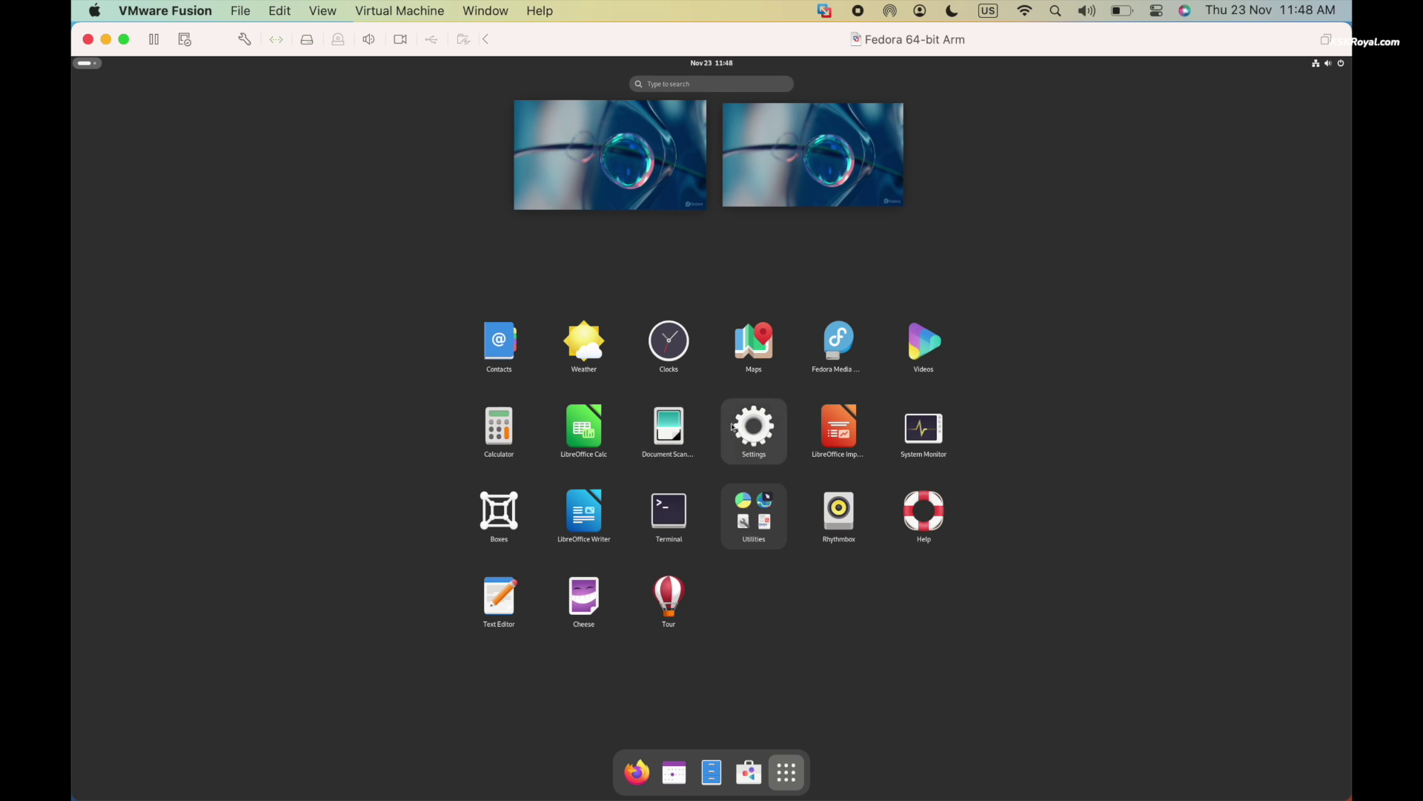
click(754, 426)
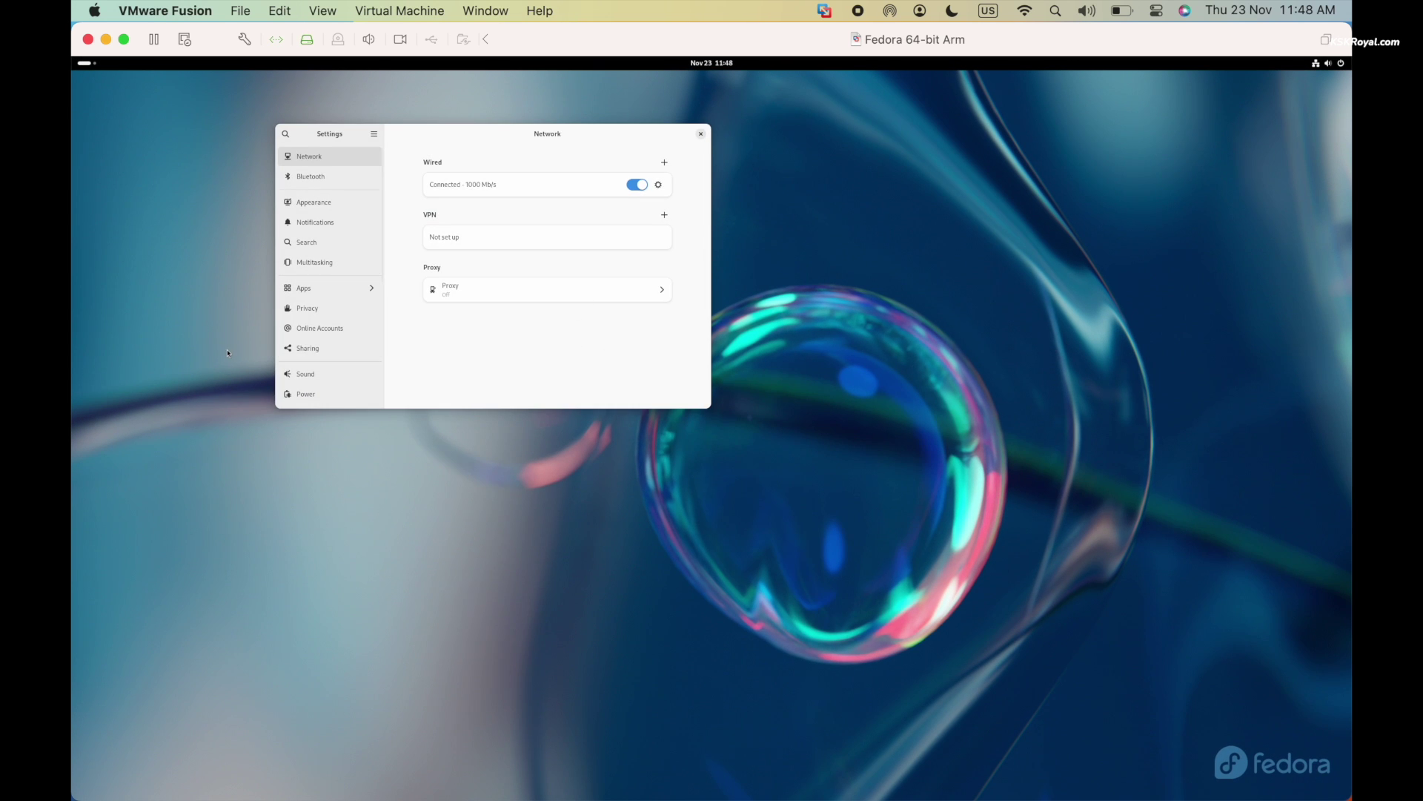
scroll(295, 345, down, 5)
click(329, 394)
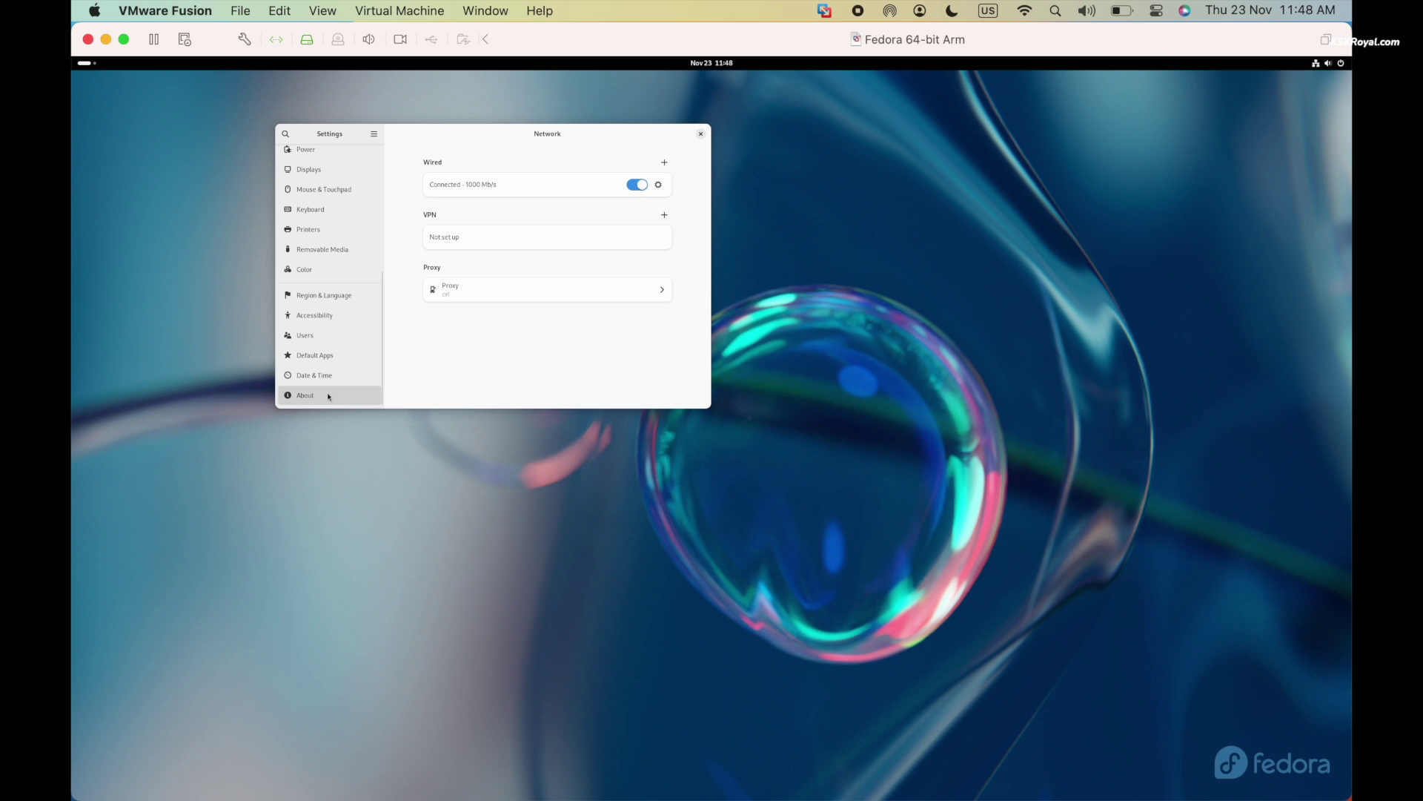
scroll(581, 314, down, 1)
scroll(582, 314, up, 1)
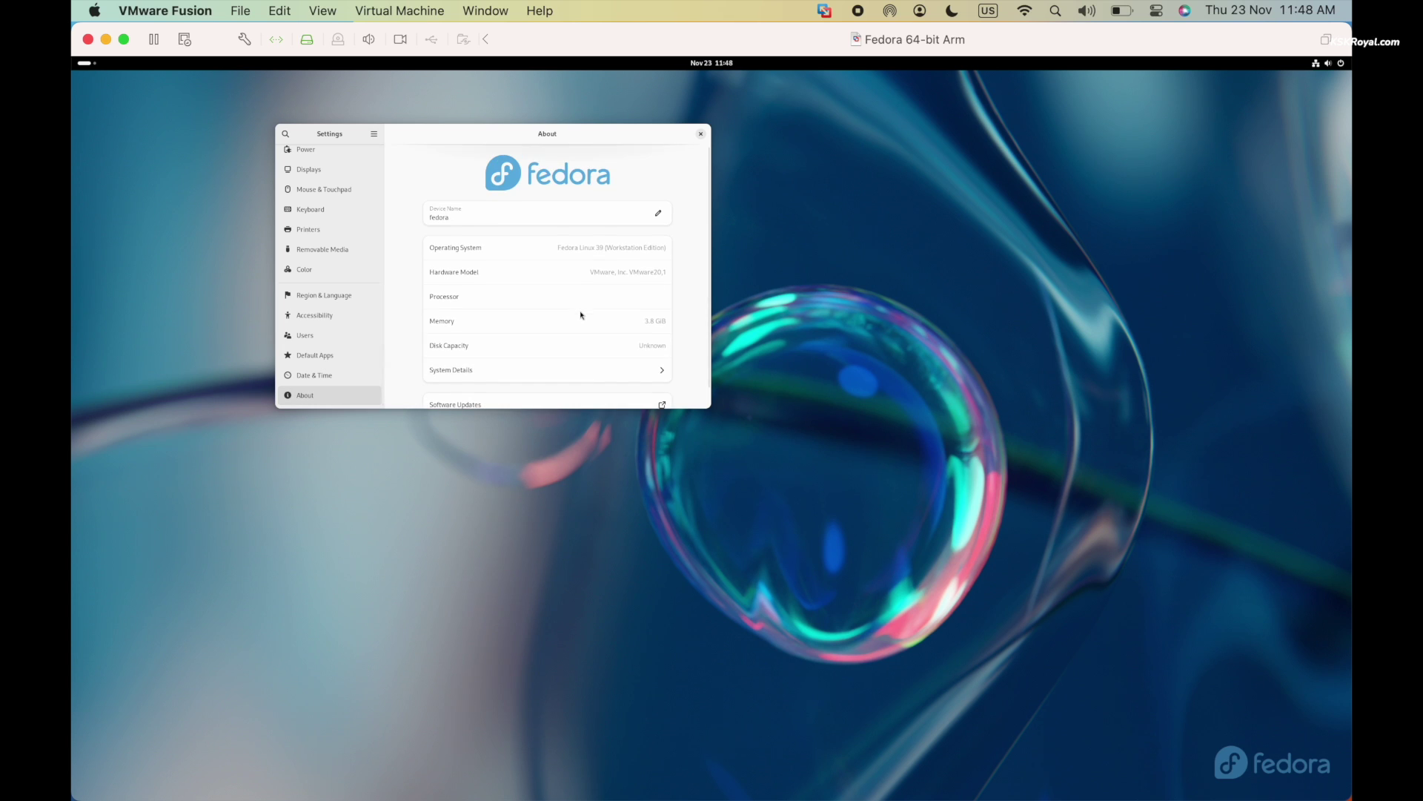
Set the Displays scale to 200% and keep the changes
click(327, 174)
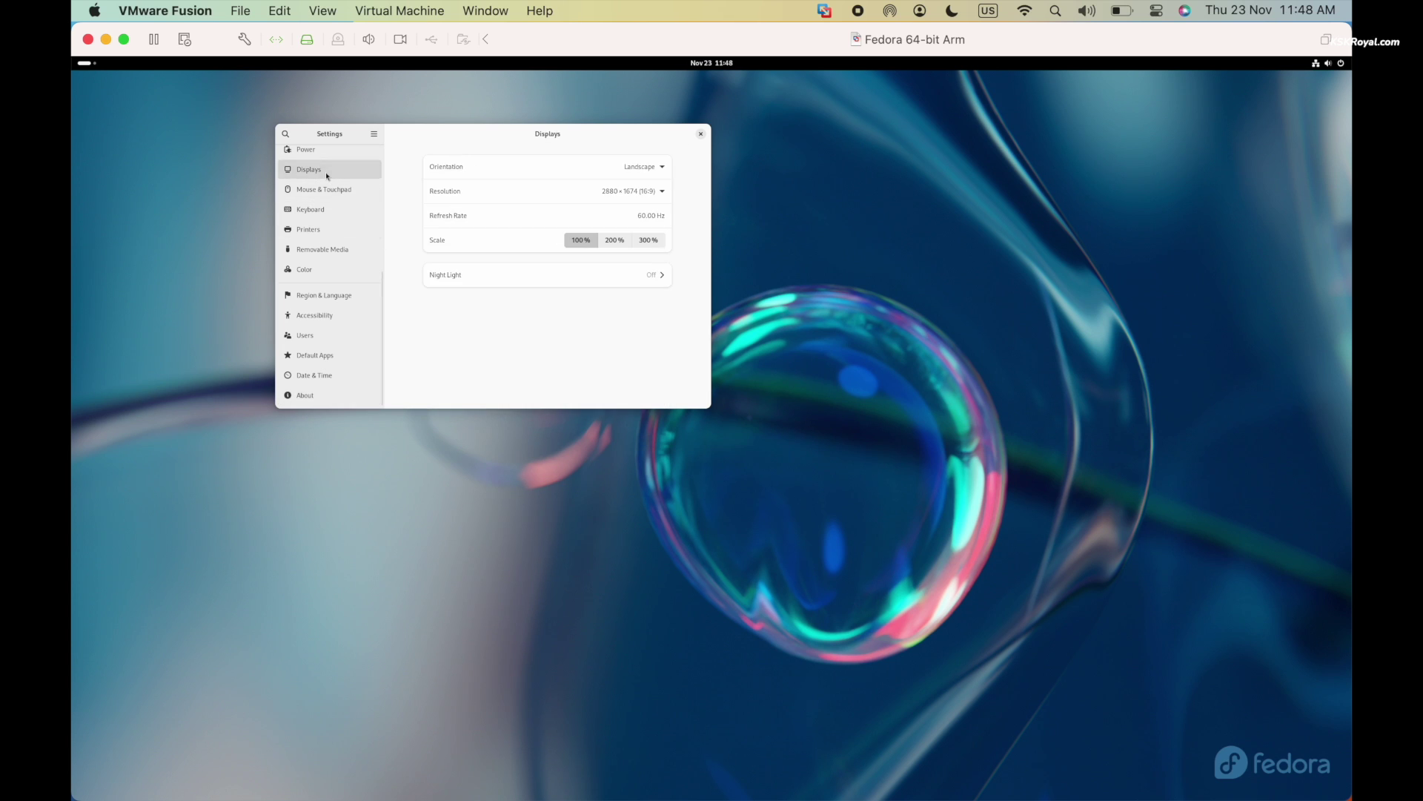
click(615, 239)
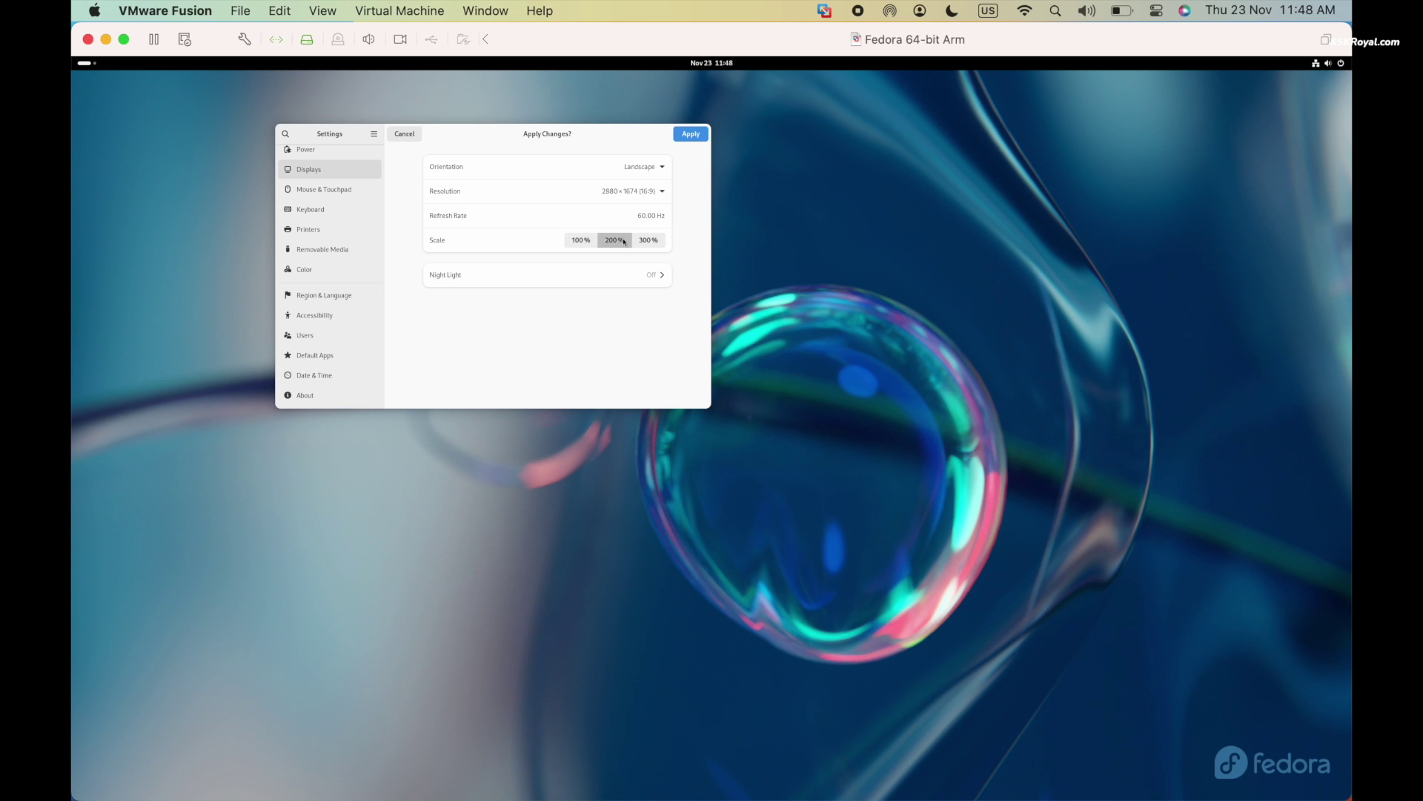
click(700, 134)
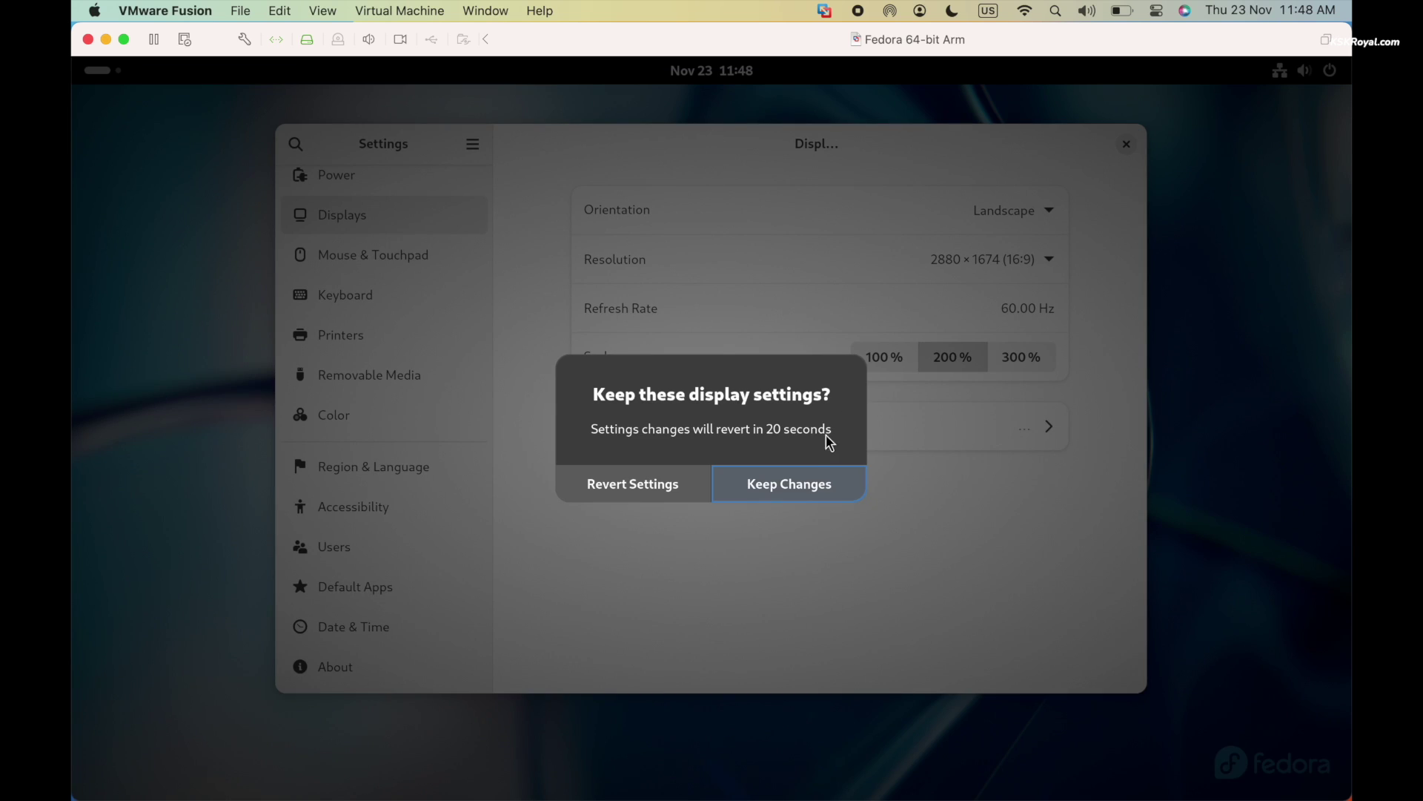
click(794, 478)
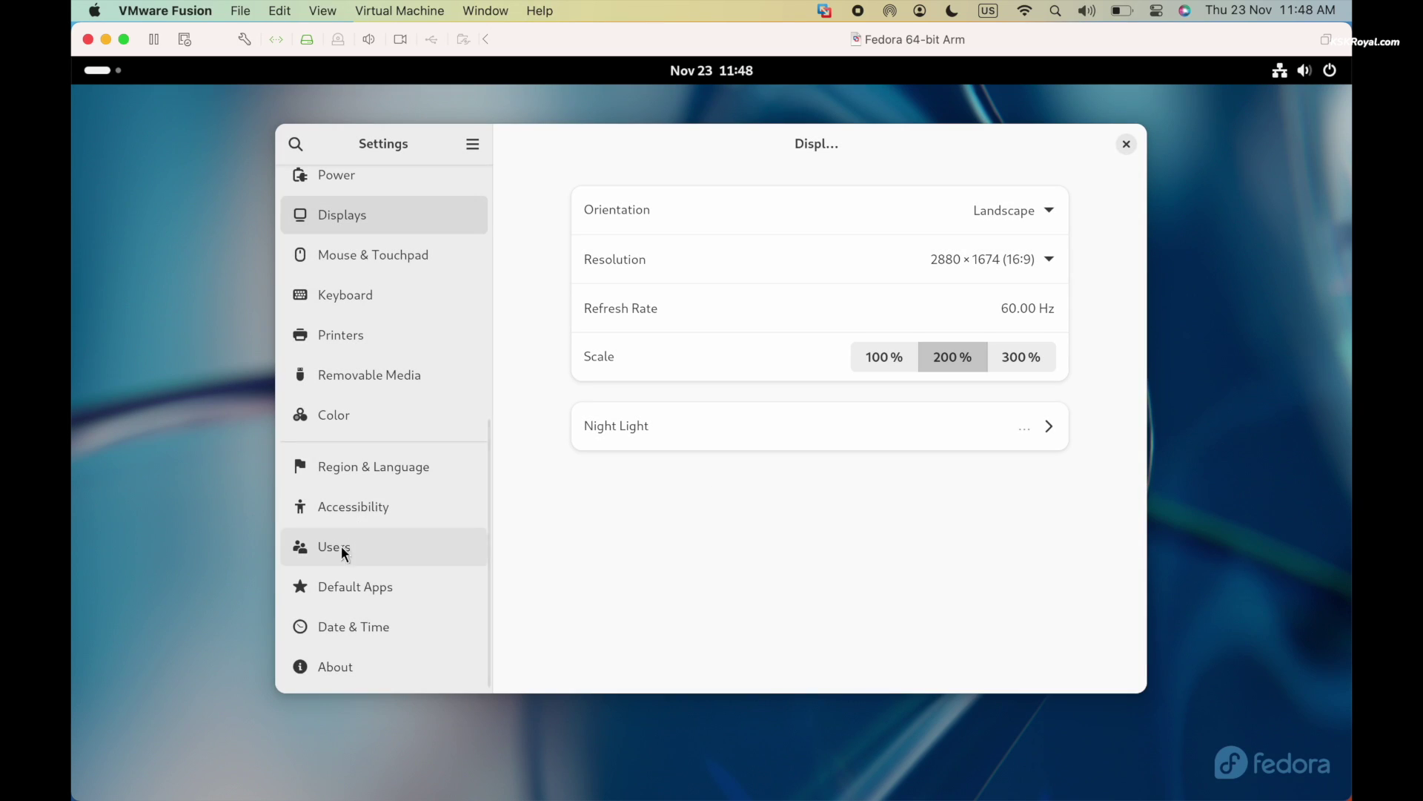
Review the System Details on the About page, then close them
click(379, 664)
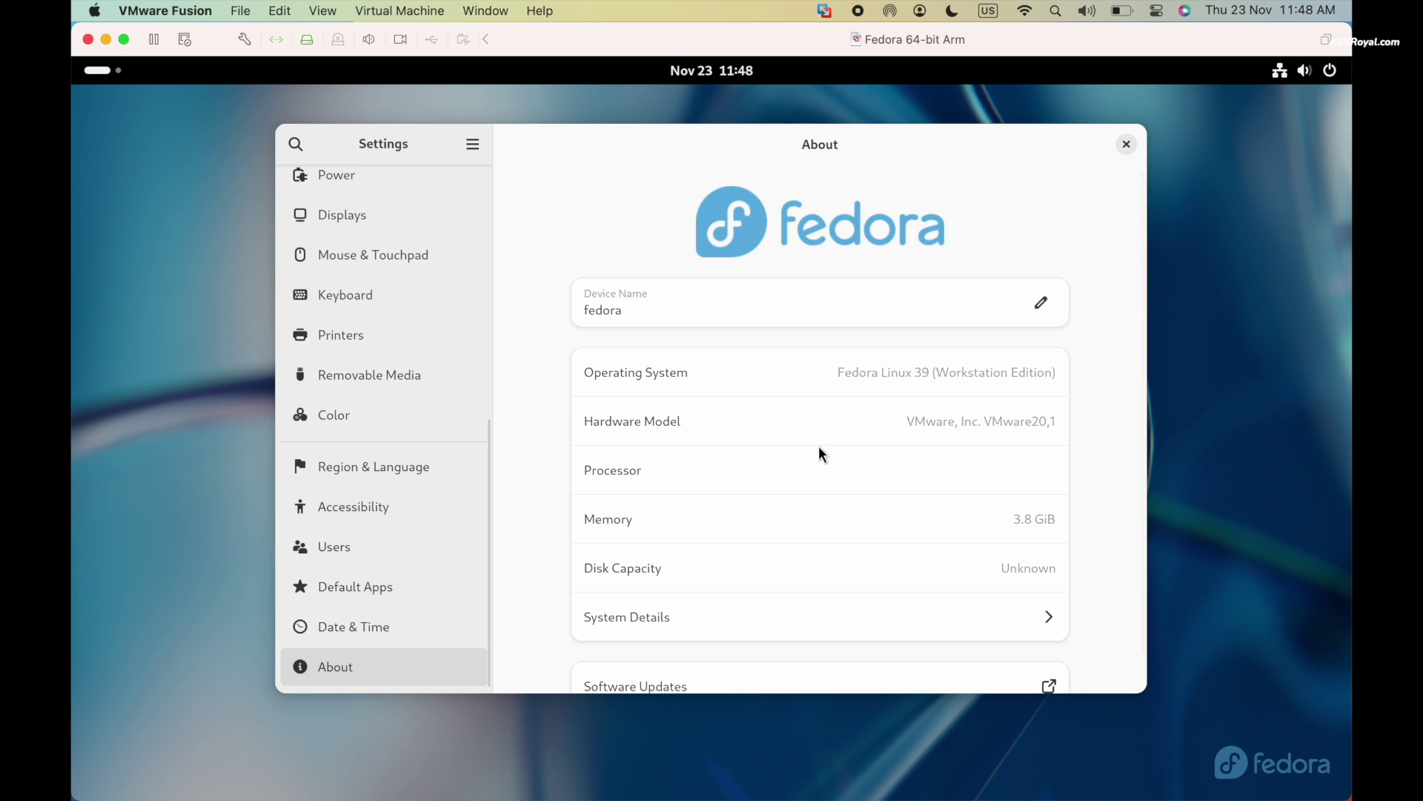
scroll(913, 496, down, 1)
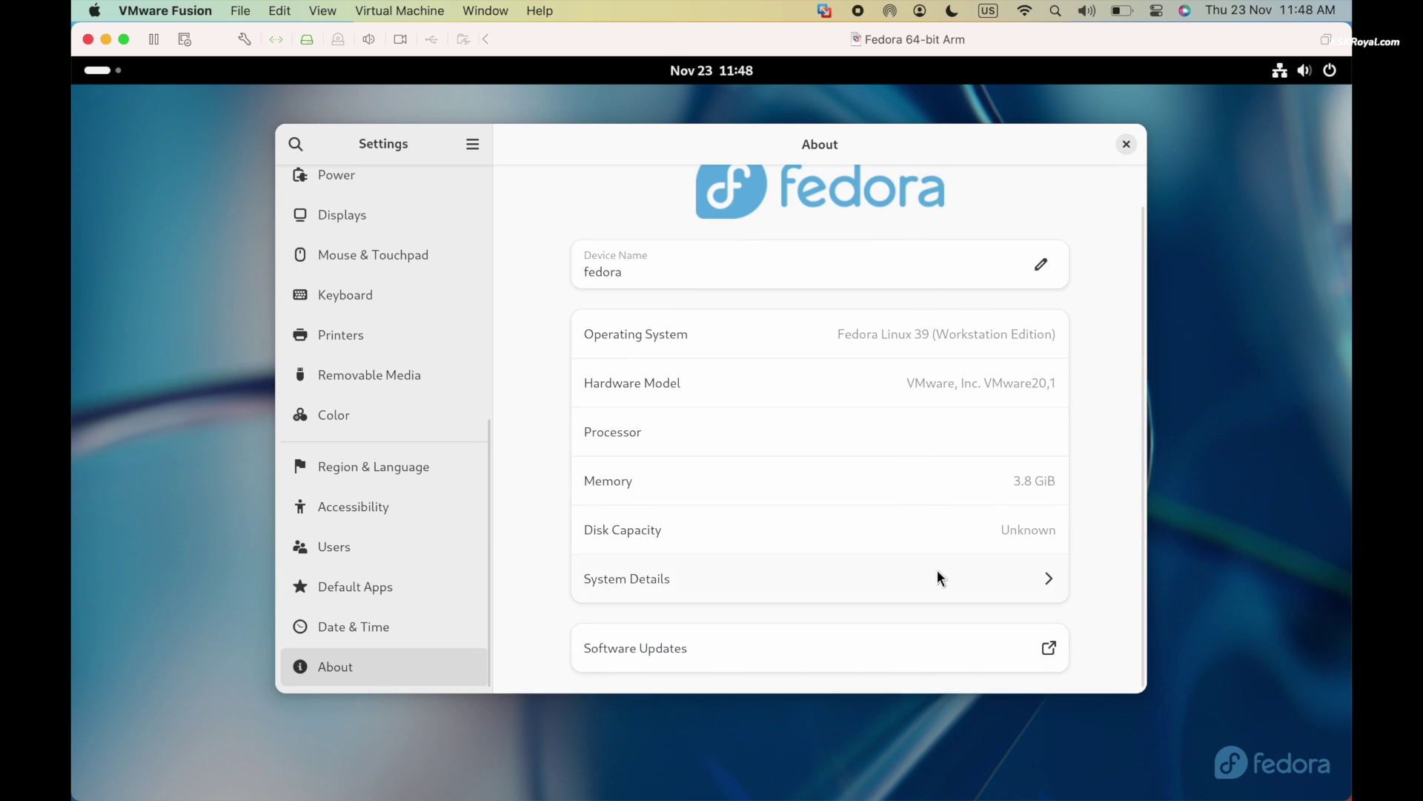
click(938, 577)
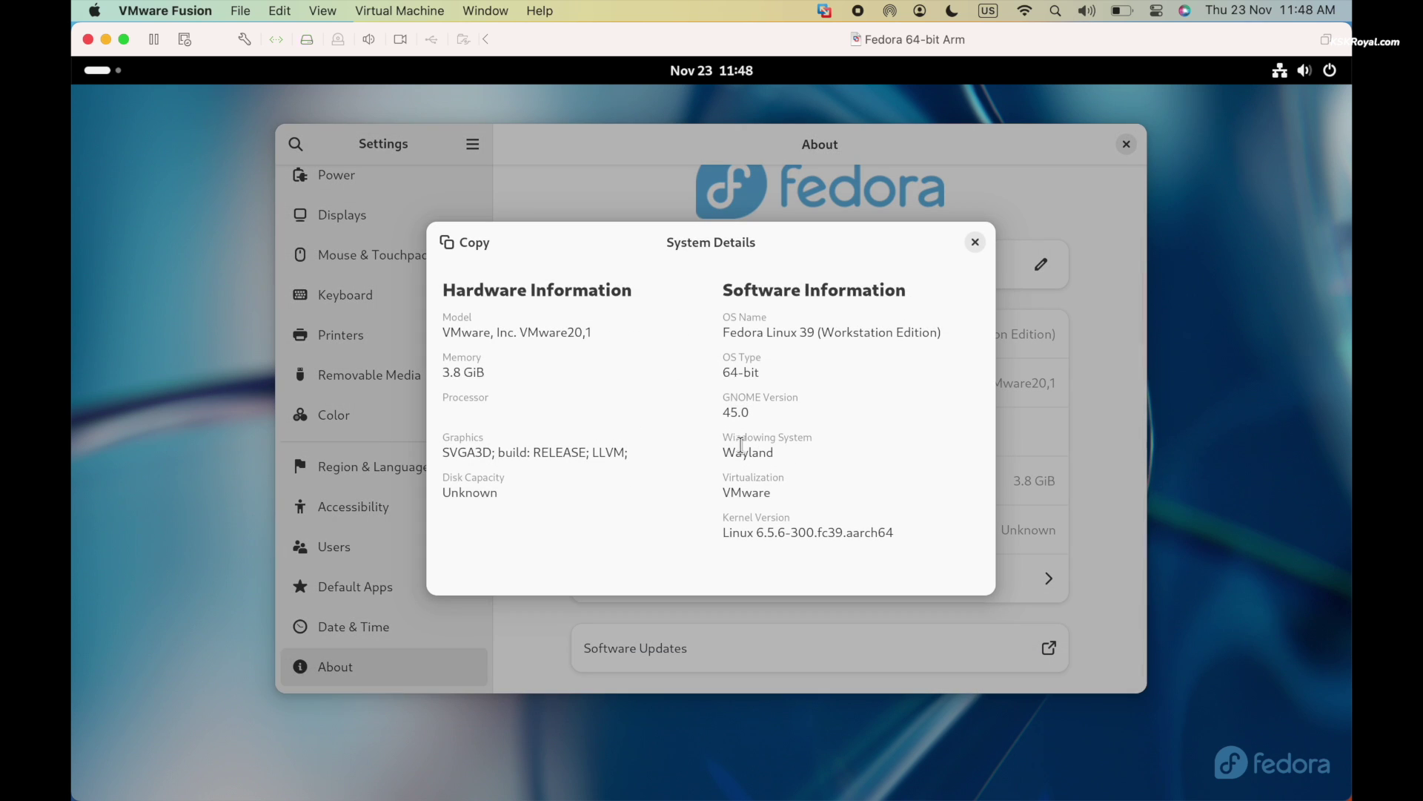
click(975, 243)
Close Settings and open a maximized Terminal with enlarged text
click(1126, 145)
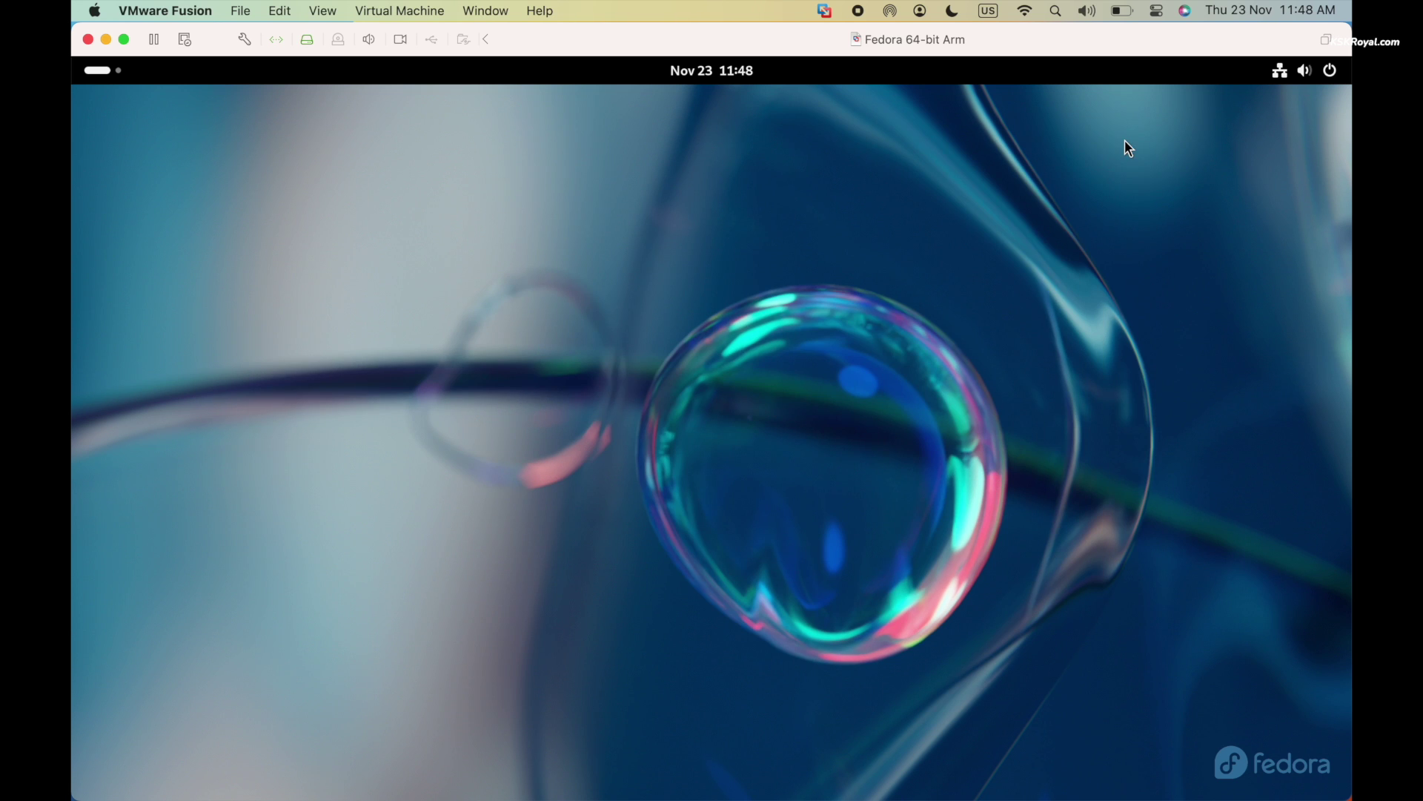
click(1306, 78)
click(700, 332)
key(super)
text(ter)
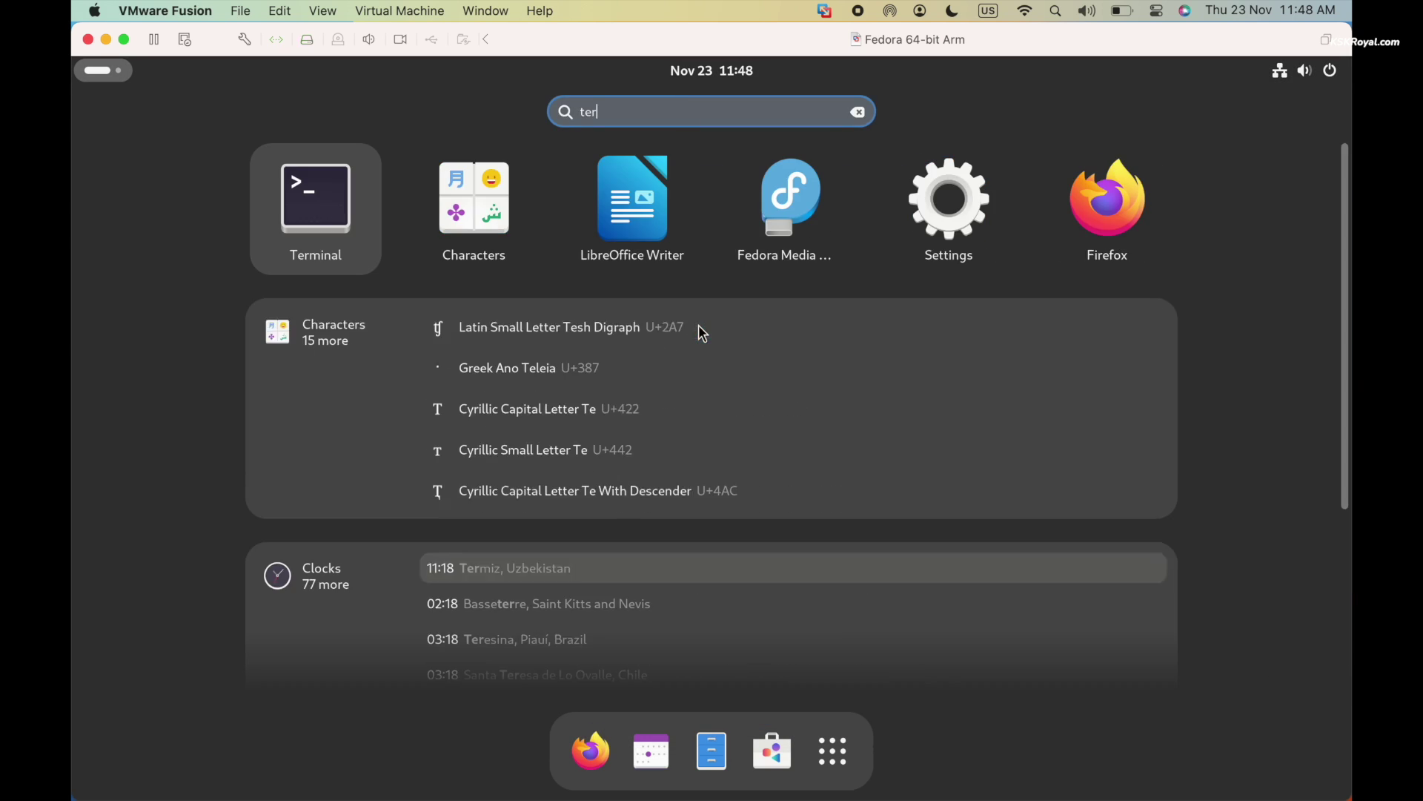
key(Return)
double_click(503, 203)
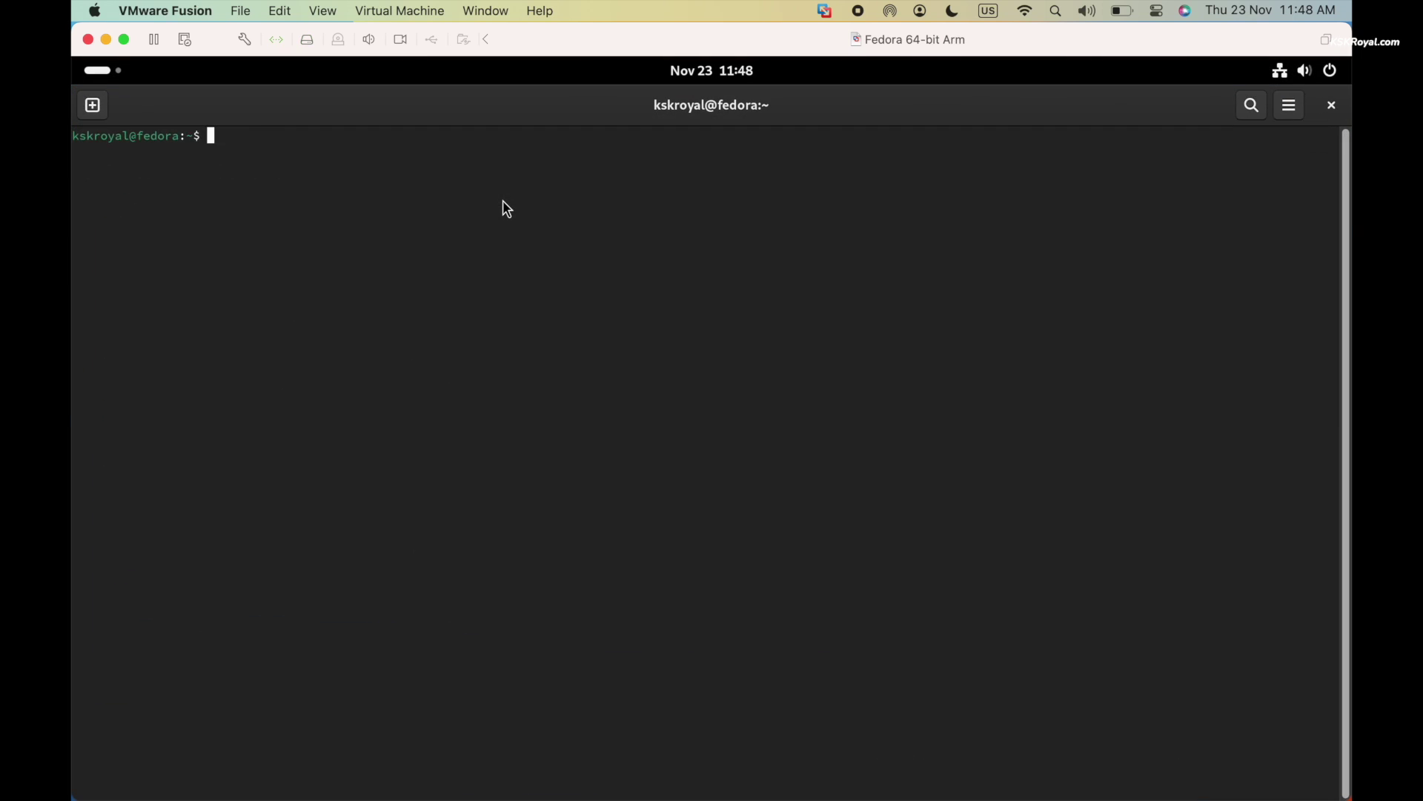
key(ctrl+plus)
key(ctrl+plus)
key(ctrl+plus)
key(ctrl+plus)
key(ctrl+plus)
key(ctrl+plus)
Run htop in the terminal, then switch from the full-screen guest to the macOS desktop
text(sudo nano /etc/dn)
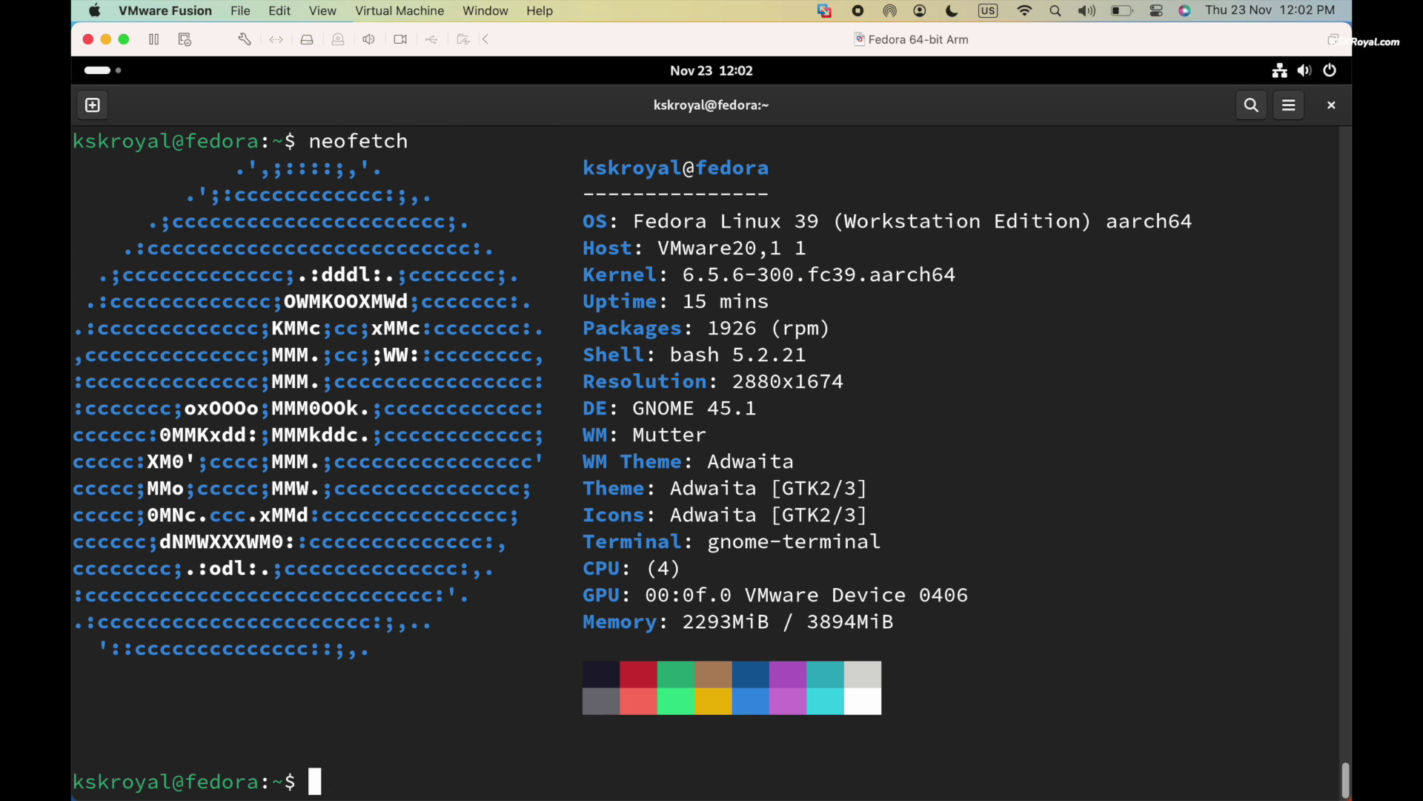
text(op)
key(Return)
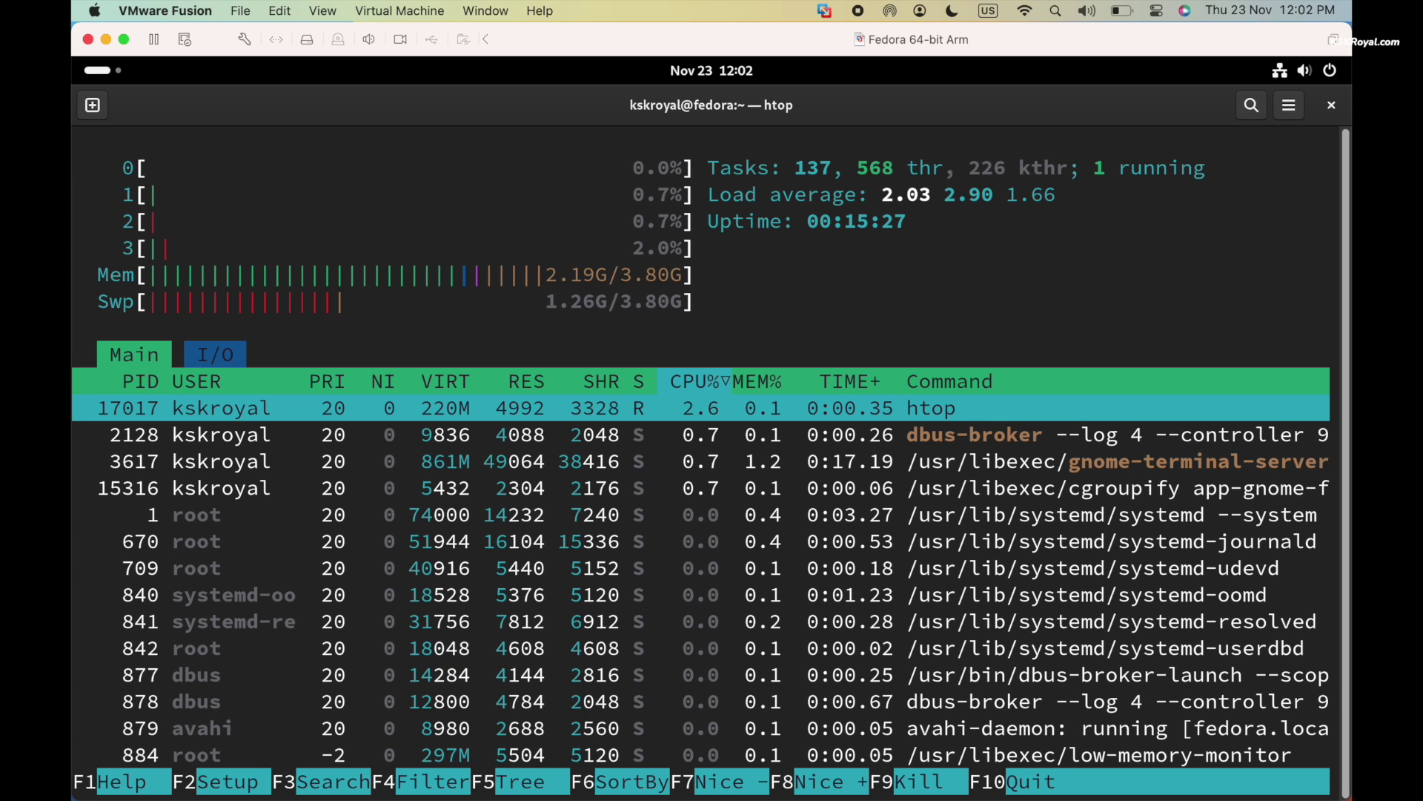
key(ctrl+Right)
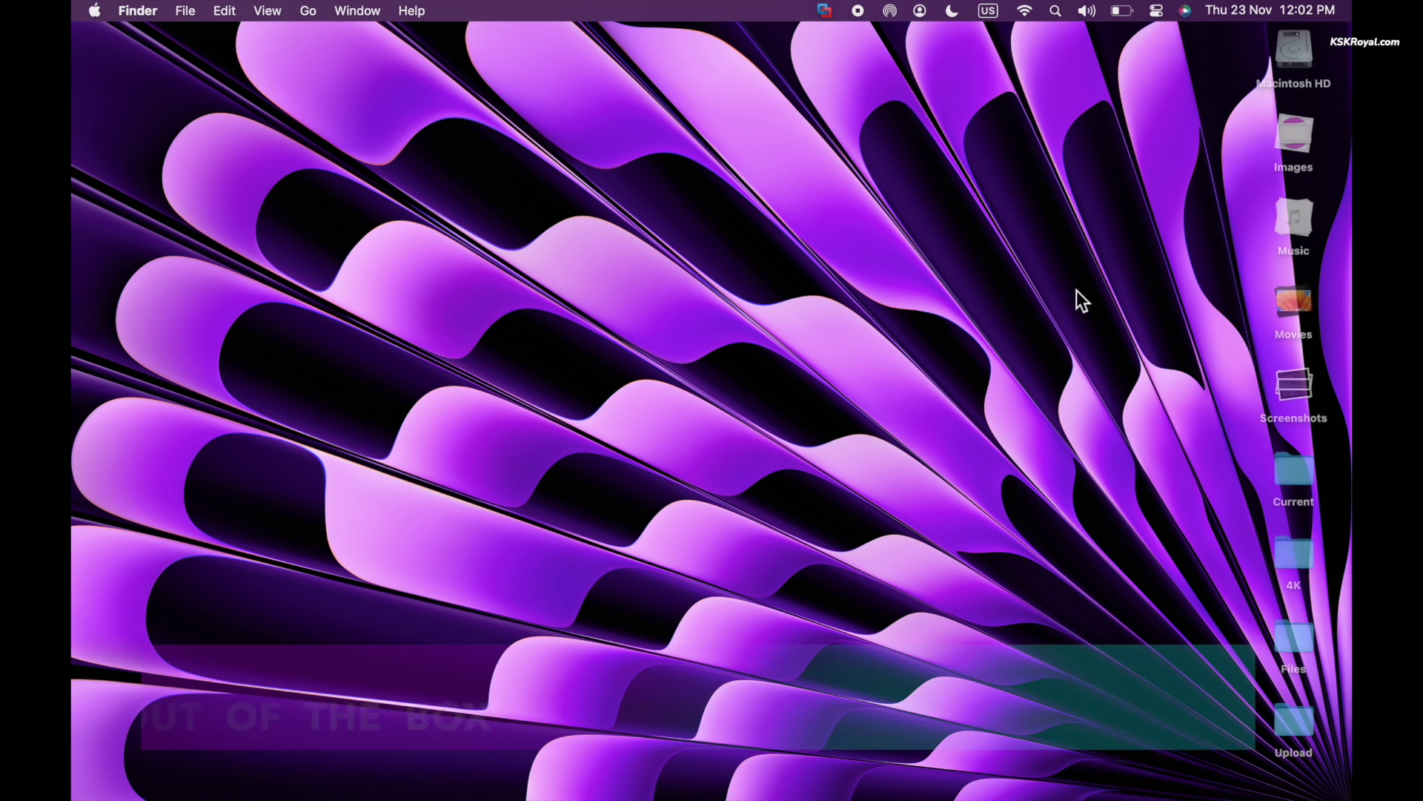
Copy the Fedora download page URL from the Mac's Firefox and load it in a new guest Firefox tab
click(504, 778)
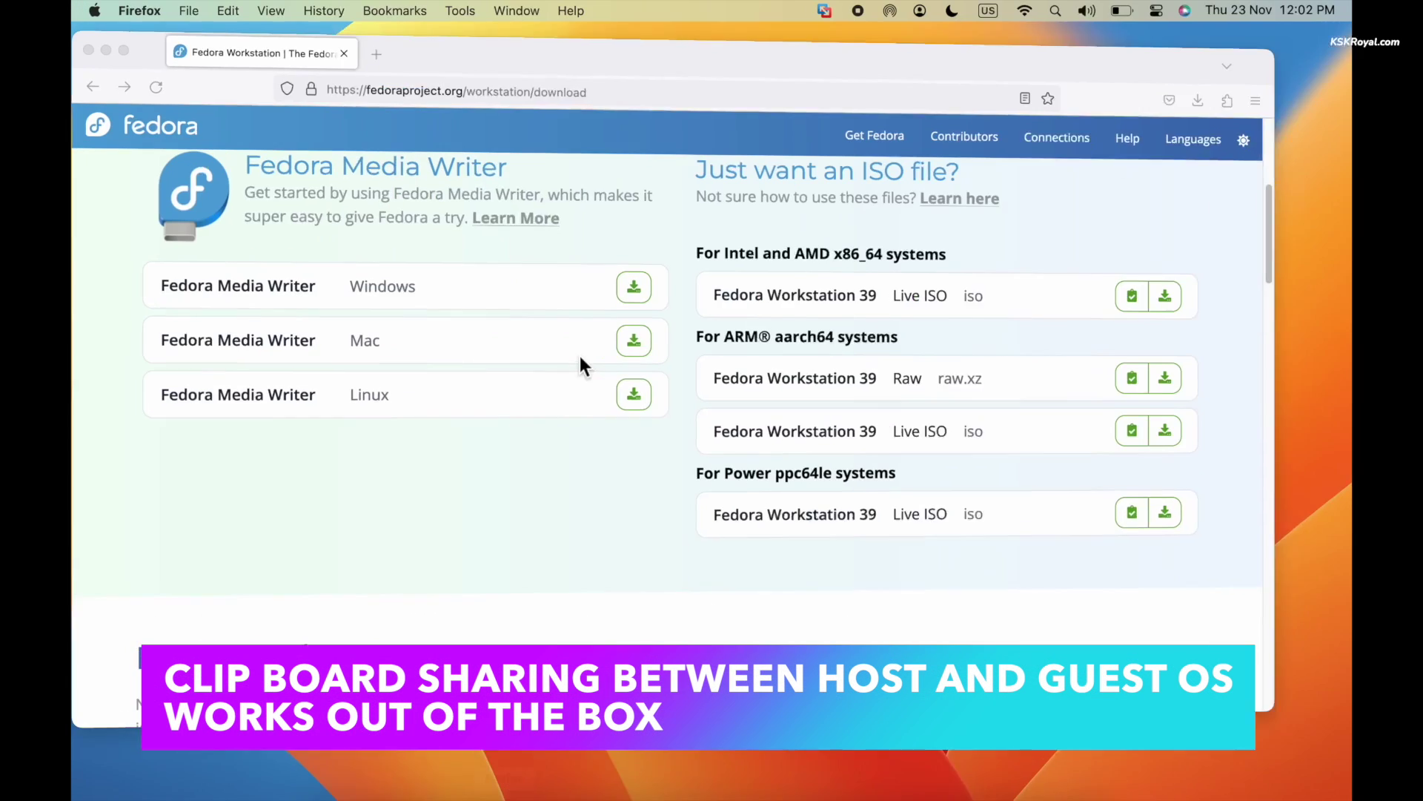
click(463, 80)
key(ctrl+c)
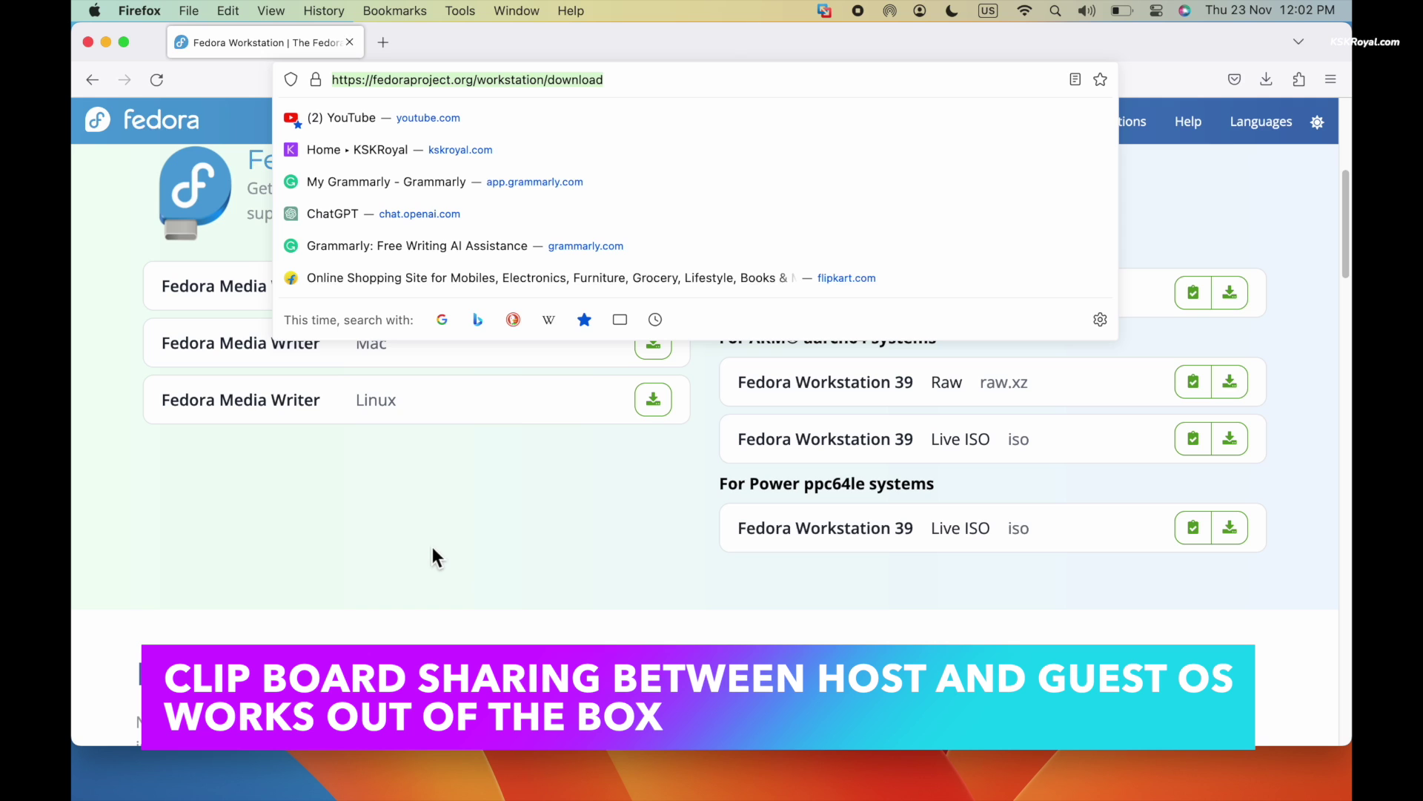
key(super+Tab)
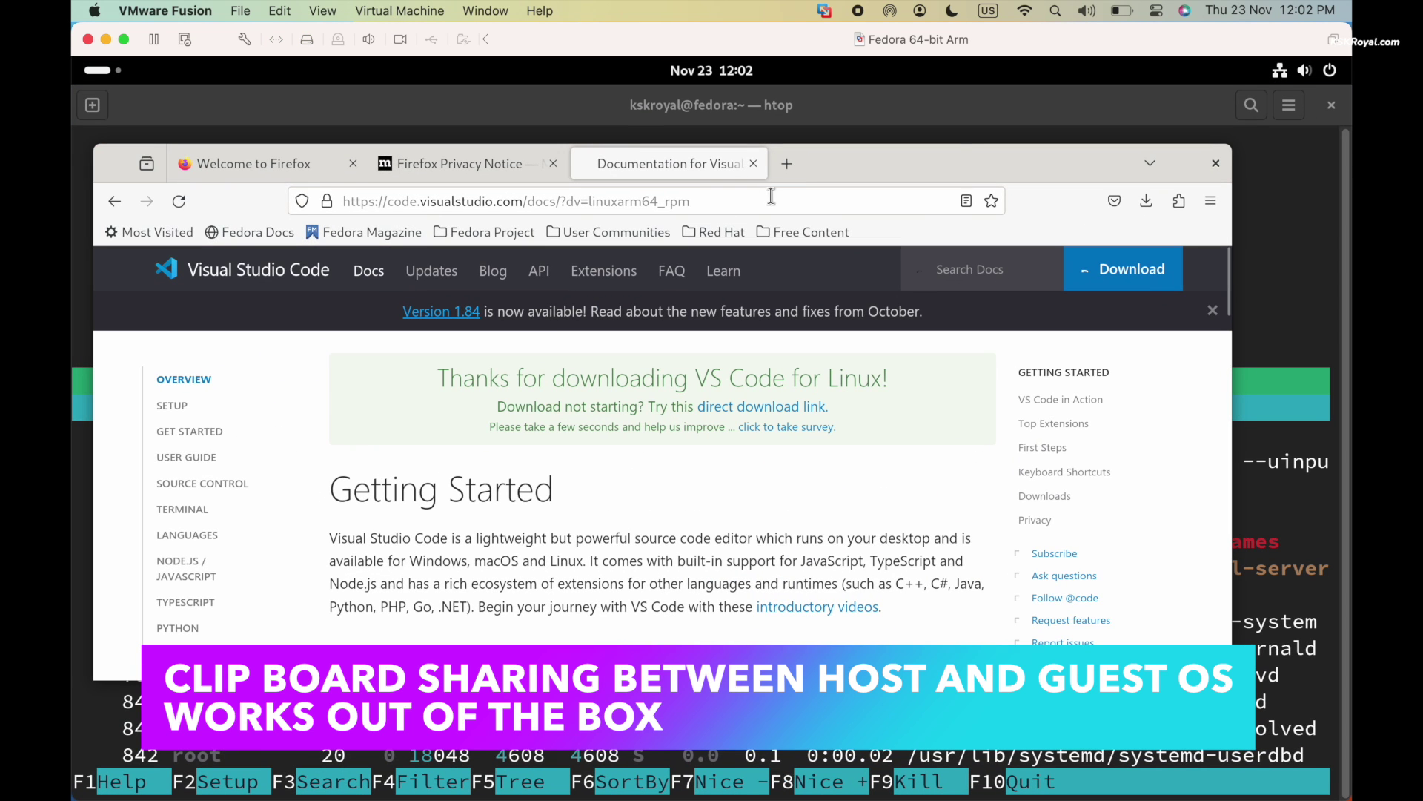
click(785, 168)
key(ctrl+v)
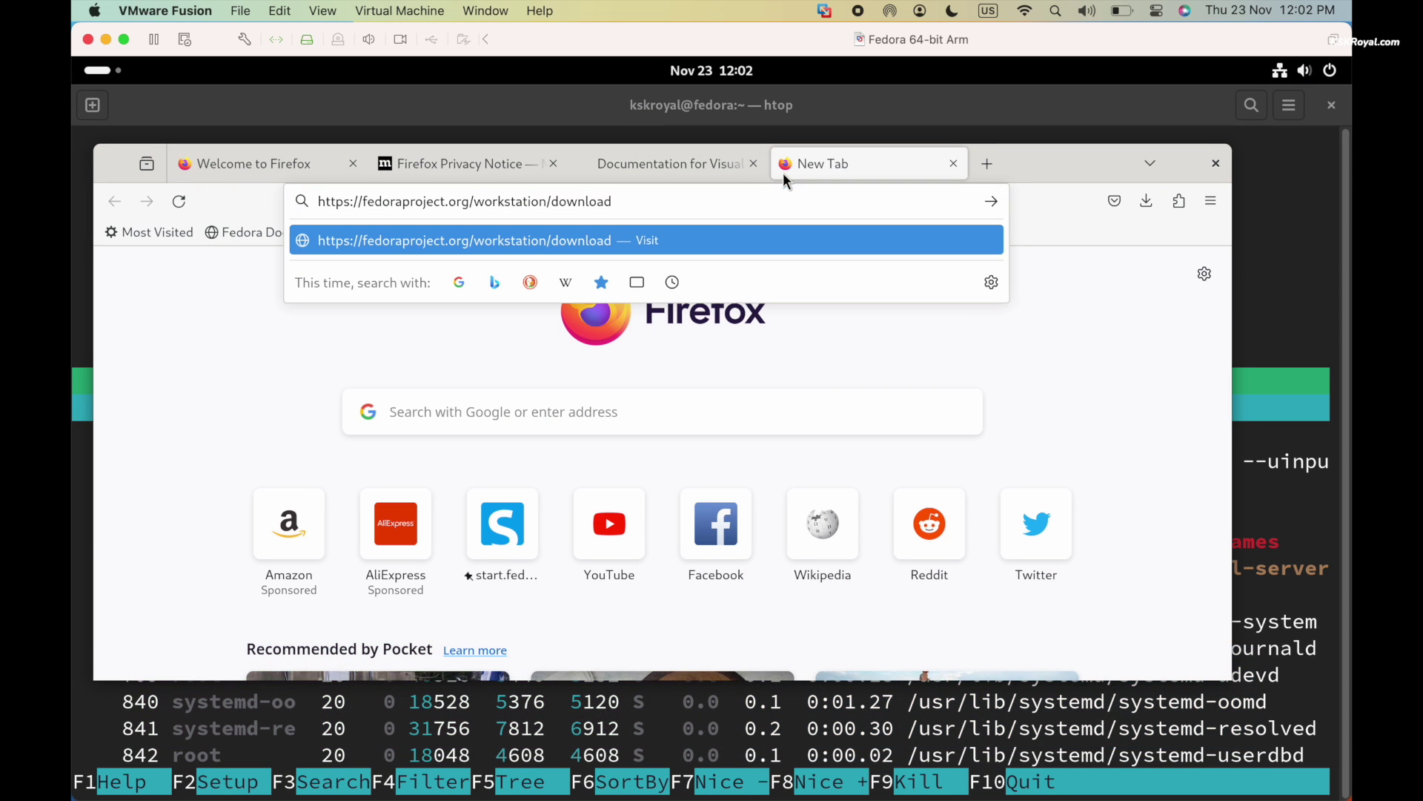
key(Return)
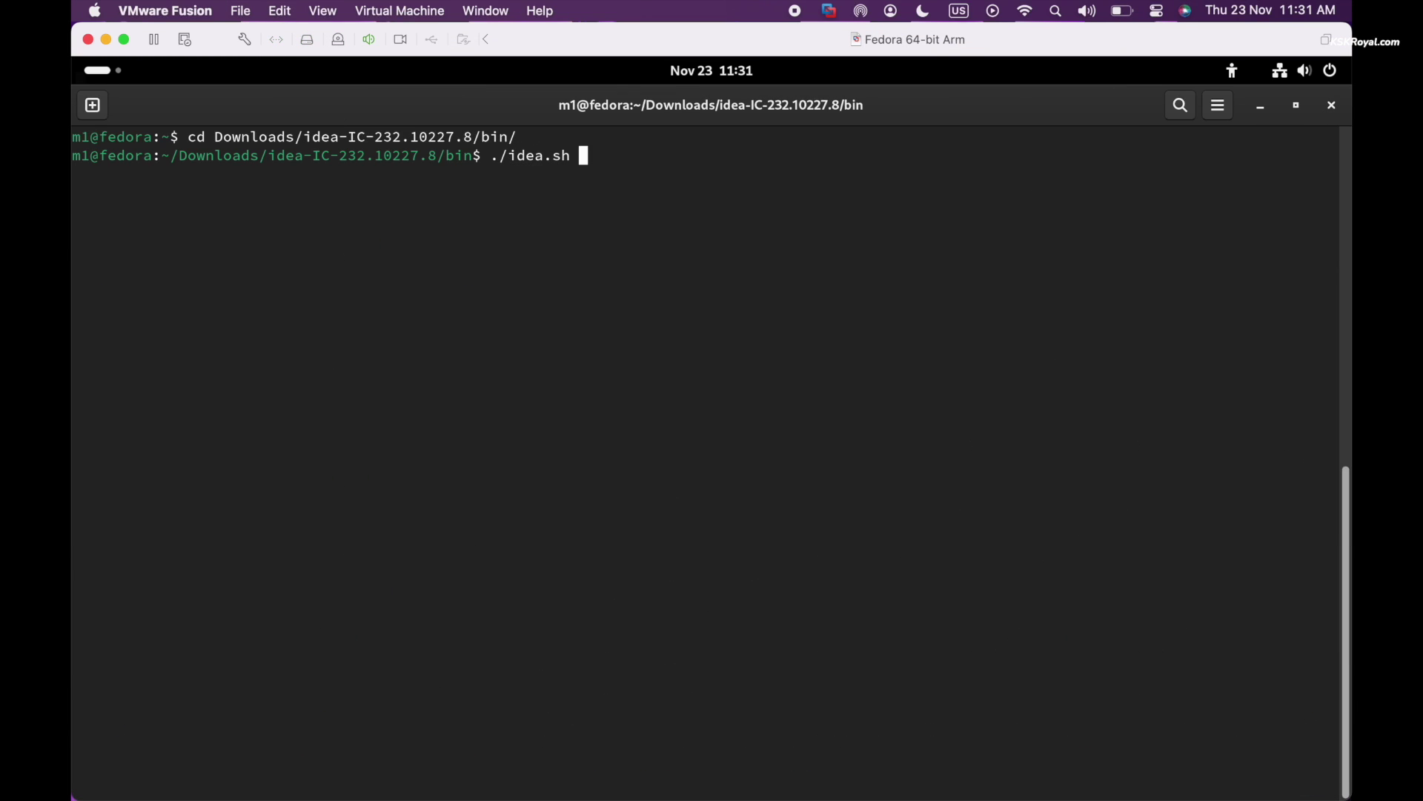
Launch IntelliJ IDEA with ./idea.sh and run the JavaFX demo showing a red-ringed black circle
key(Return)
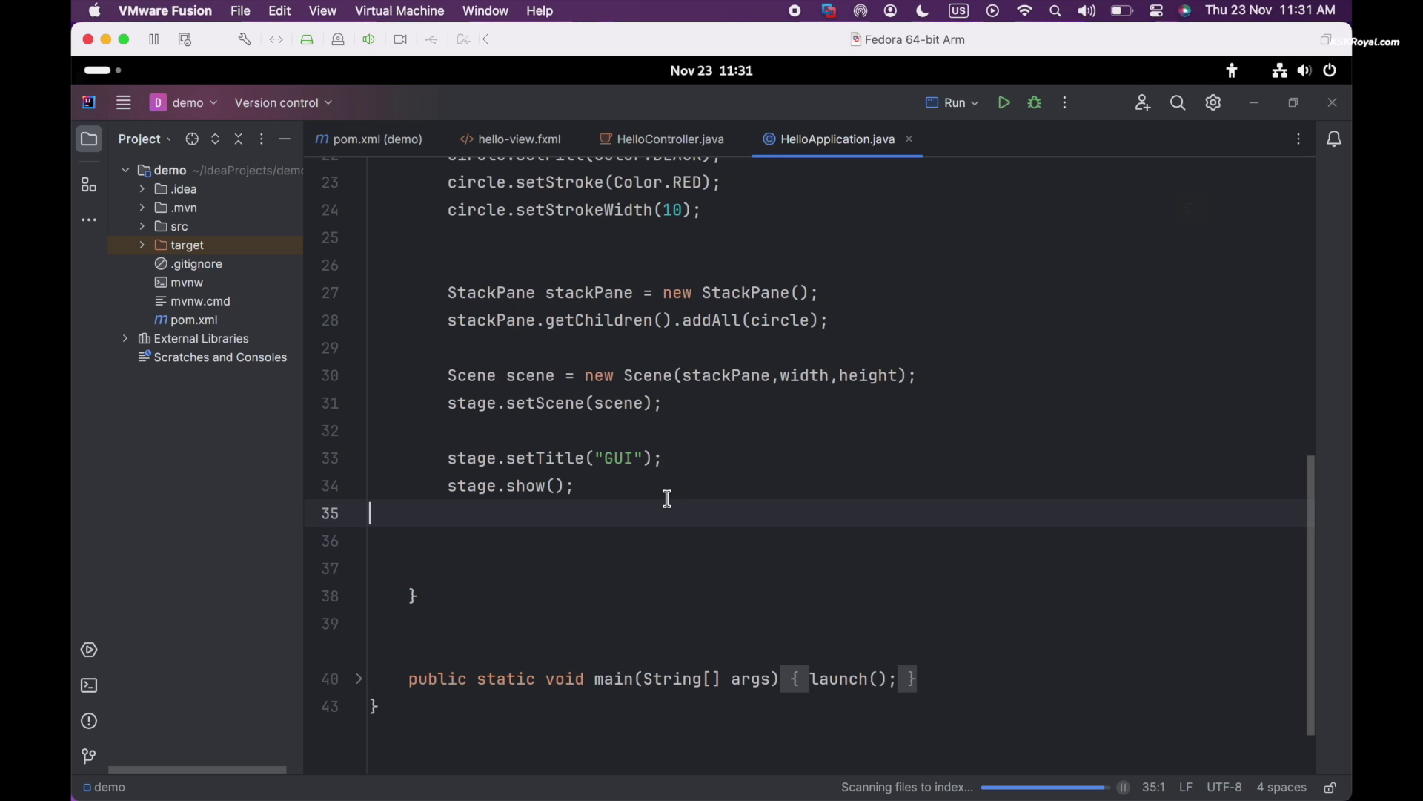
scroll(667, 498, up, 7)
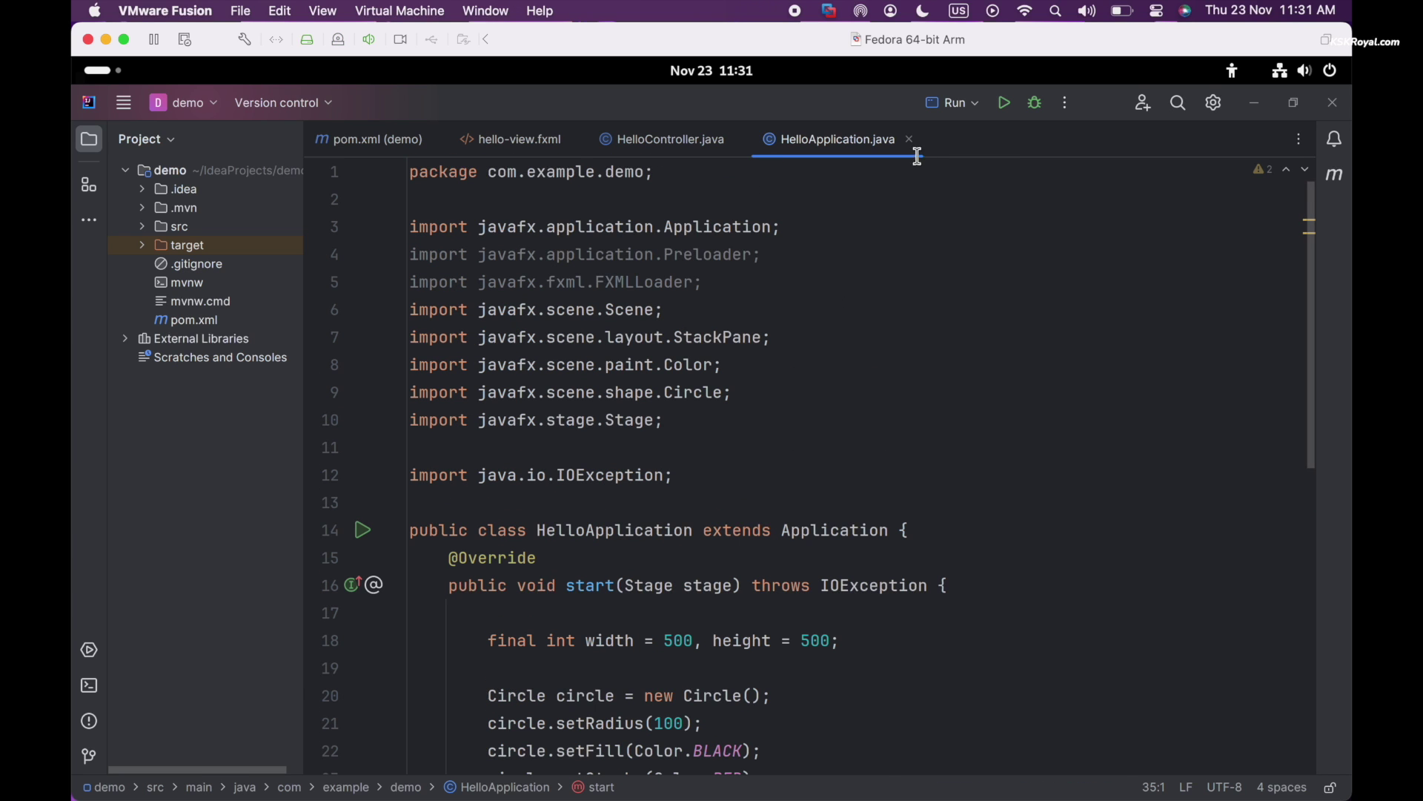
click(1005, 106)
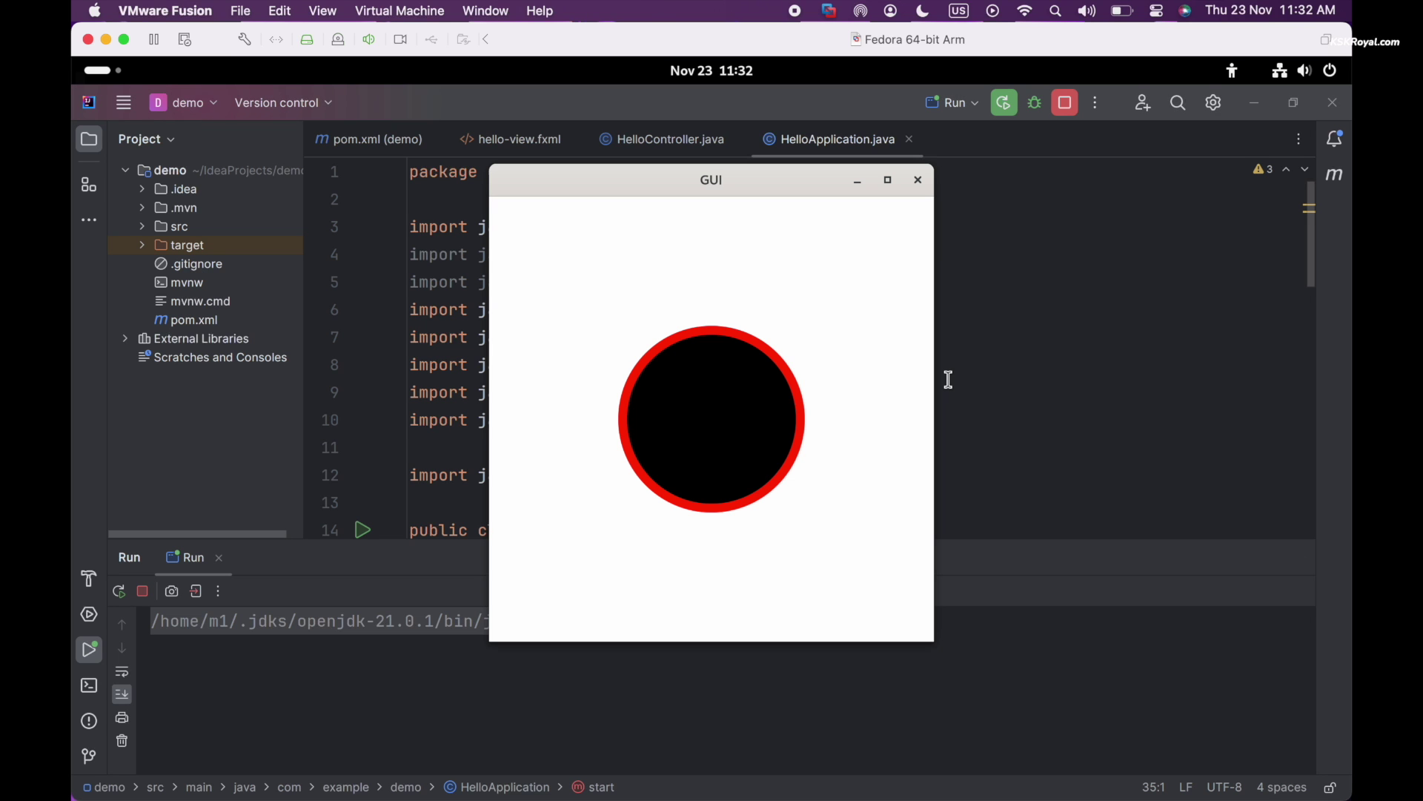
Toggle the GNOME Activities overview to view all open windows
click(104, 71)
click(104, 71)
click(104, 70)
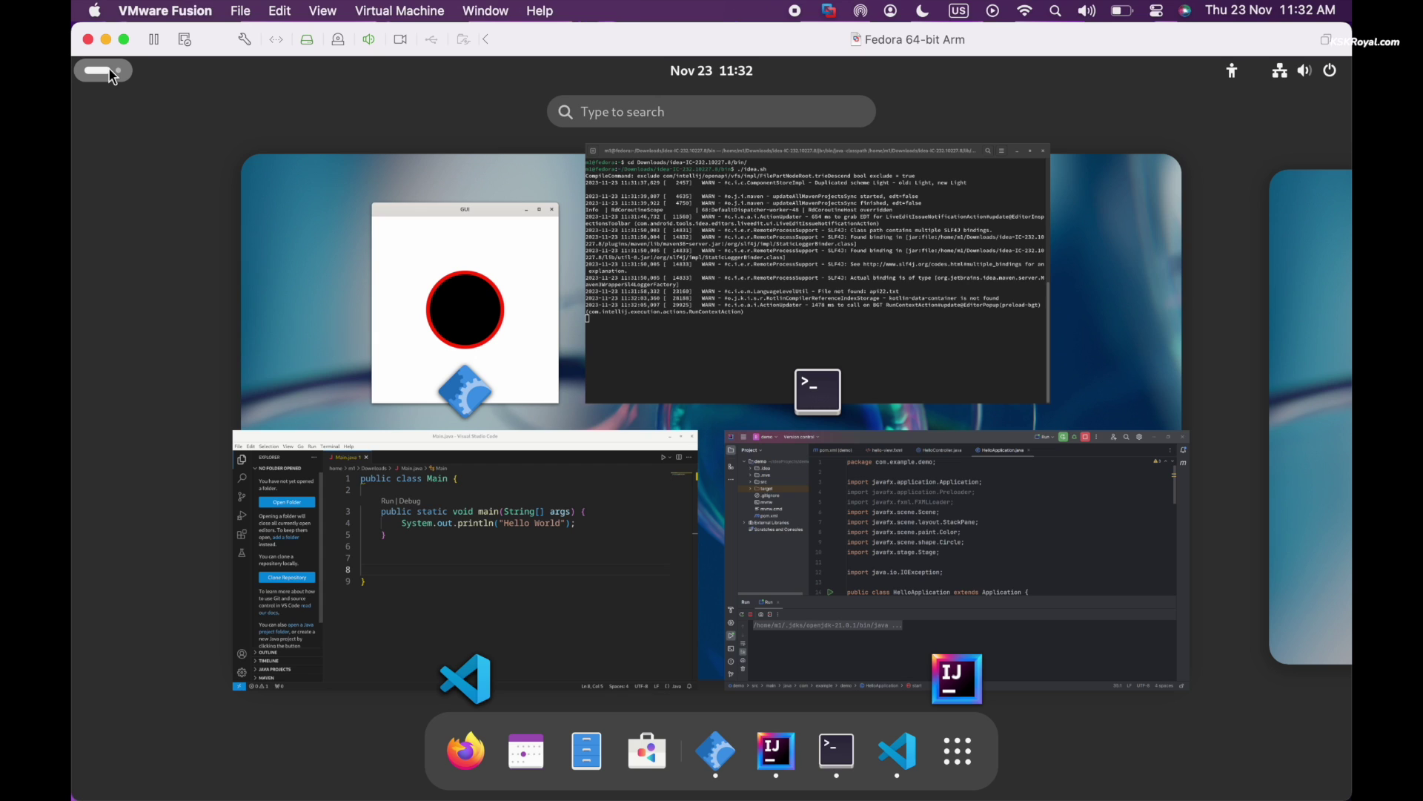
scroll(899, 454, down, 1)
scroll(899, 454, up, 1)
click(104, 70)
click(103, 70)
scroll(595, 269, down, 1)
scroll(594, 268, up, 1)
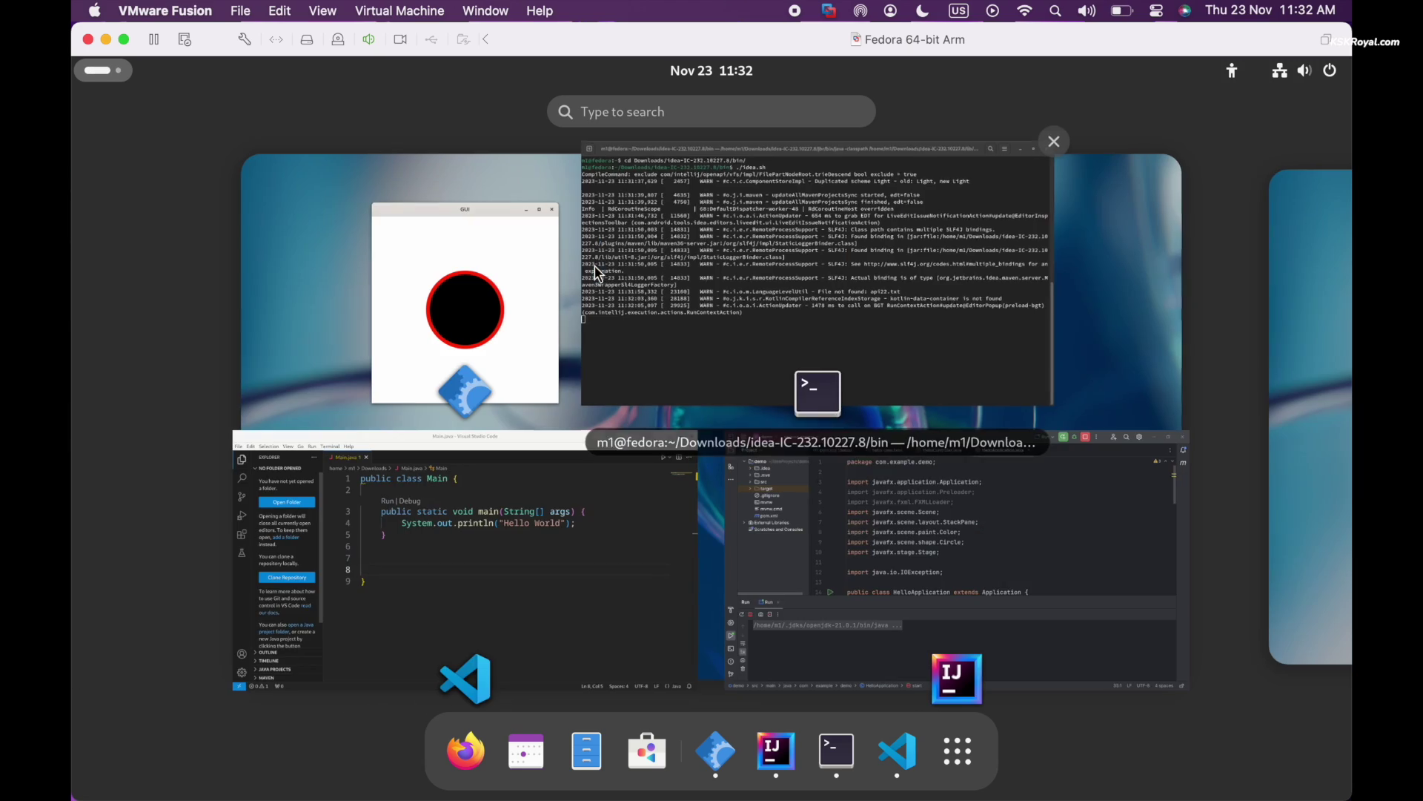
Power off the Fedora guest from its quick settings power menu
click(957, 755)
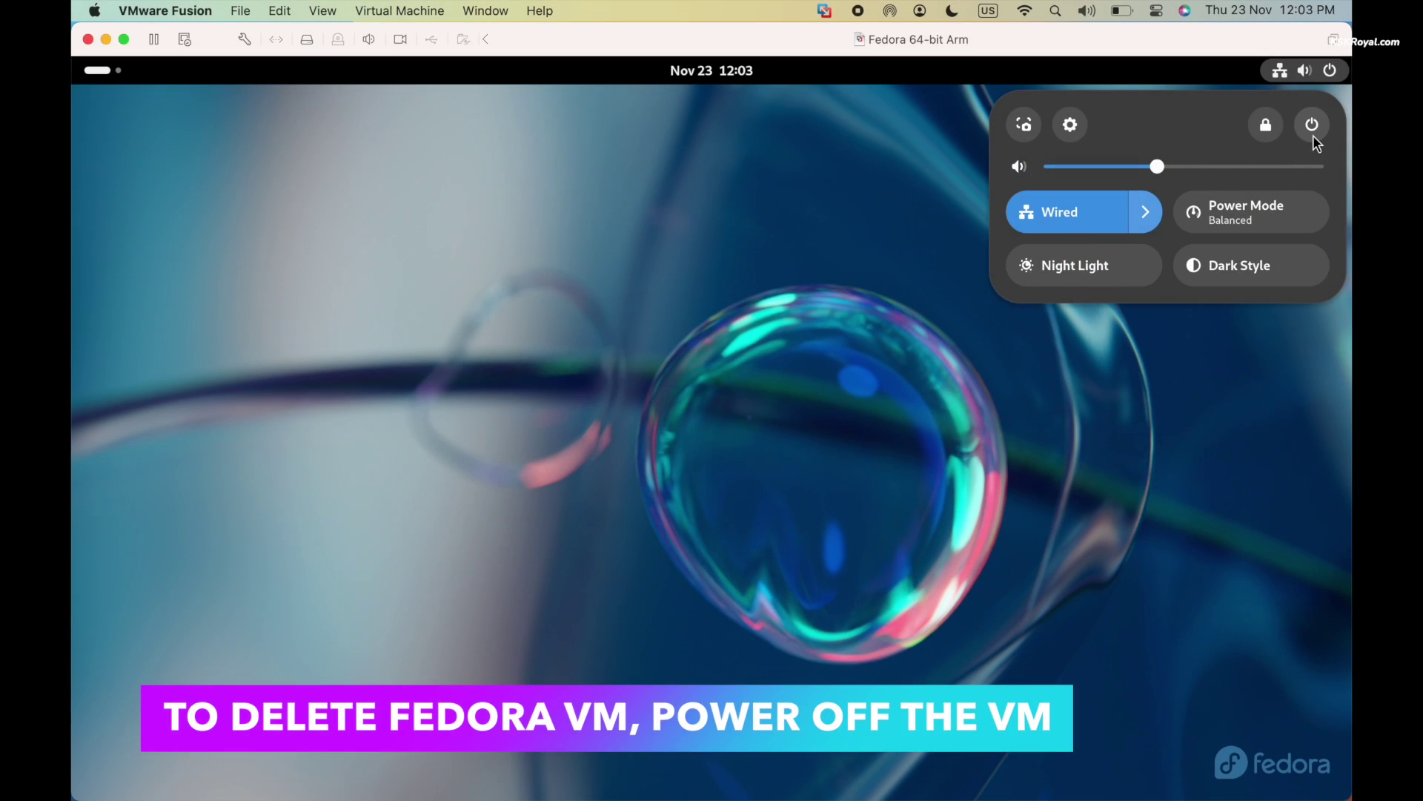
click(1312, 124)
click(1121, 297)
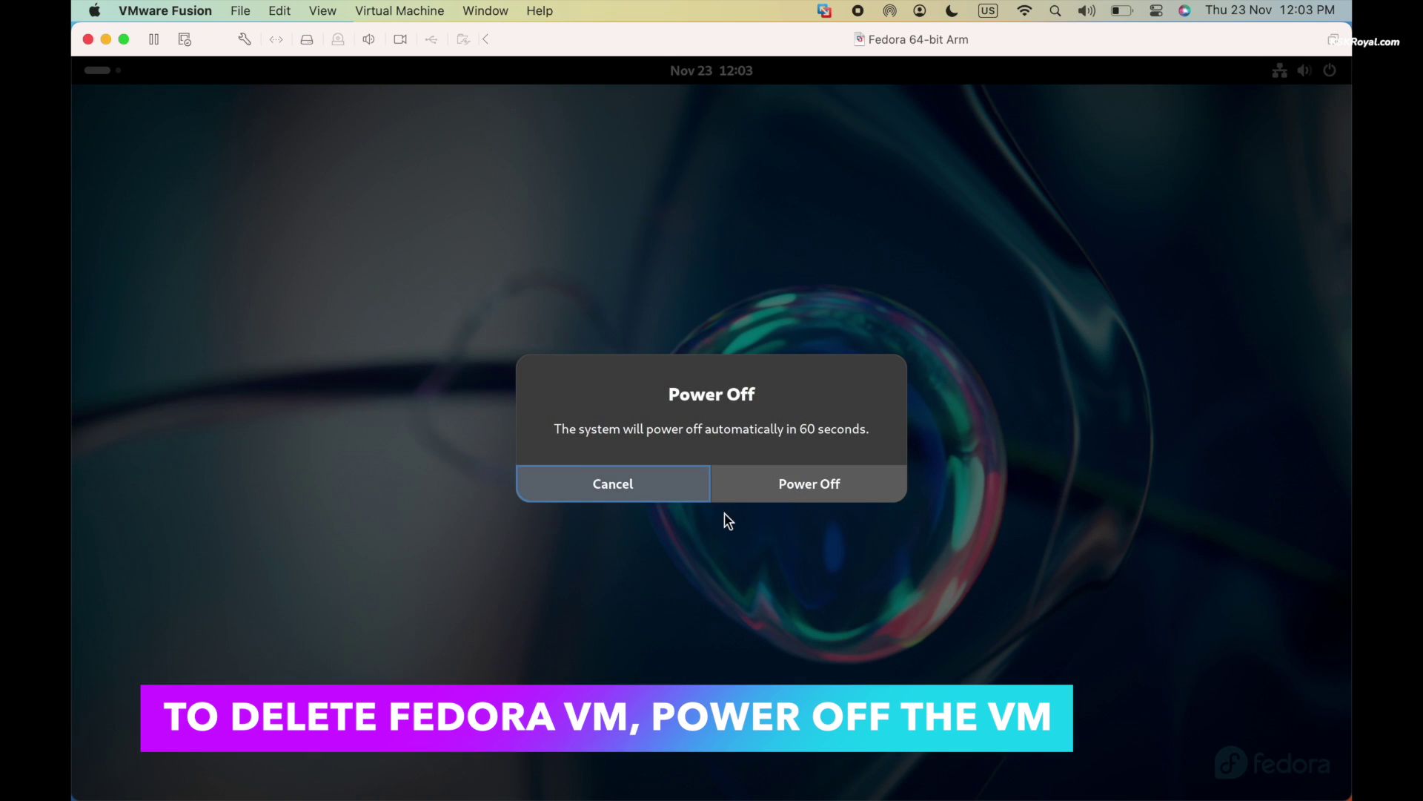
click(773, 500)
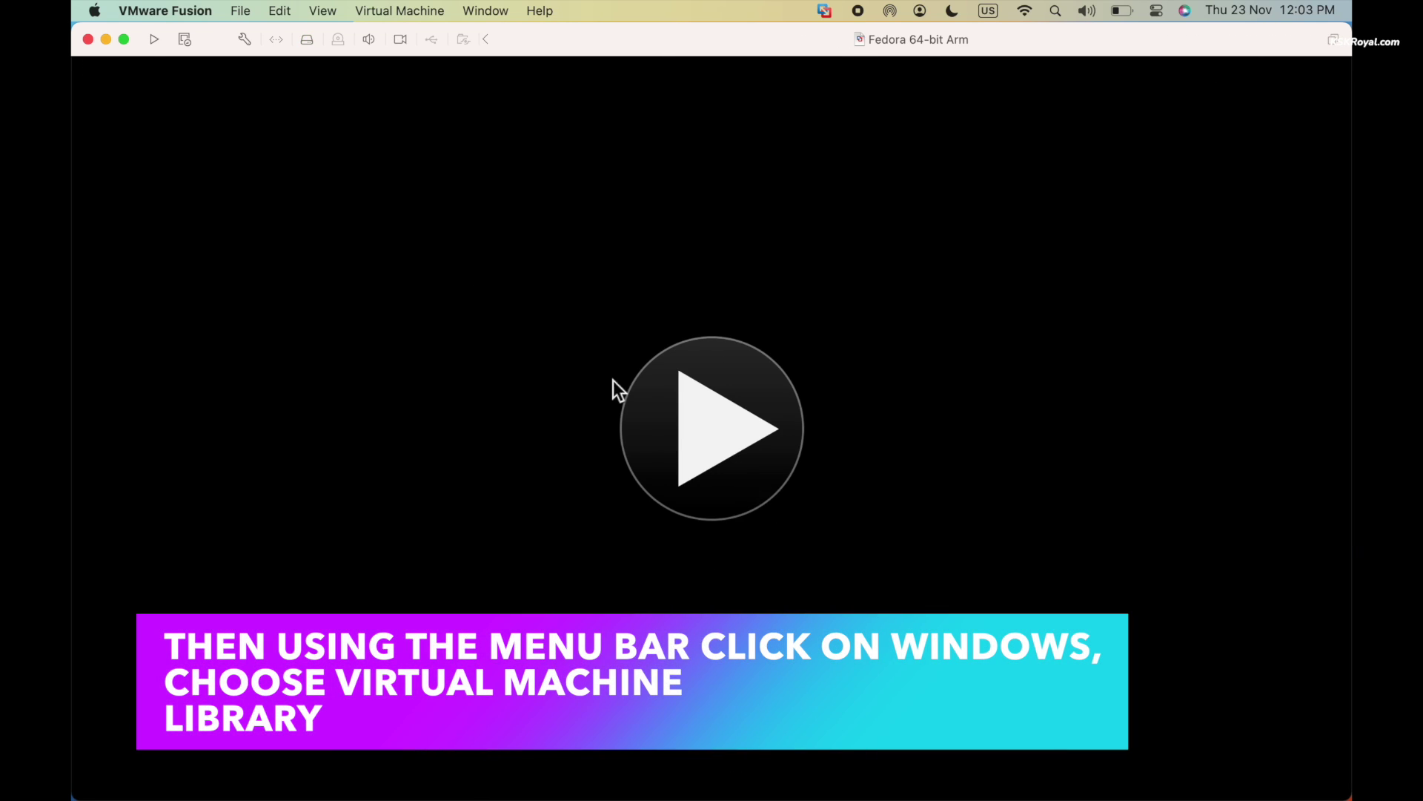
Choose Delete for Fedora 64-bit Arm in the Virtual Machine Library
click(433, 9)
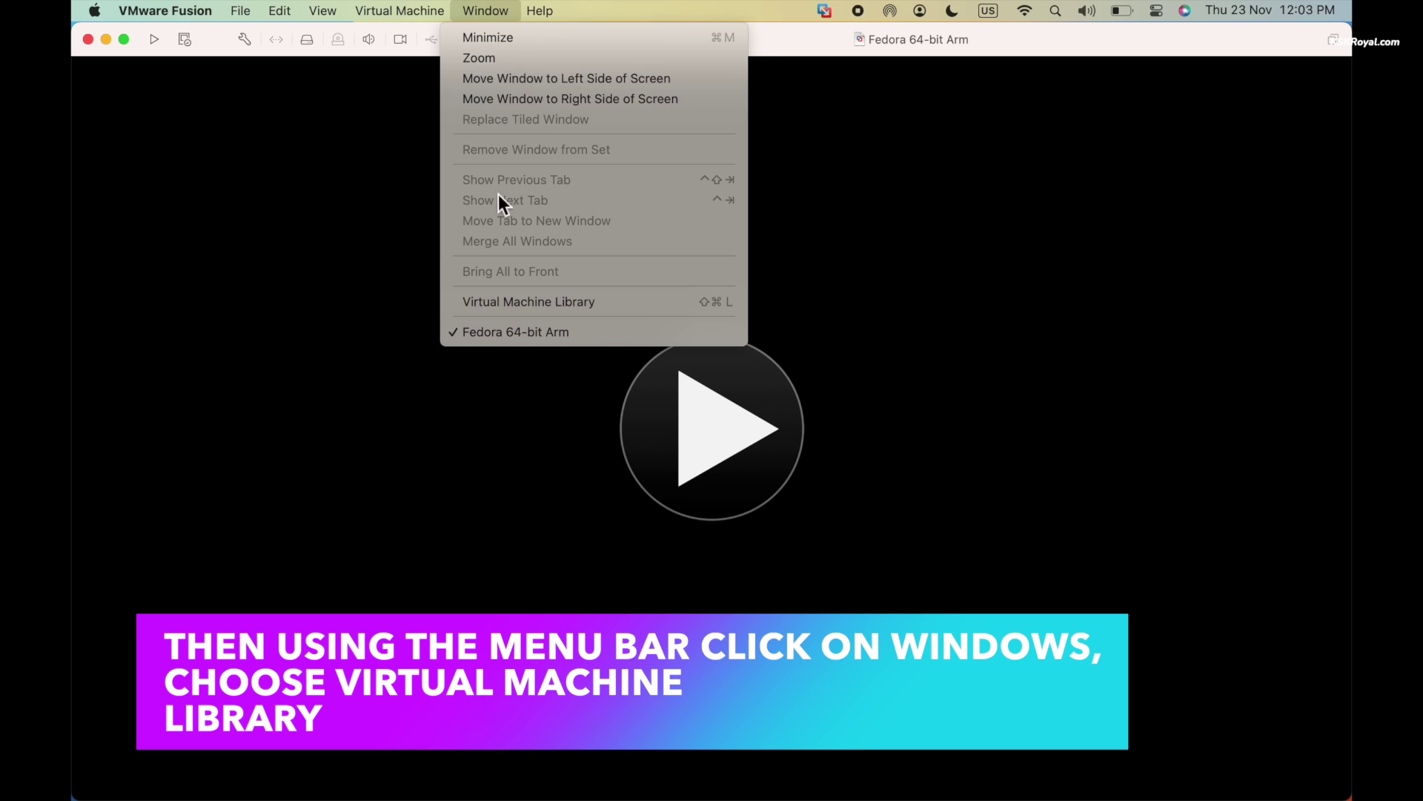
click(513, 300)
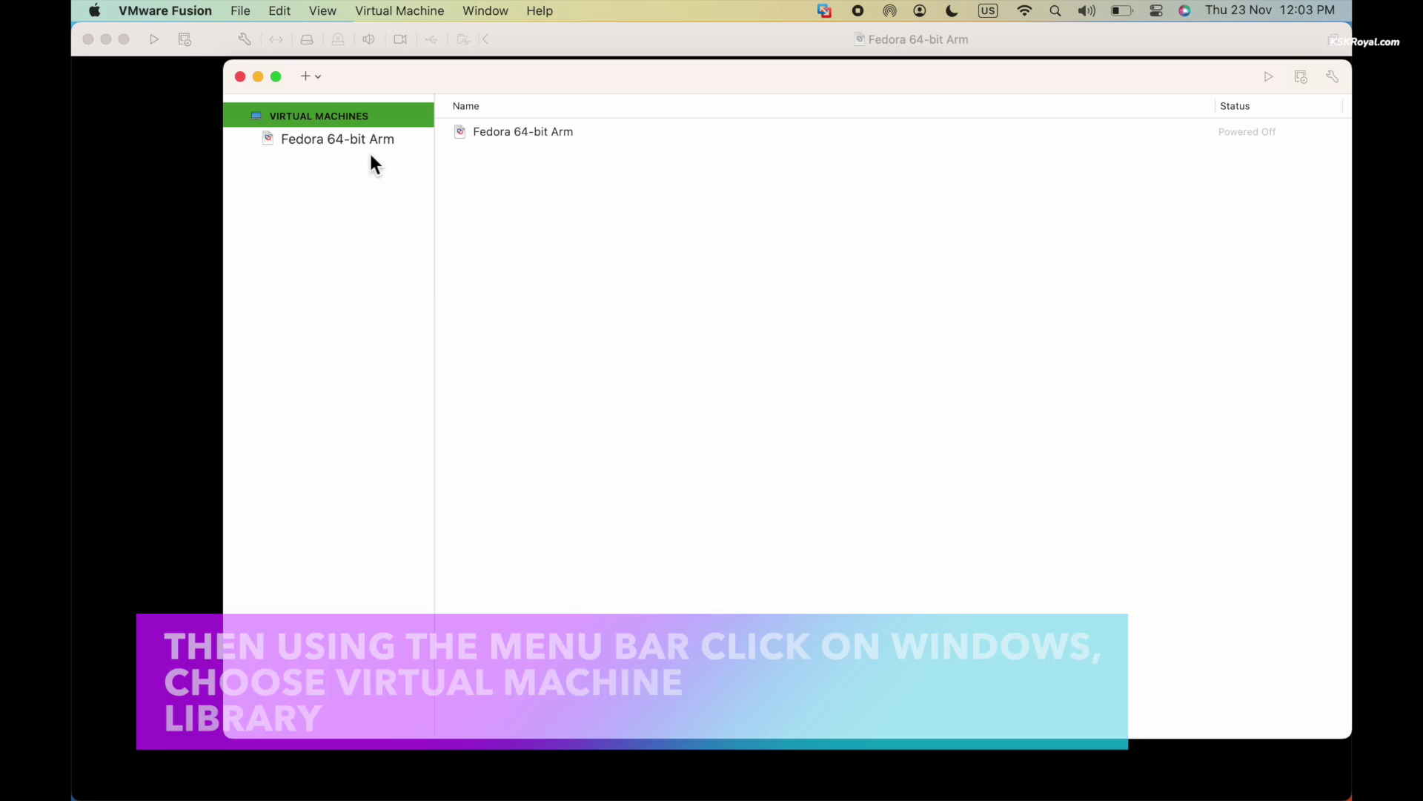
click(365, 134)
right_click(365, 138)
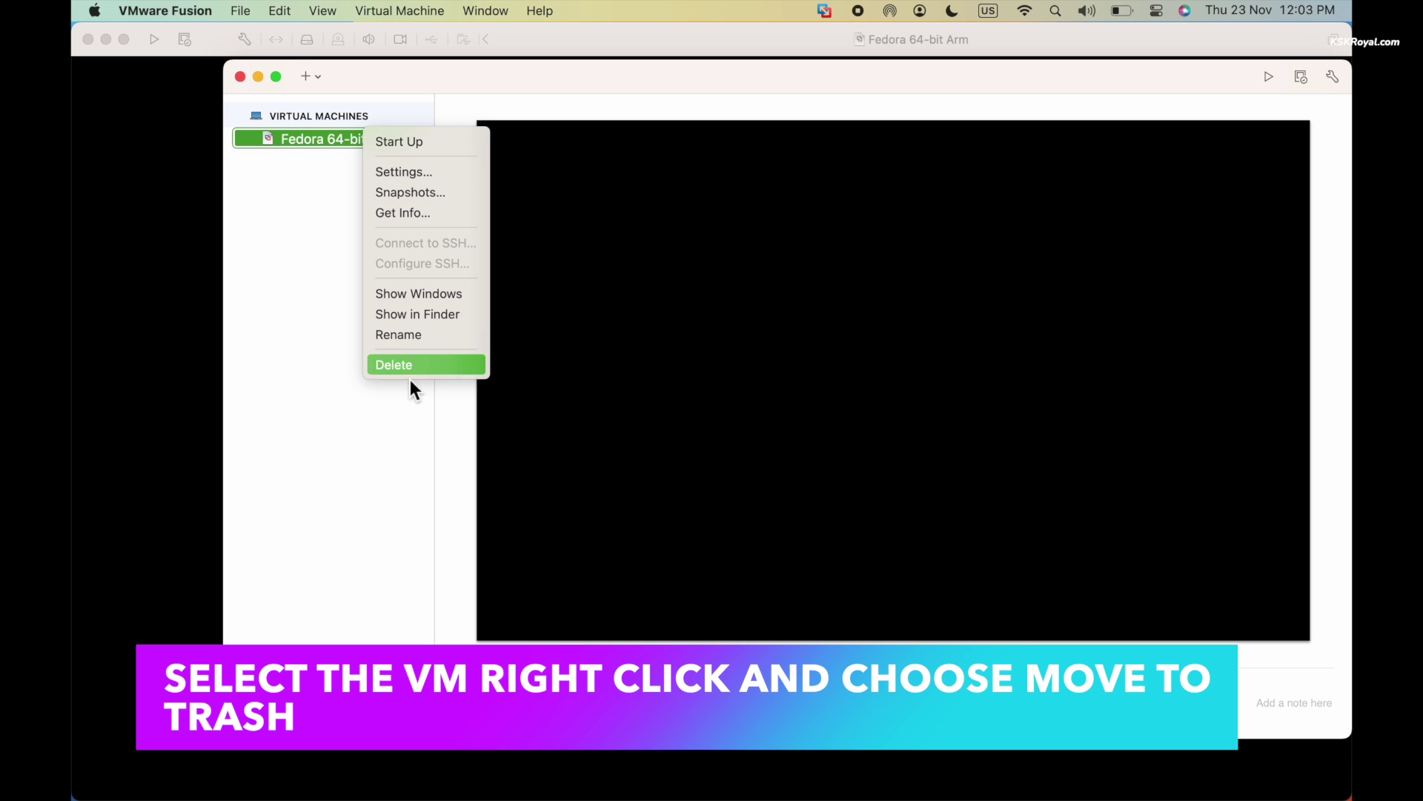
click(410, 365)
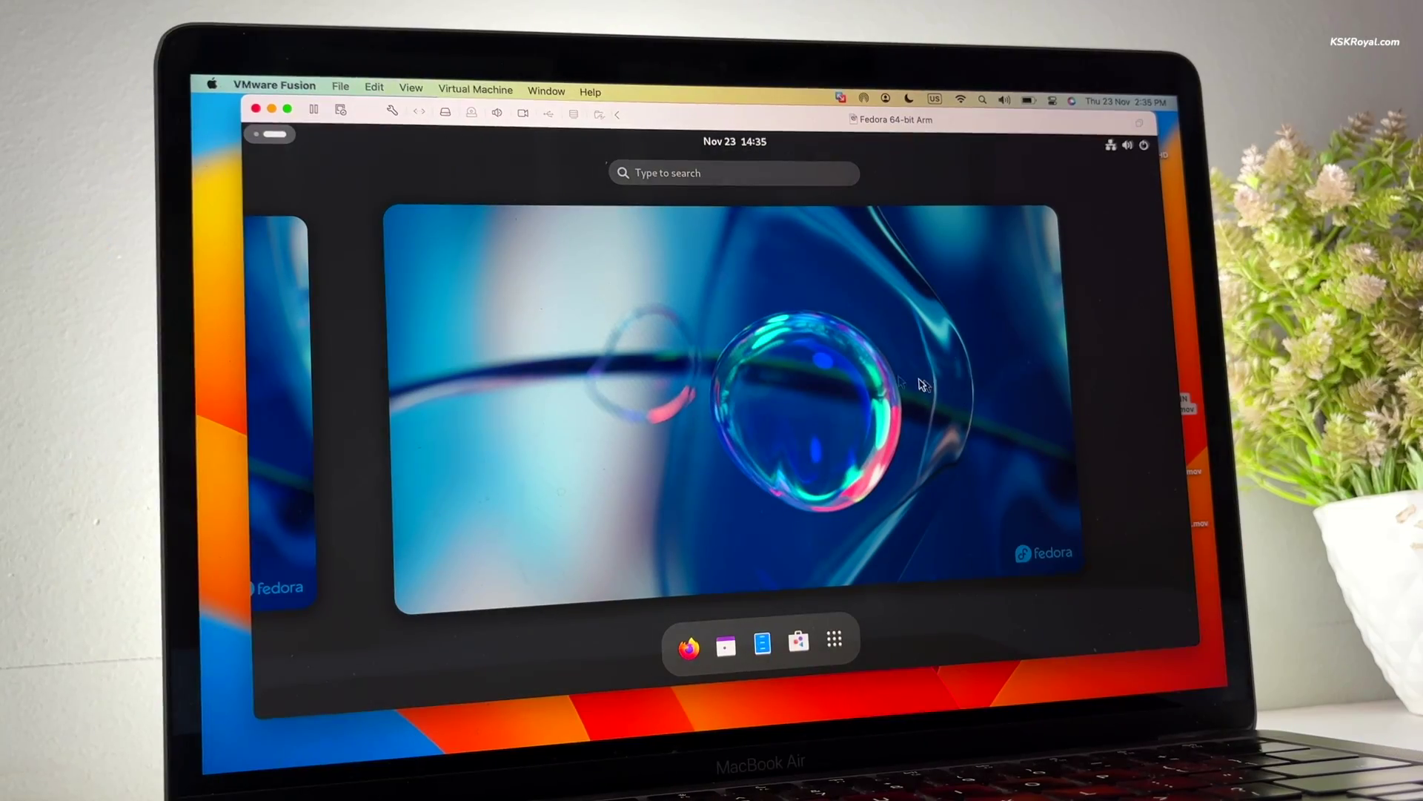
View the guest's hardware and software details under Settings > About > System Details
click(847, 635)
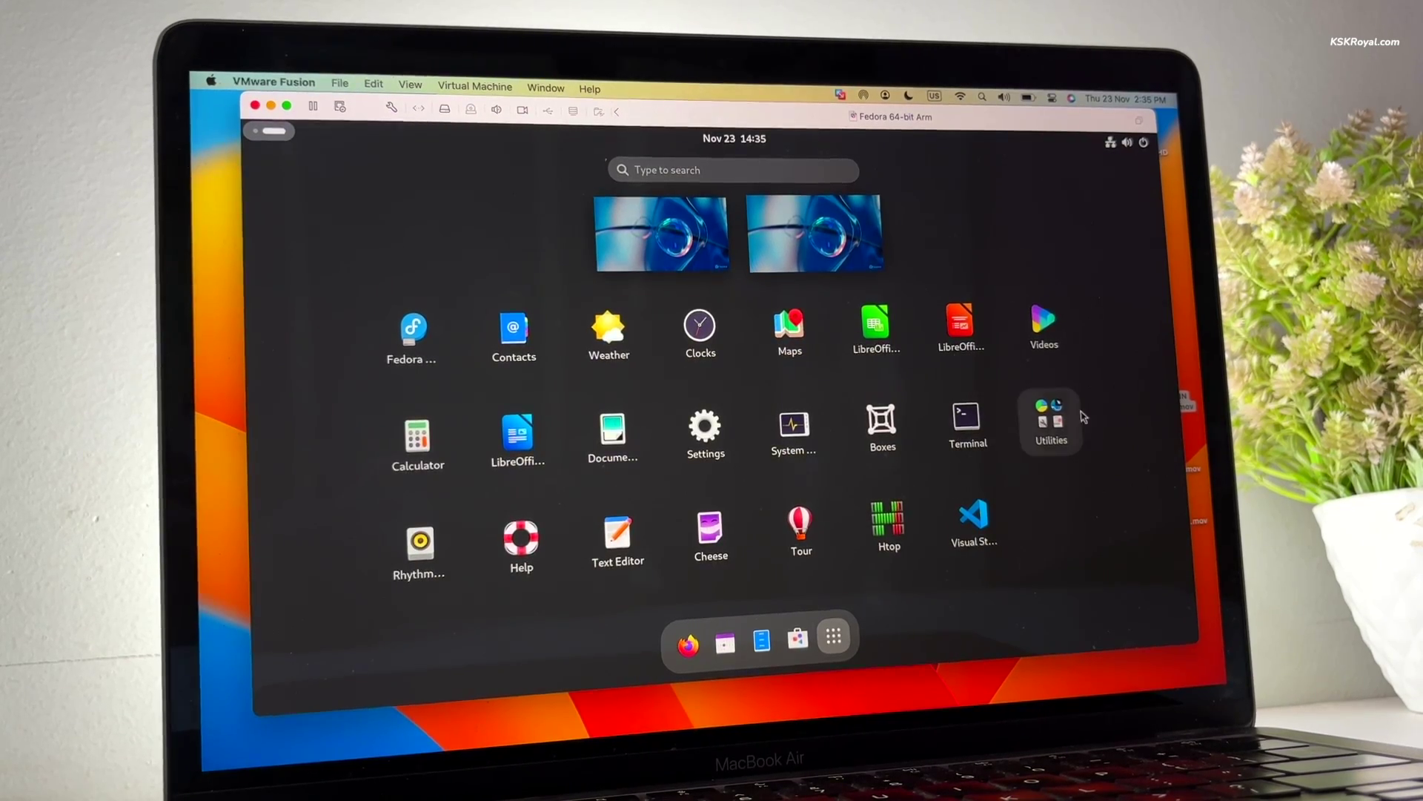
click(1052, 422)
click(1091, 320)
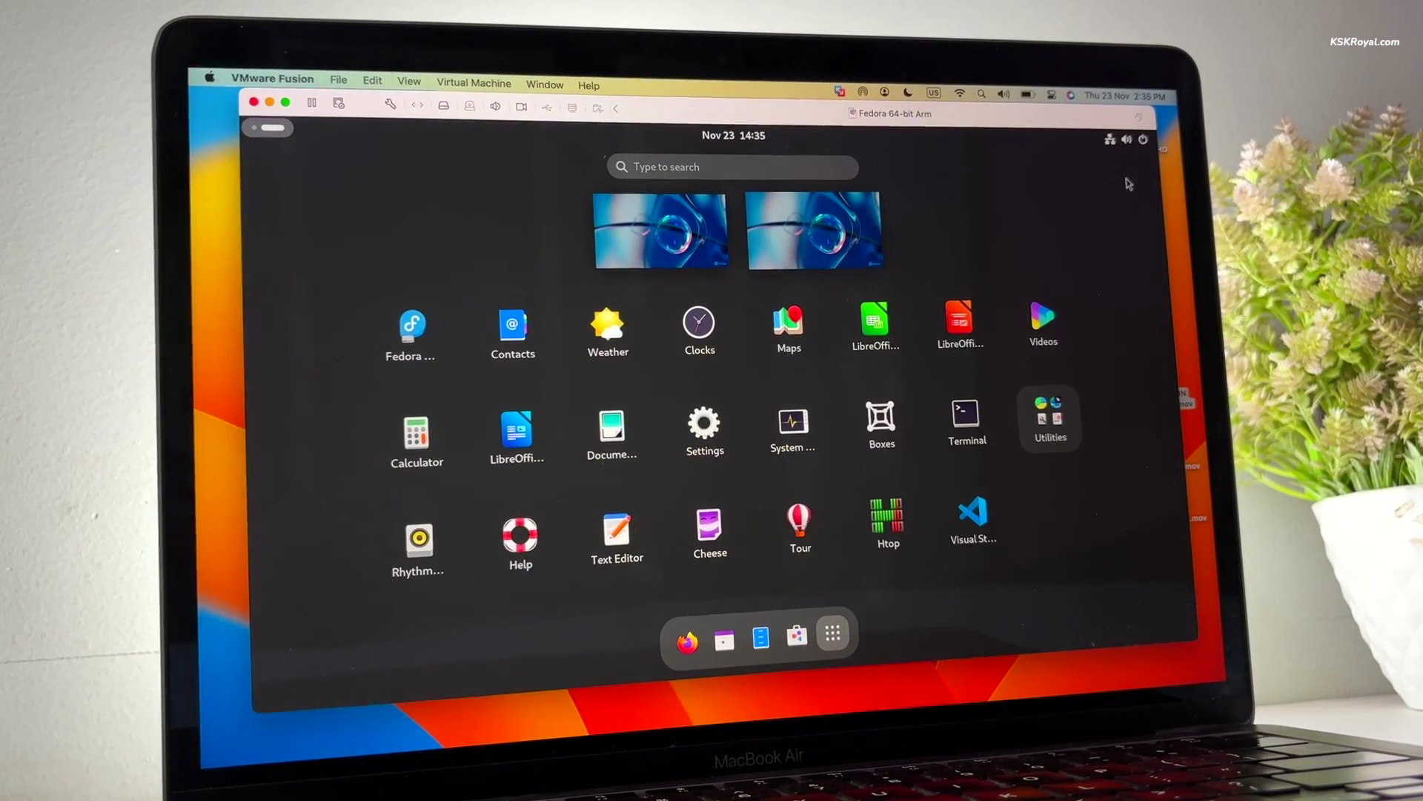
click(968, 177)
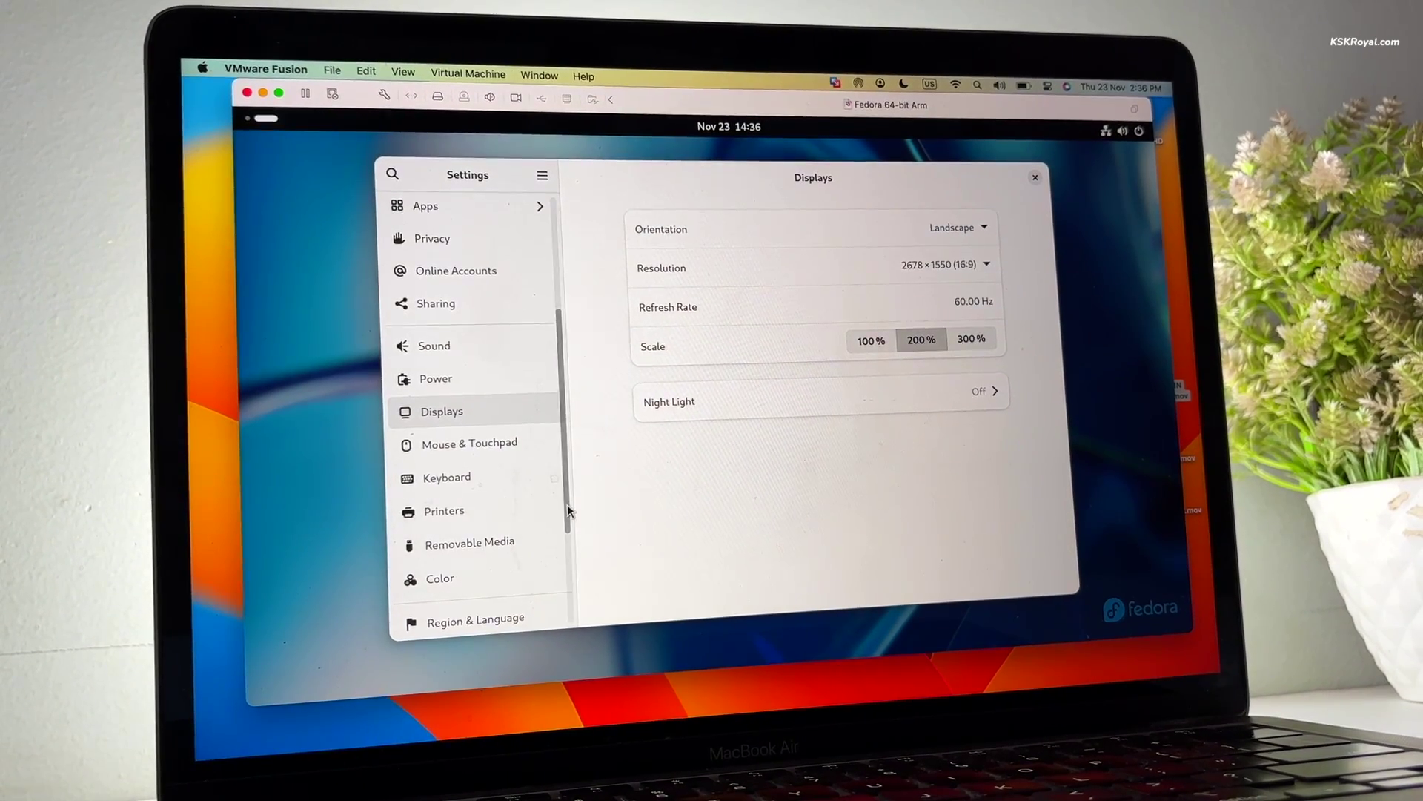
scroll(538, 570, down, 5)
click(514, 606)
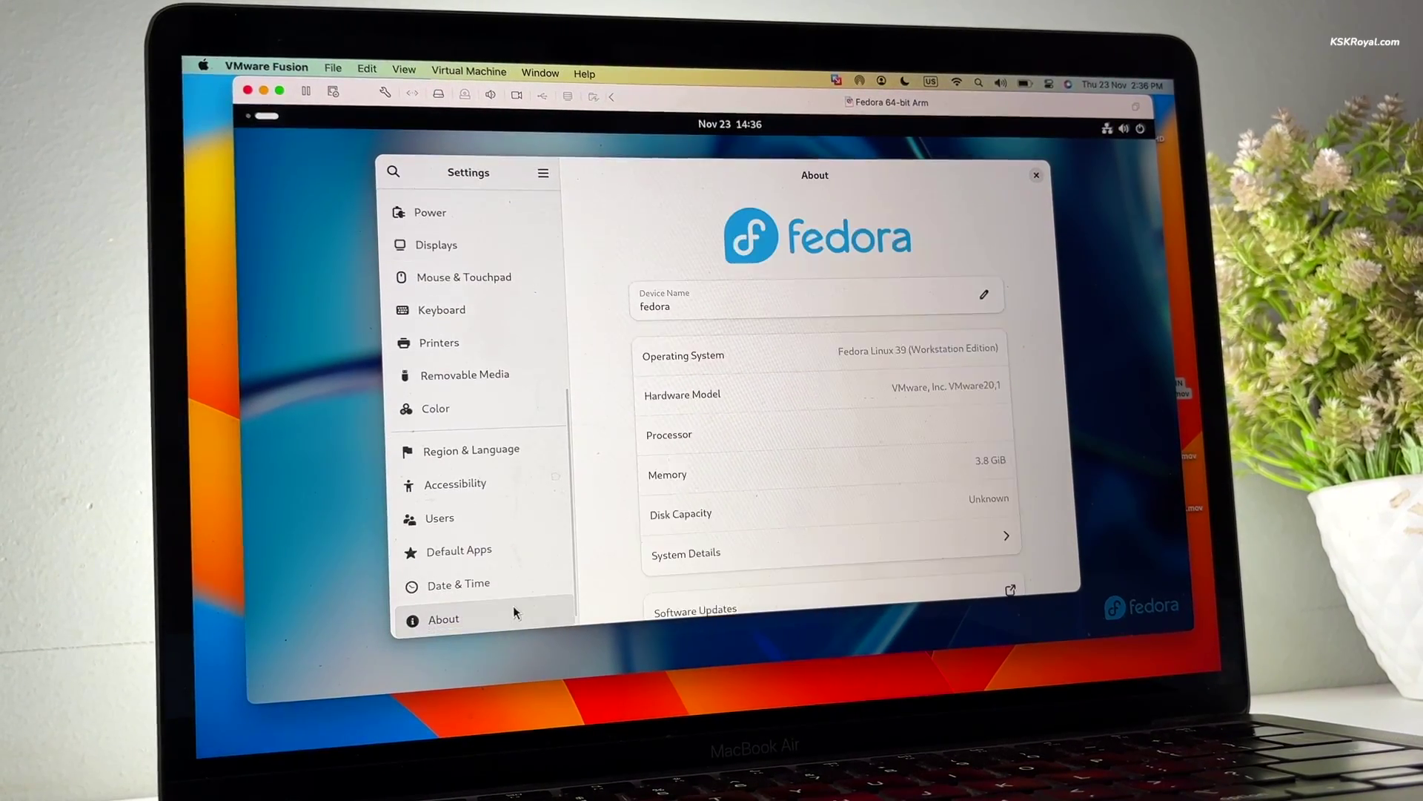
click(722, 564)
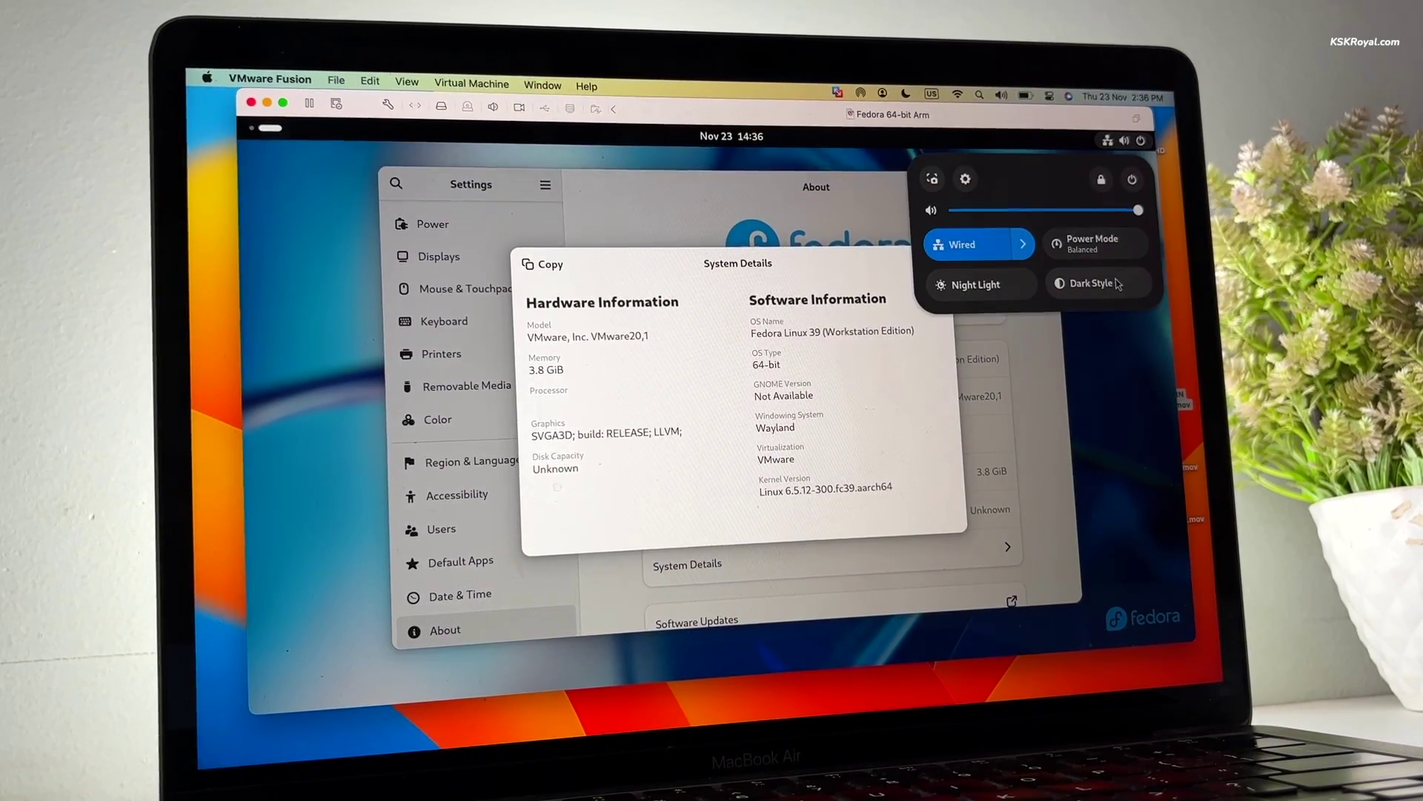
Turn on Dark Style in quick settings, then return to the app grid
click(1098, 283)
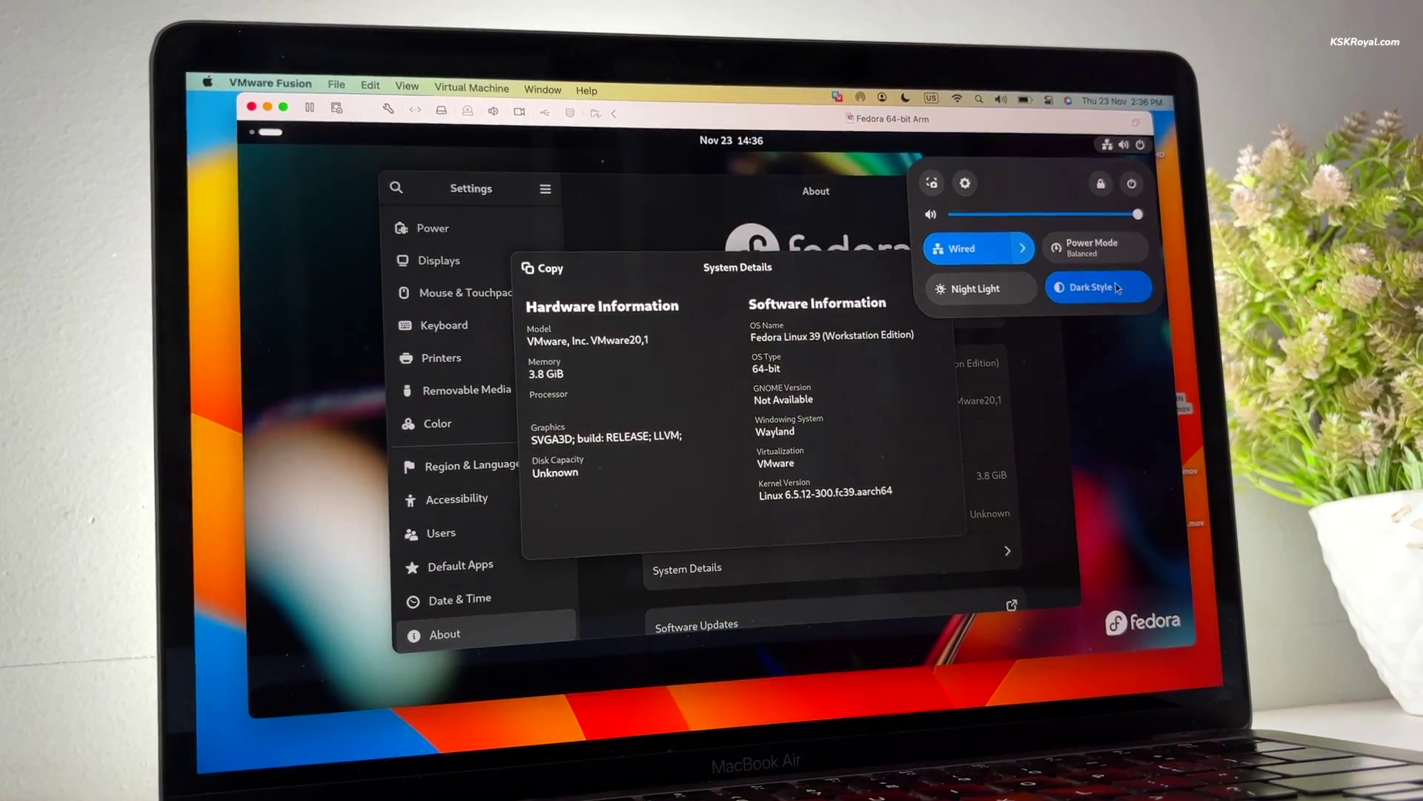
click(1117, 287)
click(1117, 287)
click(267, 133)
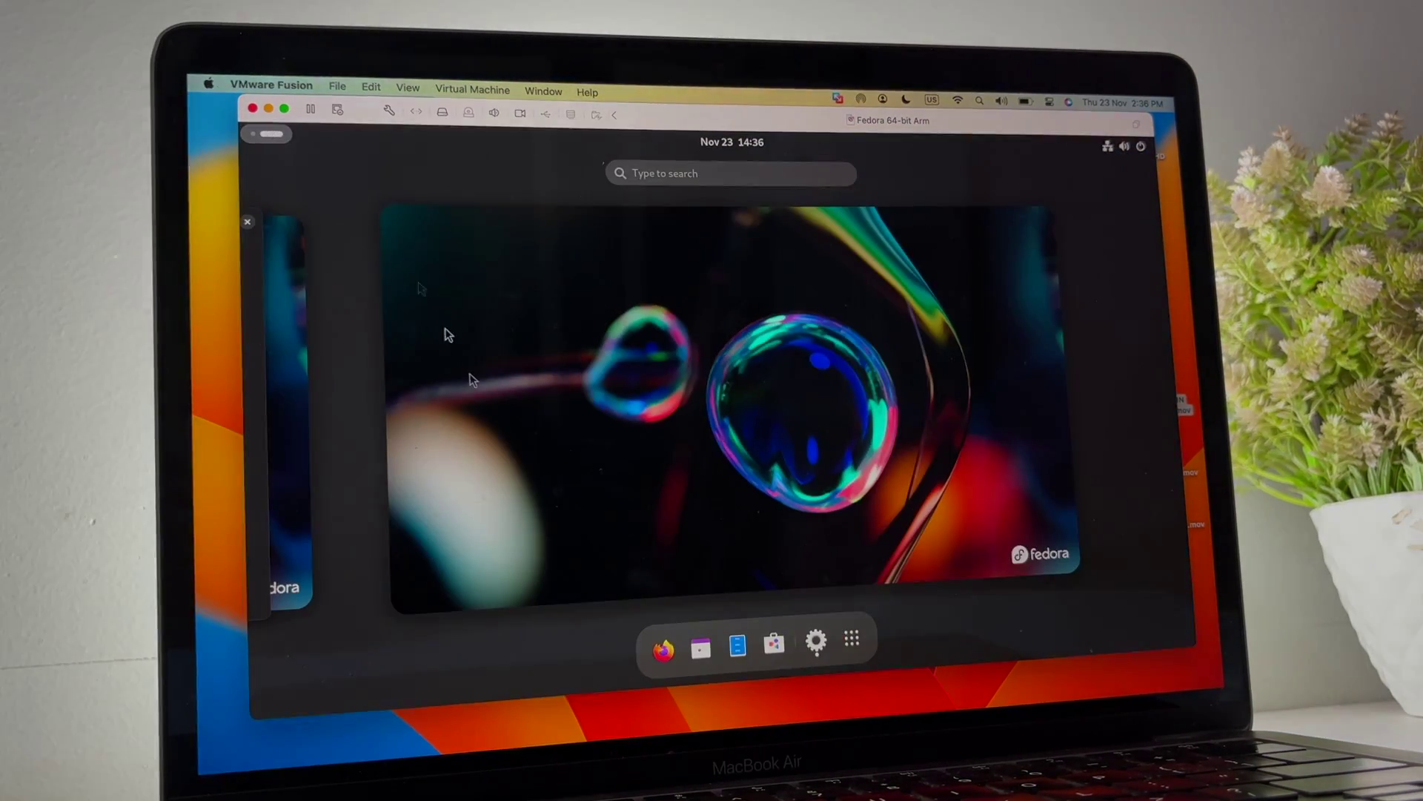
click(851, 639)
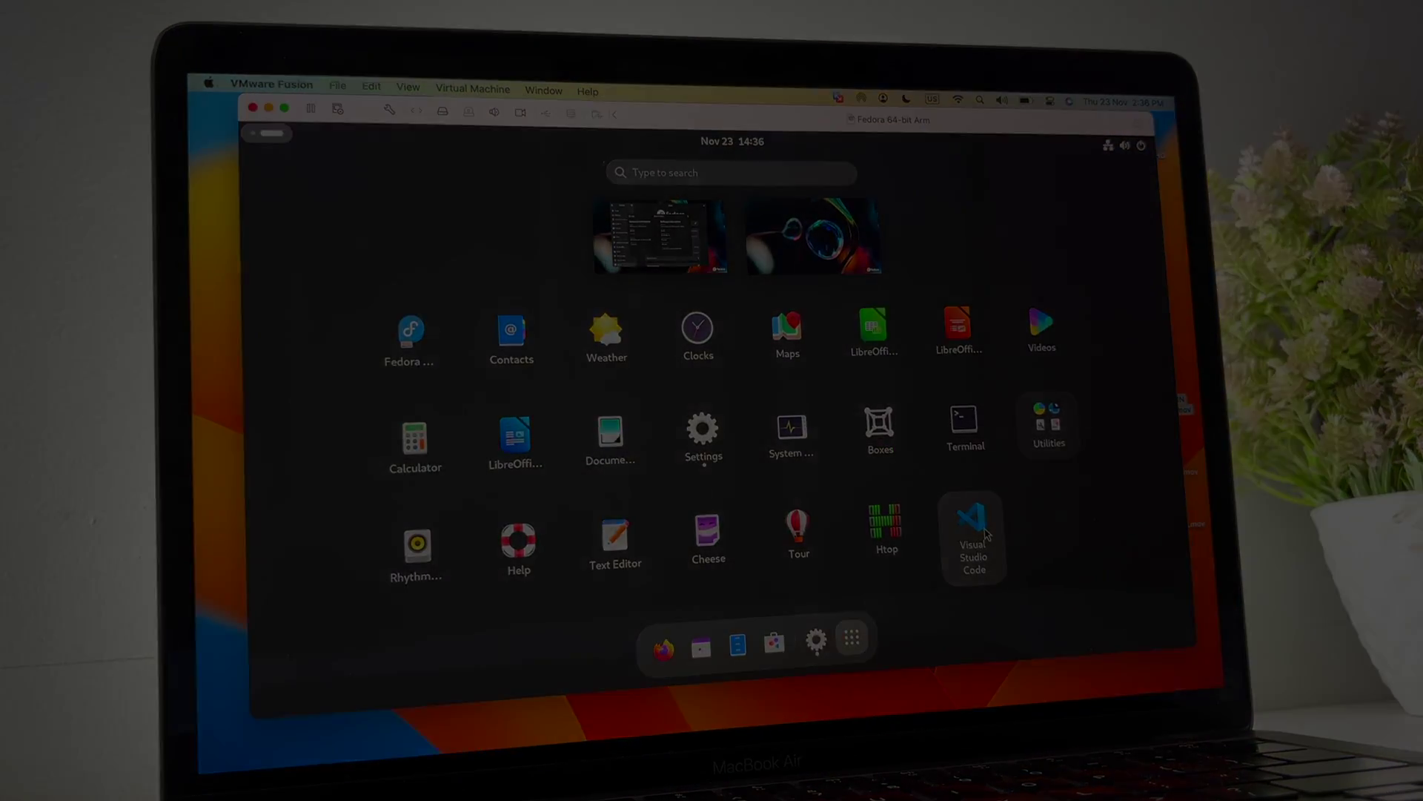